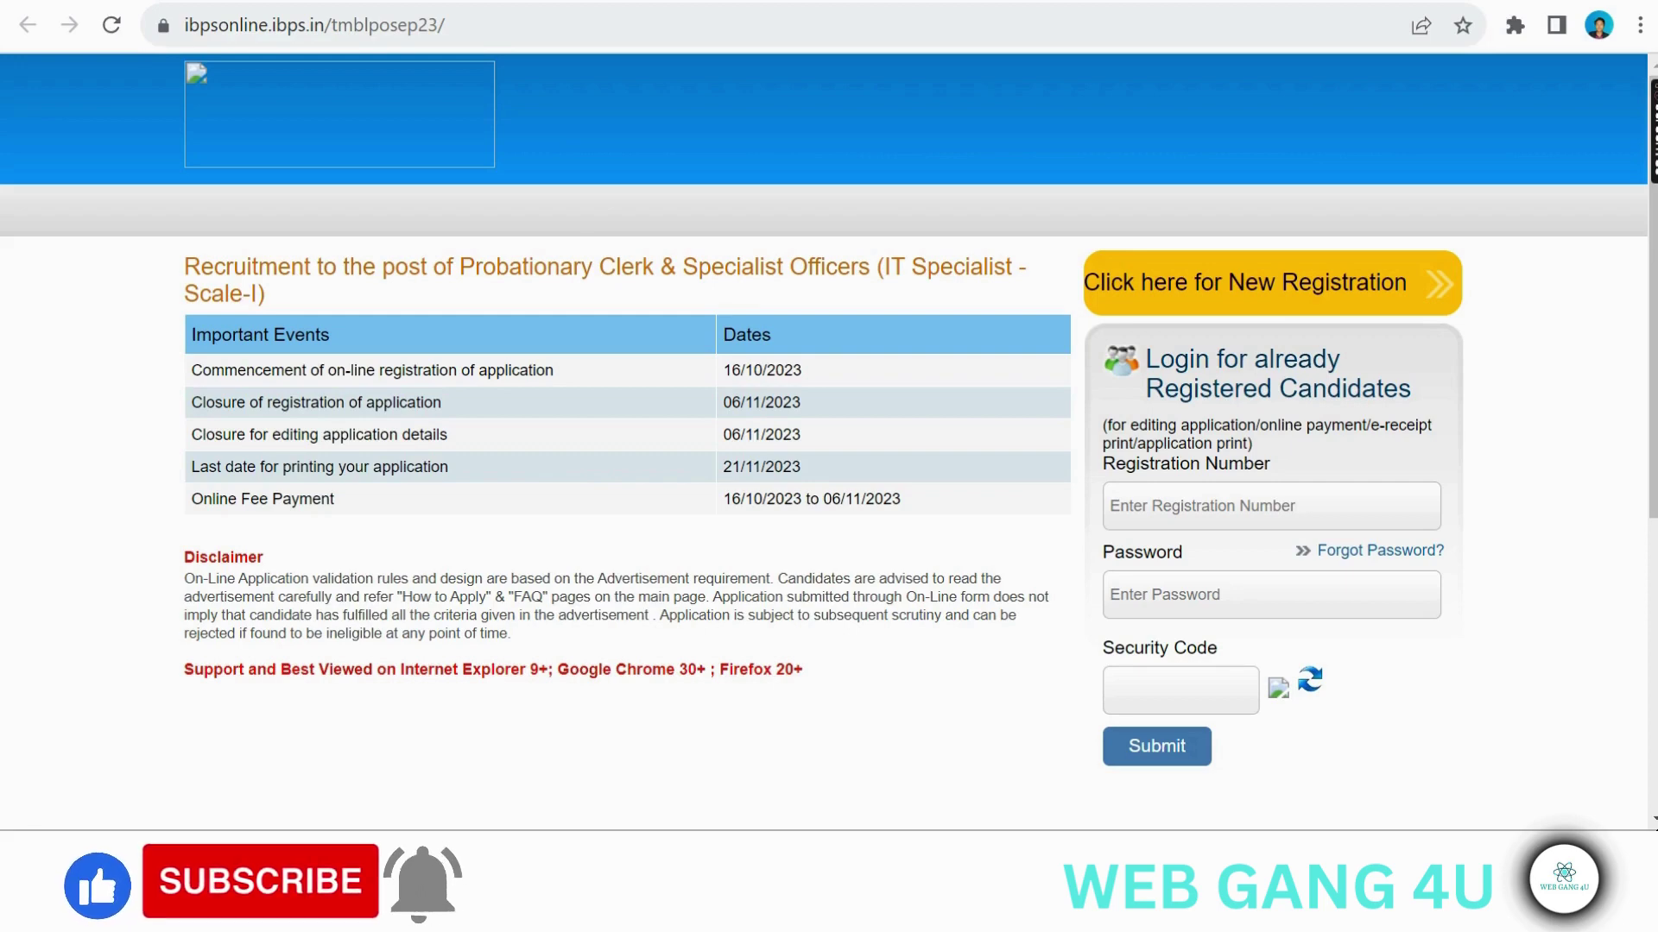
Step: Start a new registration and go through the name and mobile number fields of the Basic Info form
{"action": "left_click", "coordinate": [1286, 289]}
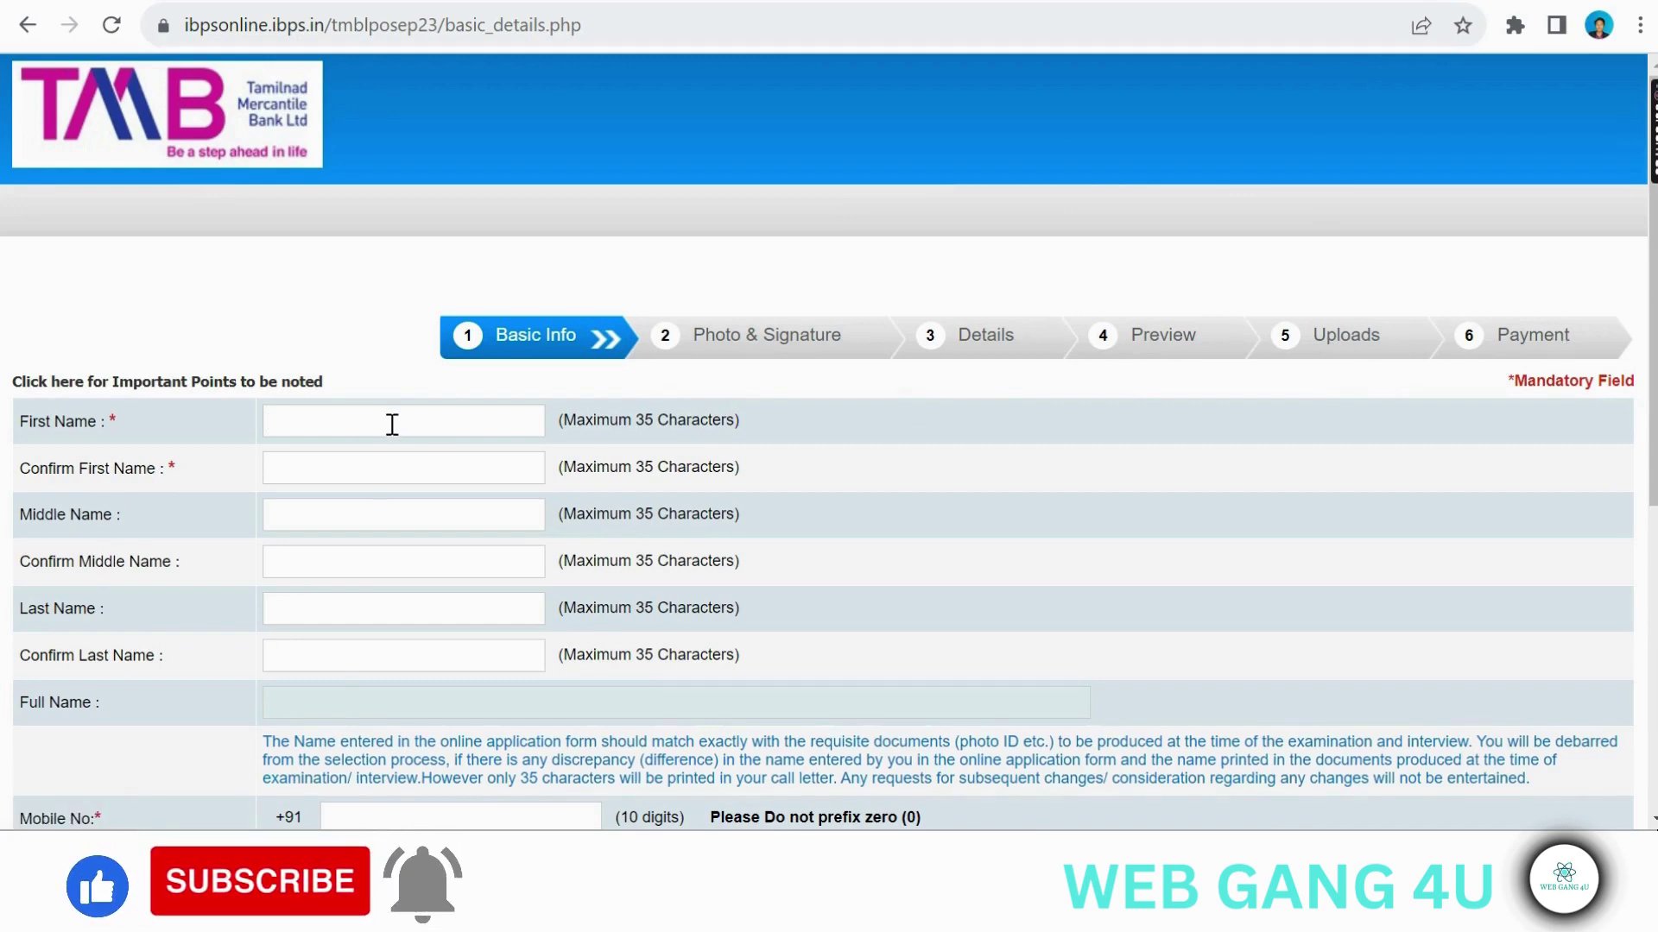
{"action": "left_click", "coordinate": [311, 471]}
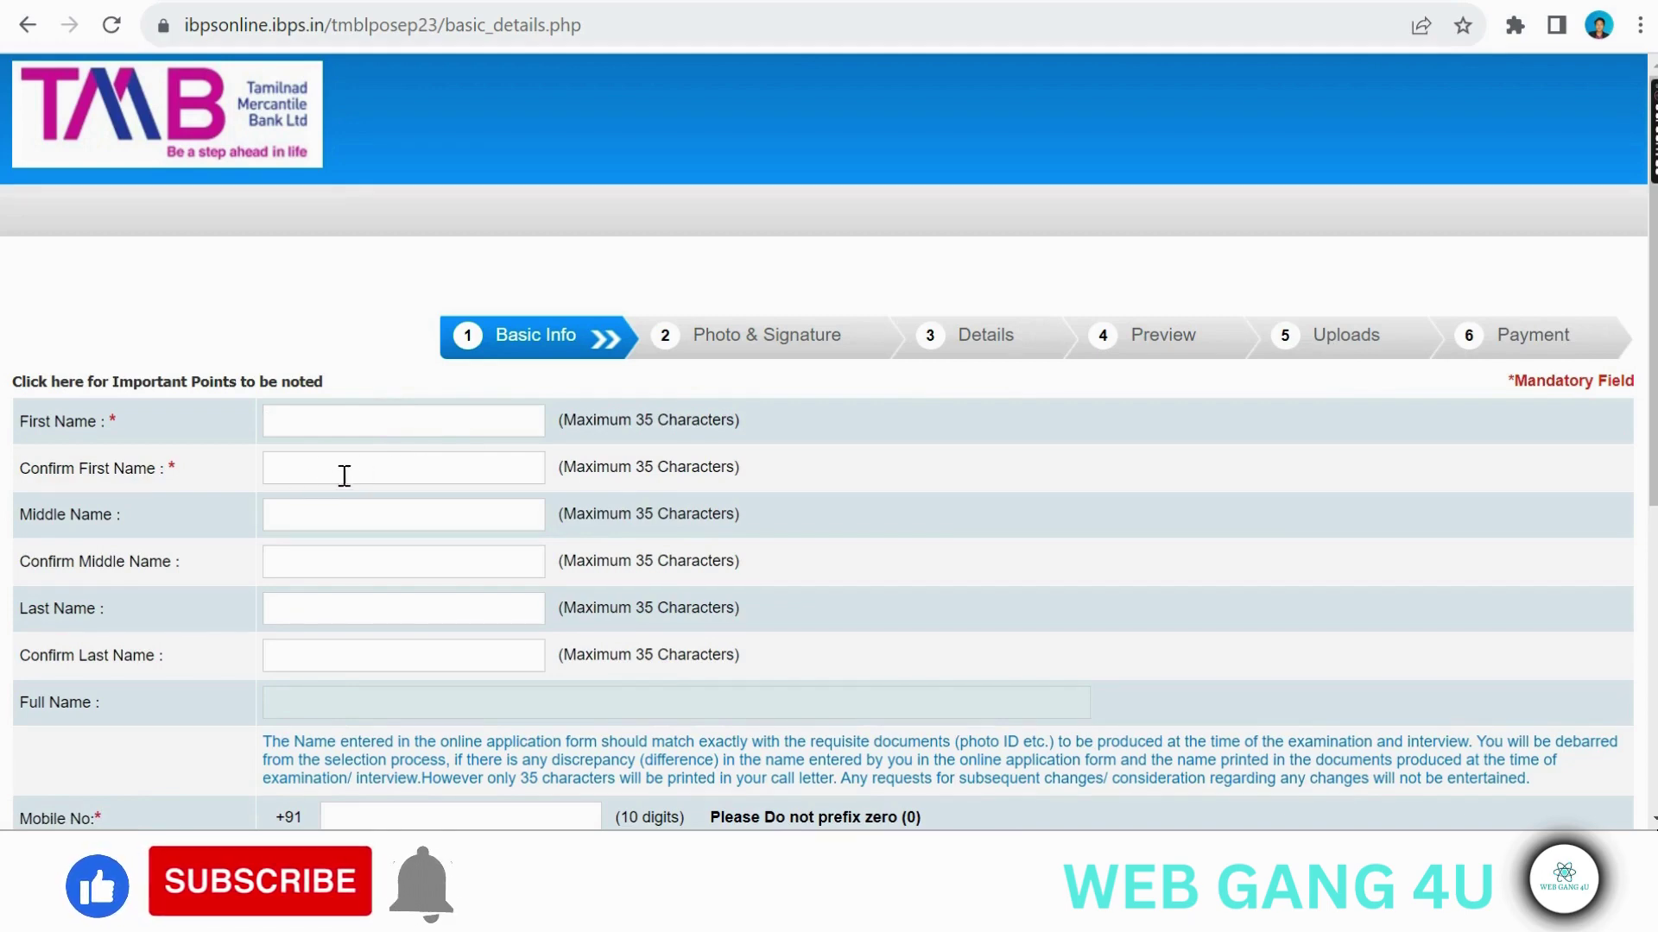
{"action": "left_click", "coordinate": [288, 523]}
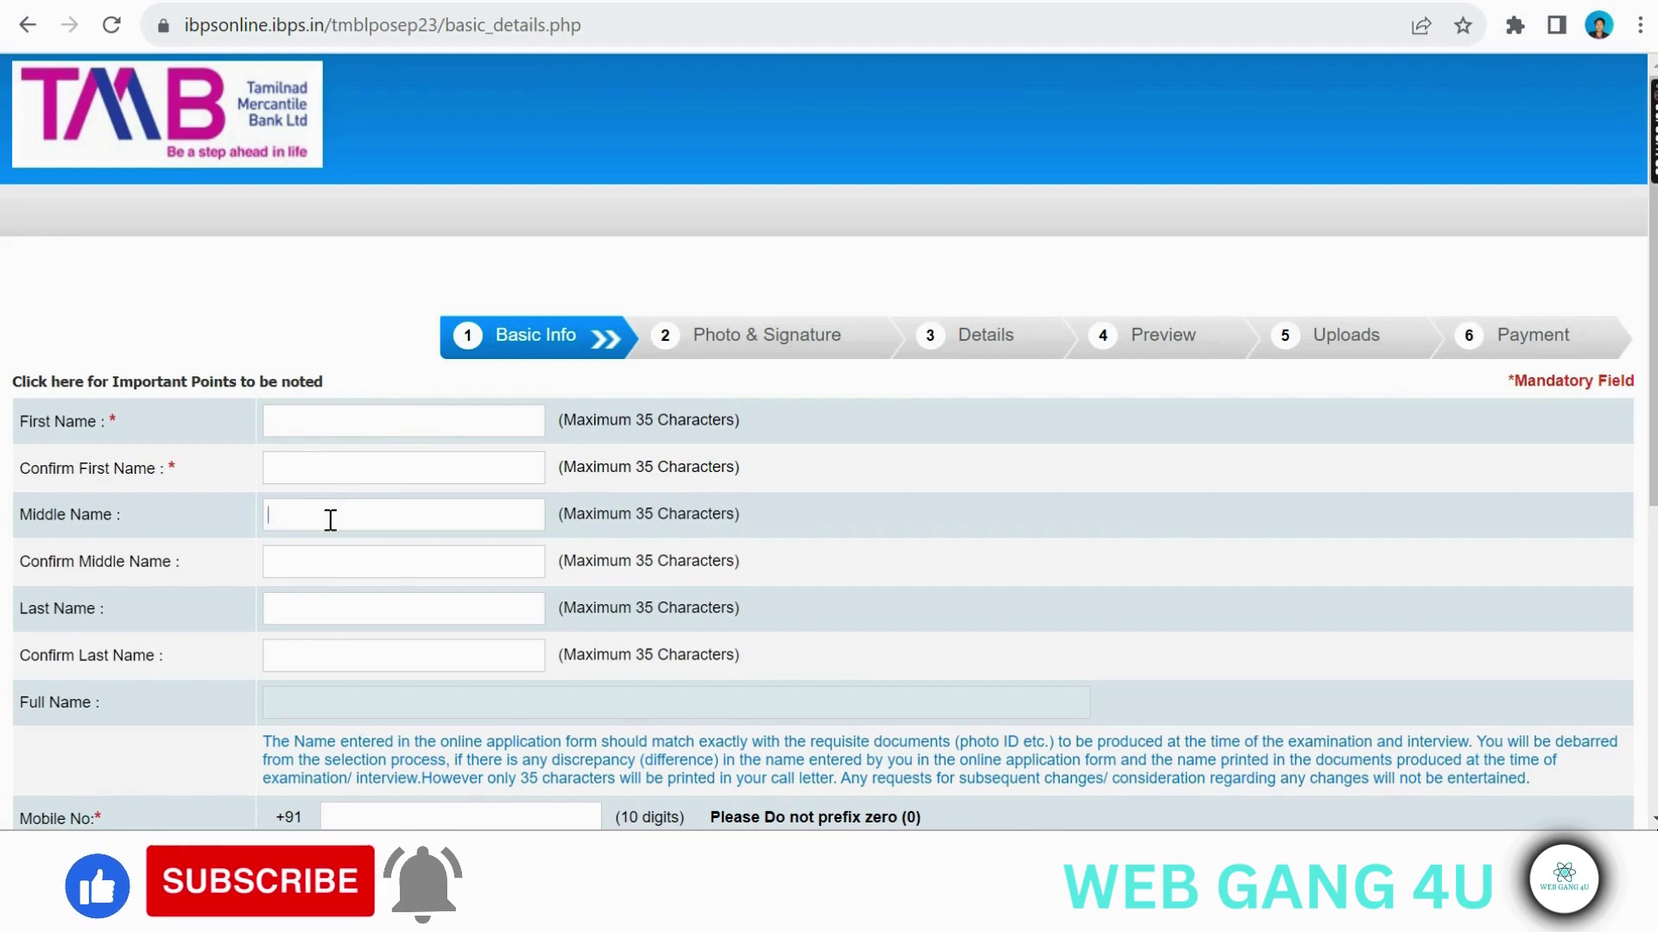
{"action": "left_click", "coordinate": [281, 566]}
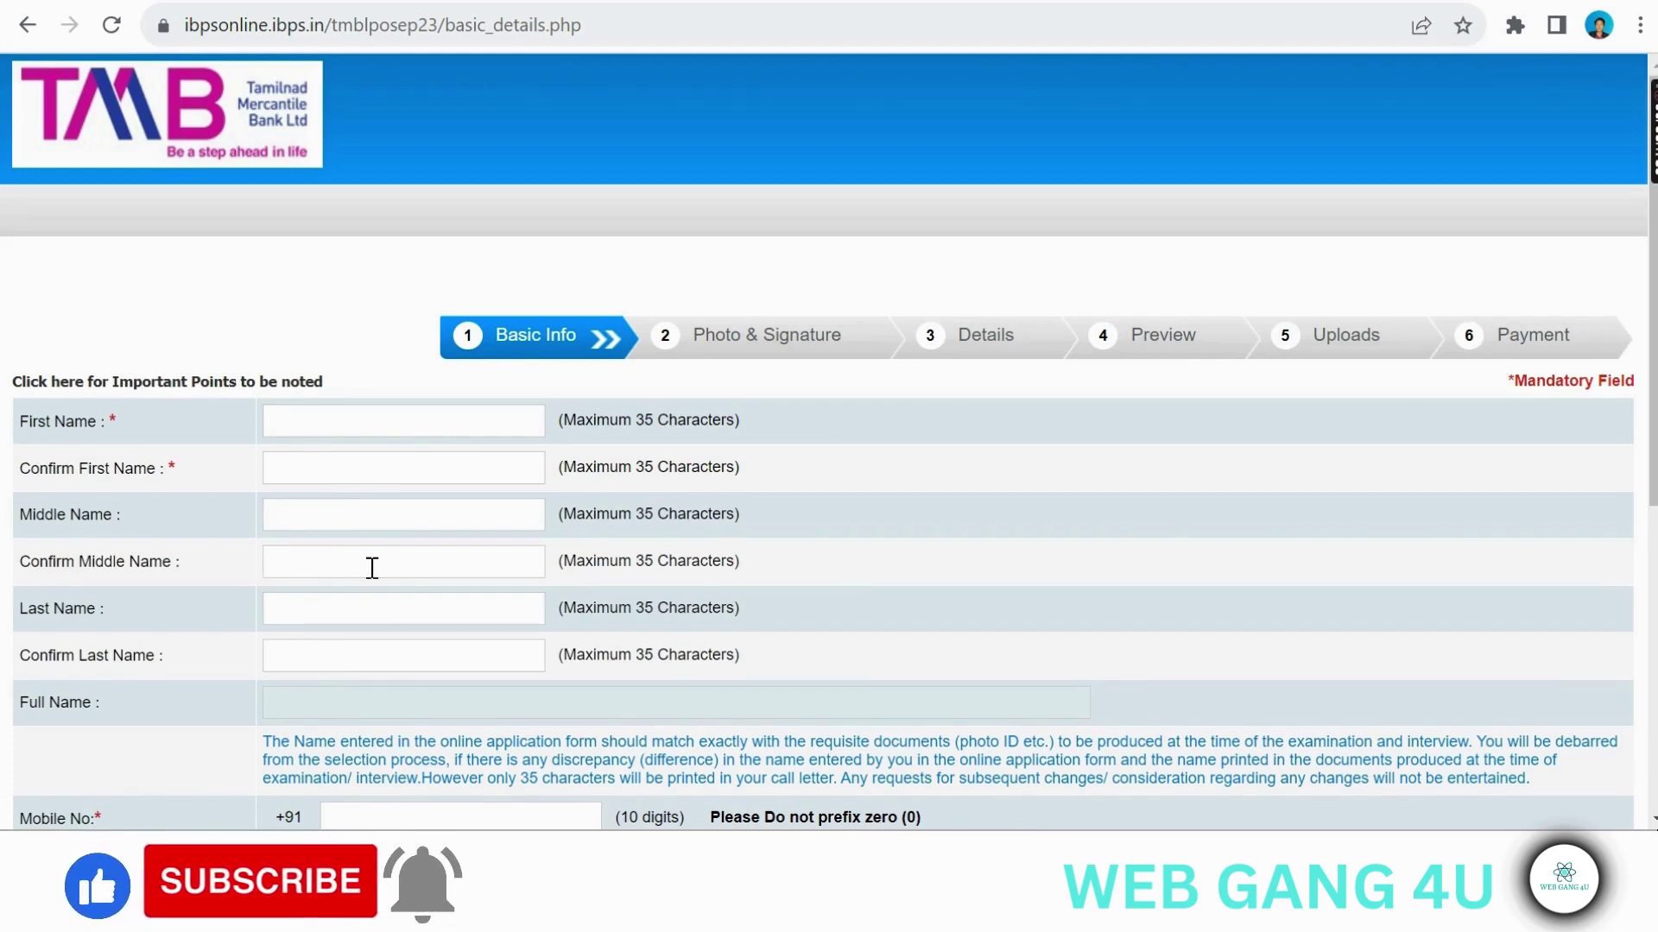
{"action": "left_click", "coordinate": [316, 609]}
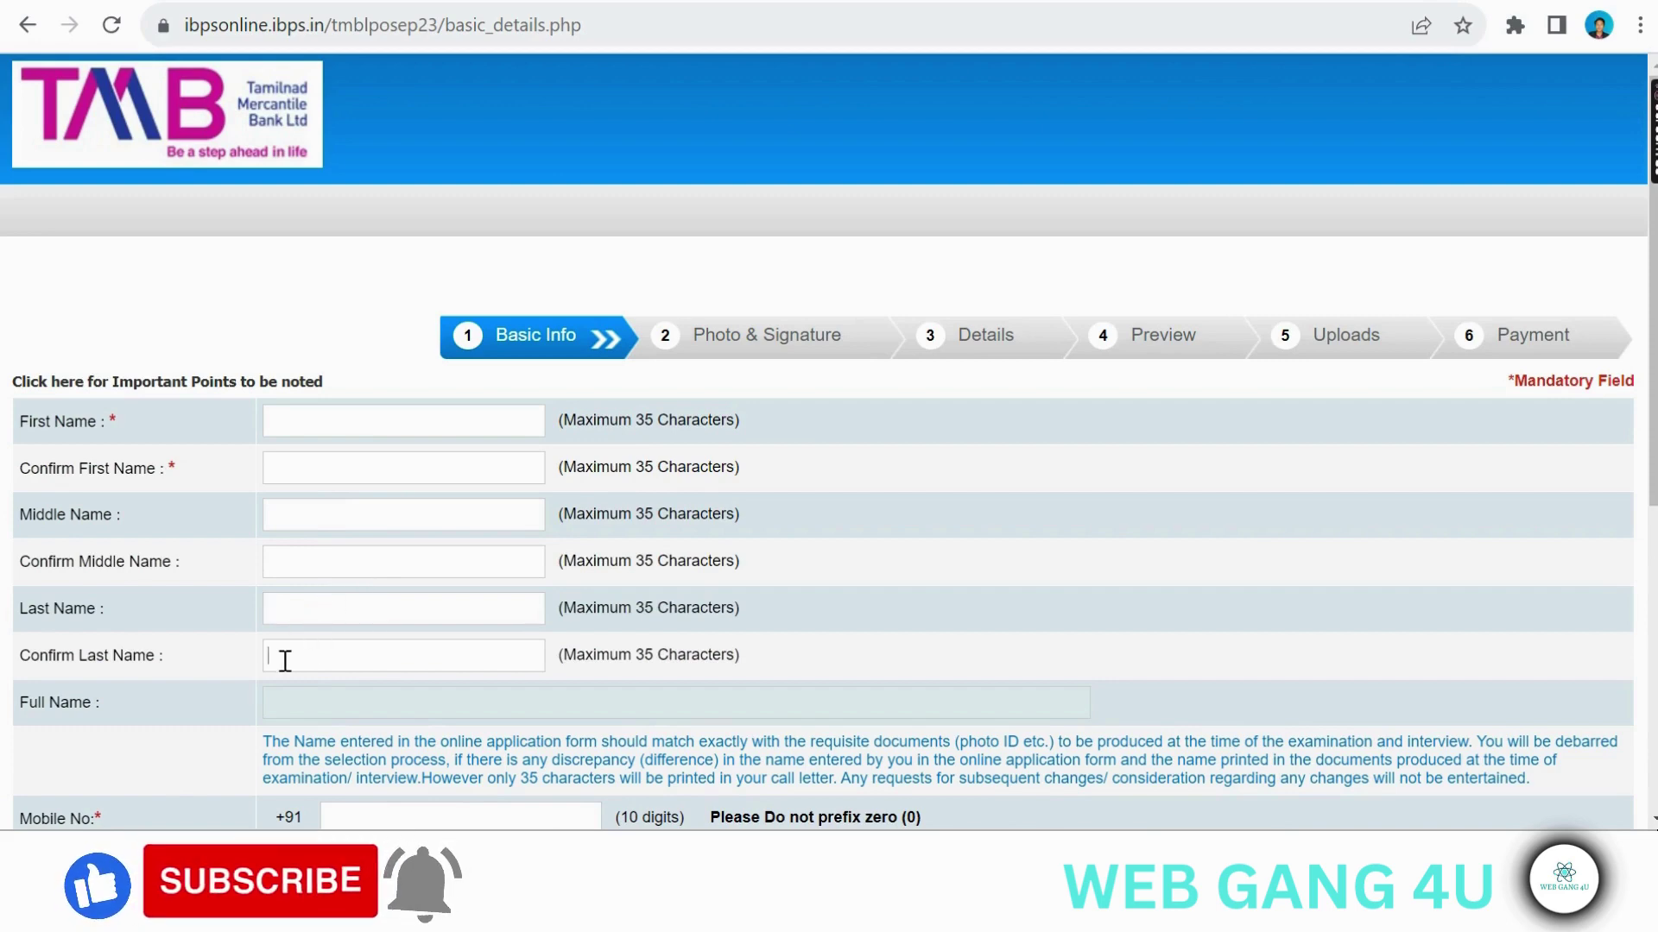
{"action": "scroll", "coordinate": [326, 658], "scroll_direction": "down", "scroll_amount": 3}
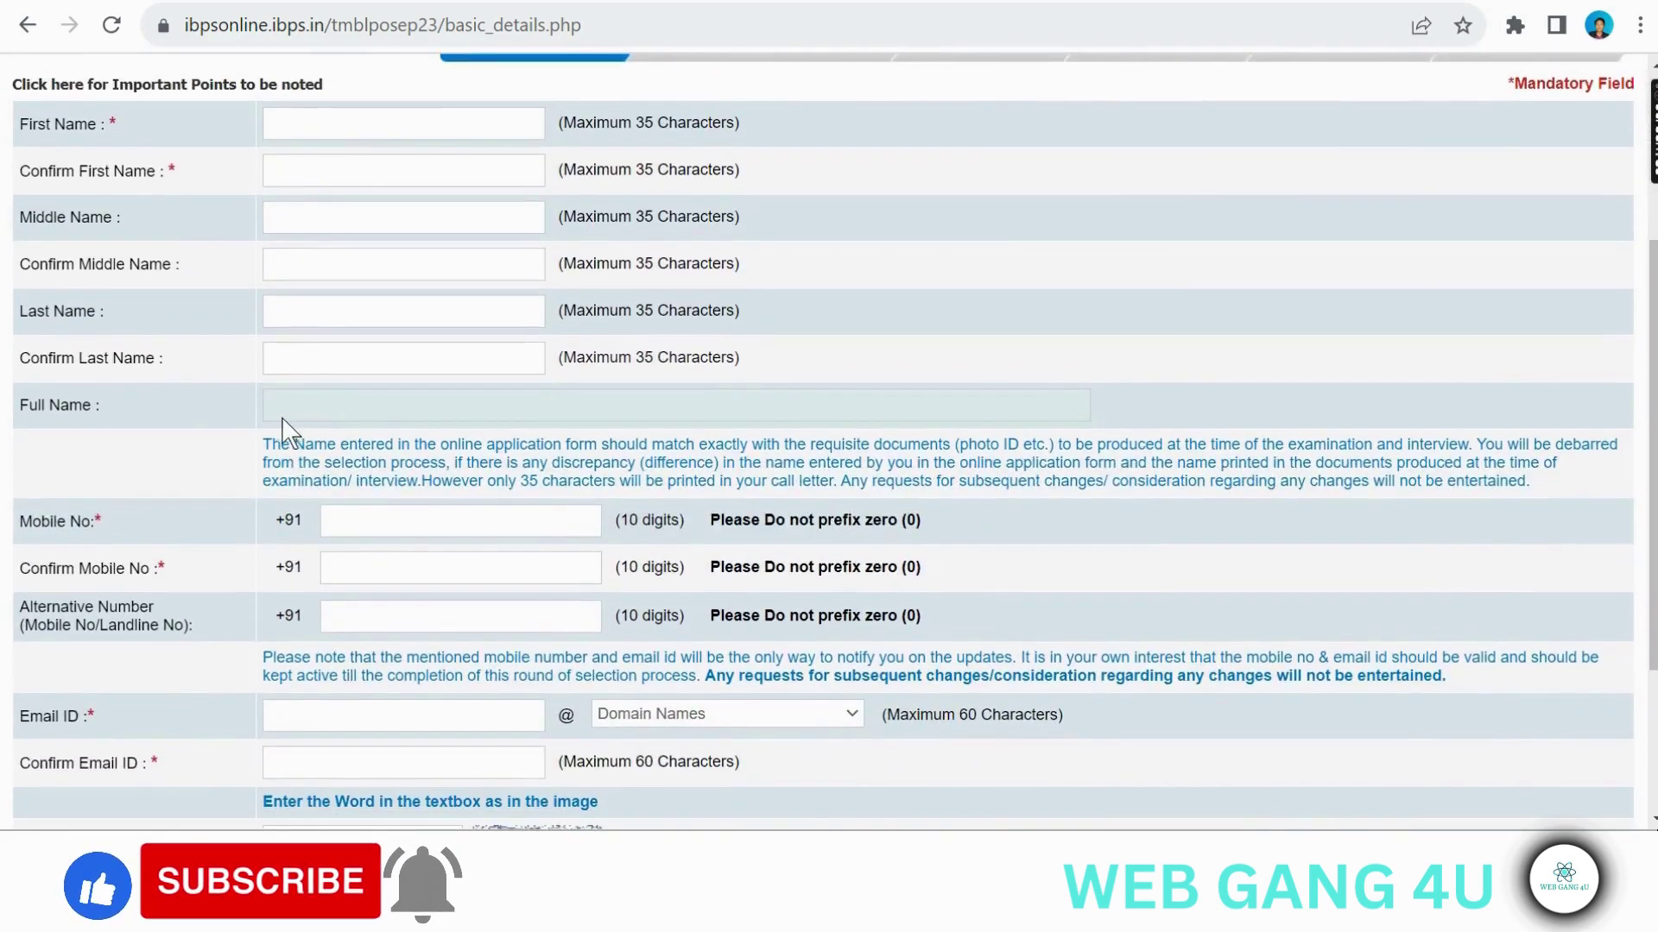
{"action": "left_click", "coordinate": [363, 519]}
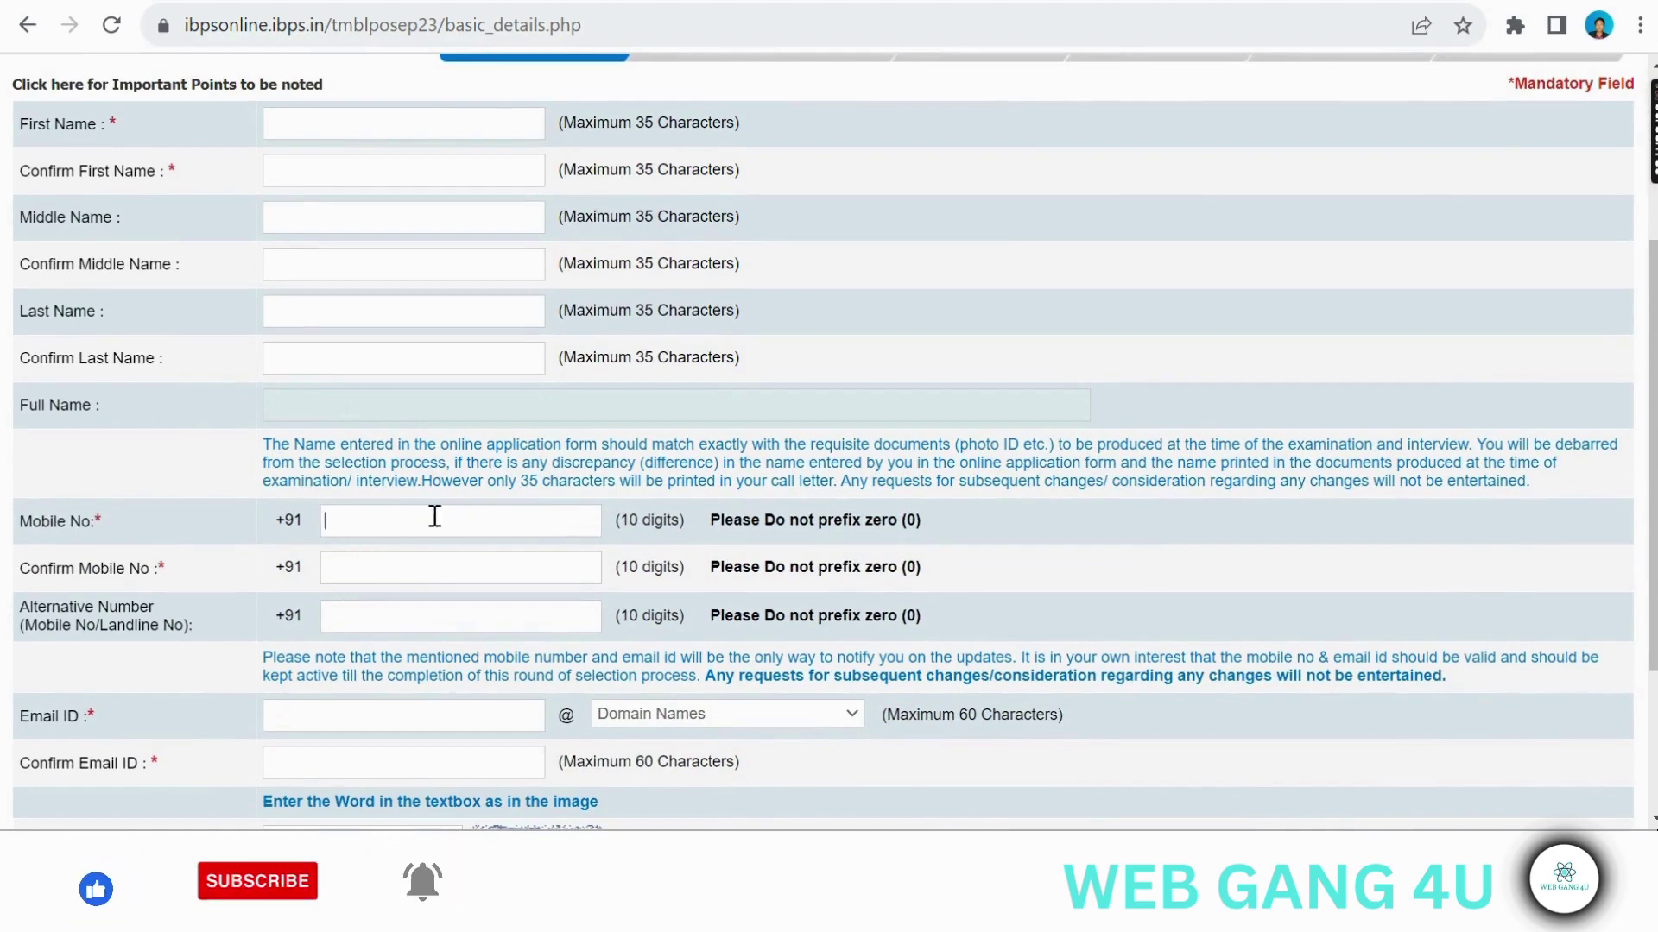
{"action": "left_click", "coordinate": [546, 562]}
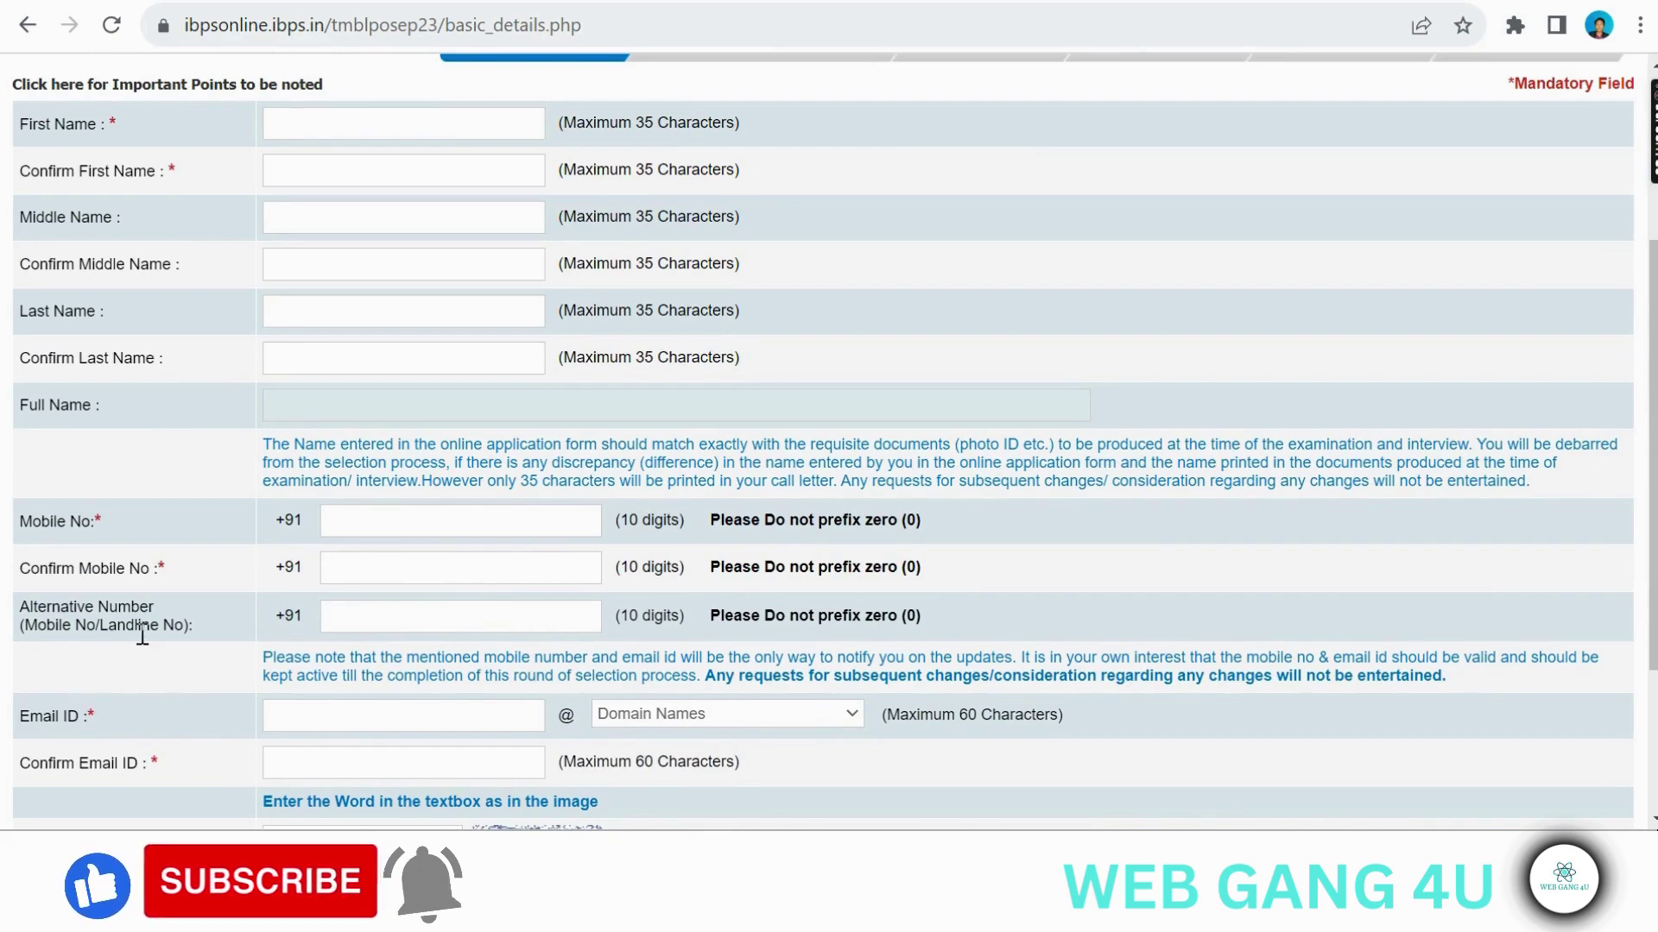
{"action": "scroll", "coordinate": [418, 621], "scroll_direction": "down", "scroll_amount": 3}
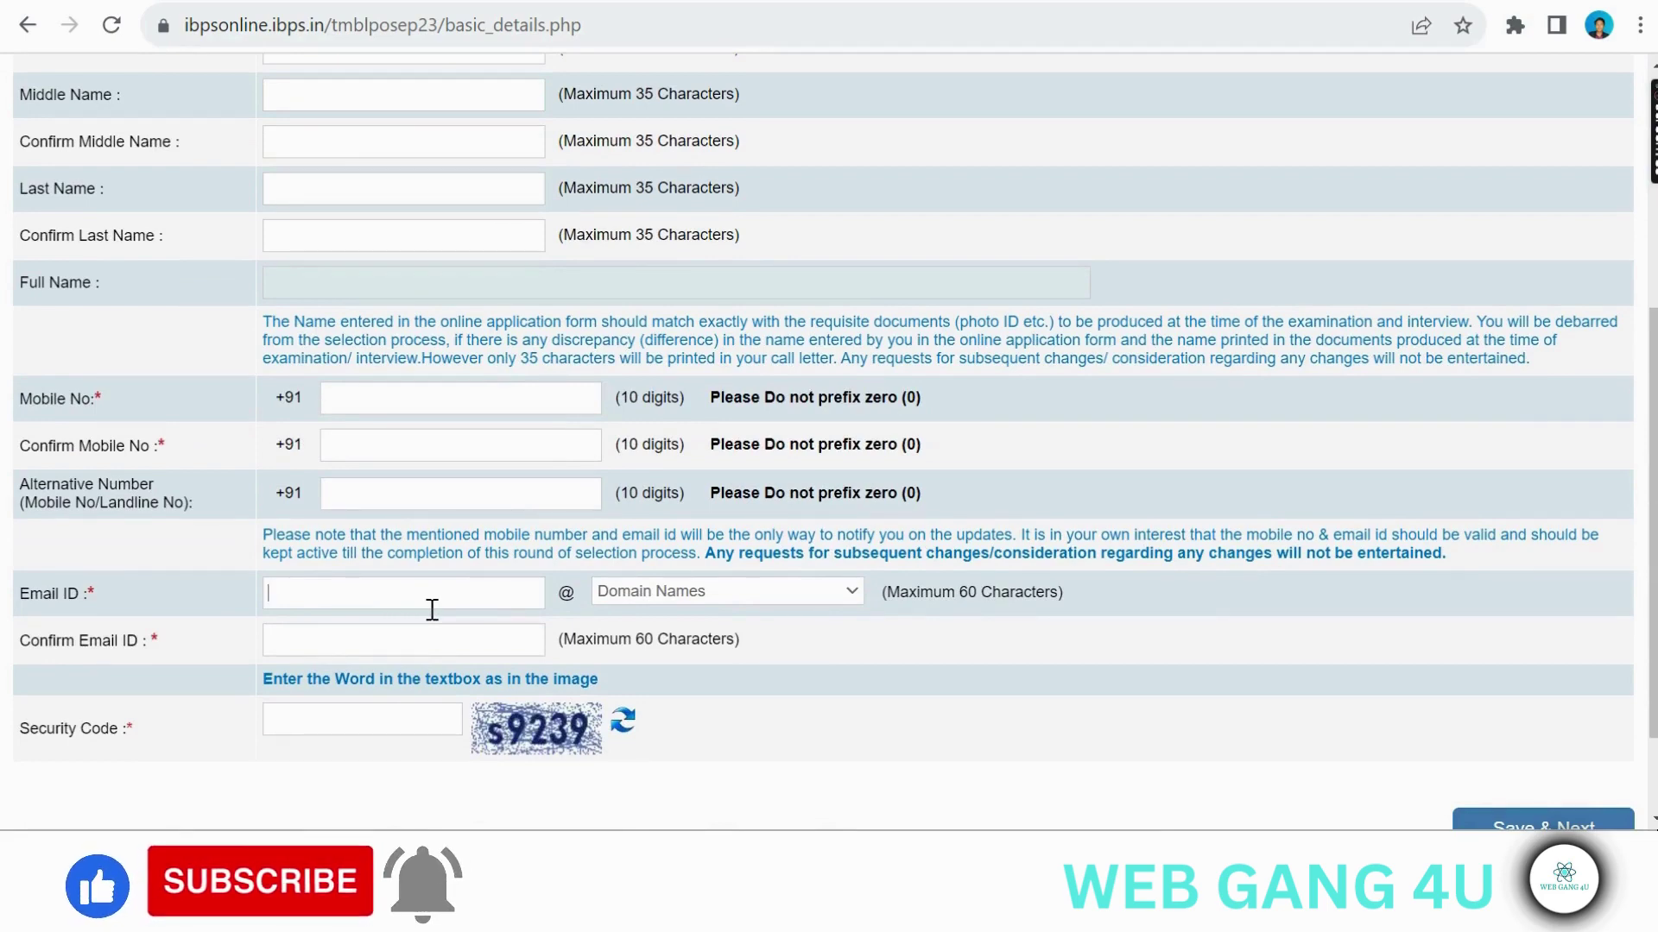
Step: Choose gmail.com as the email domain and go through the Confirm Email ID and Security Code fields
{"action": "left_click", "coordinate": [644, 598]}
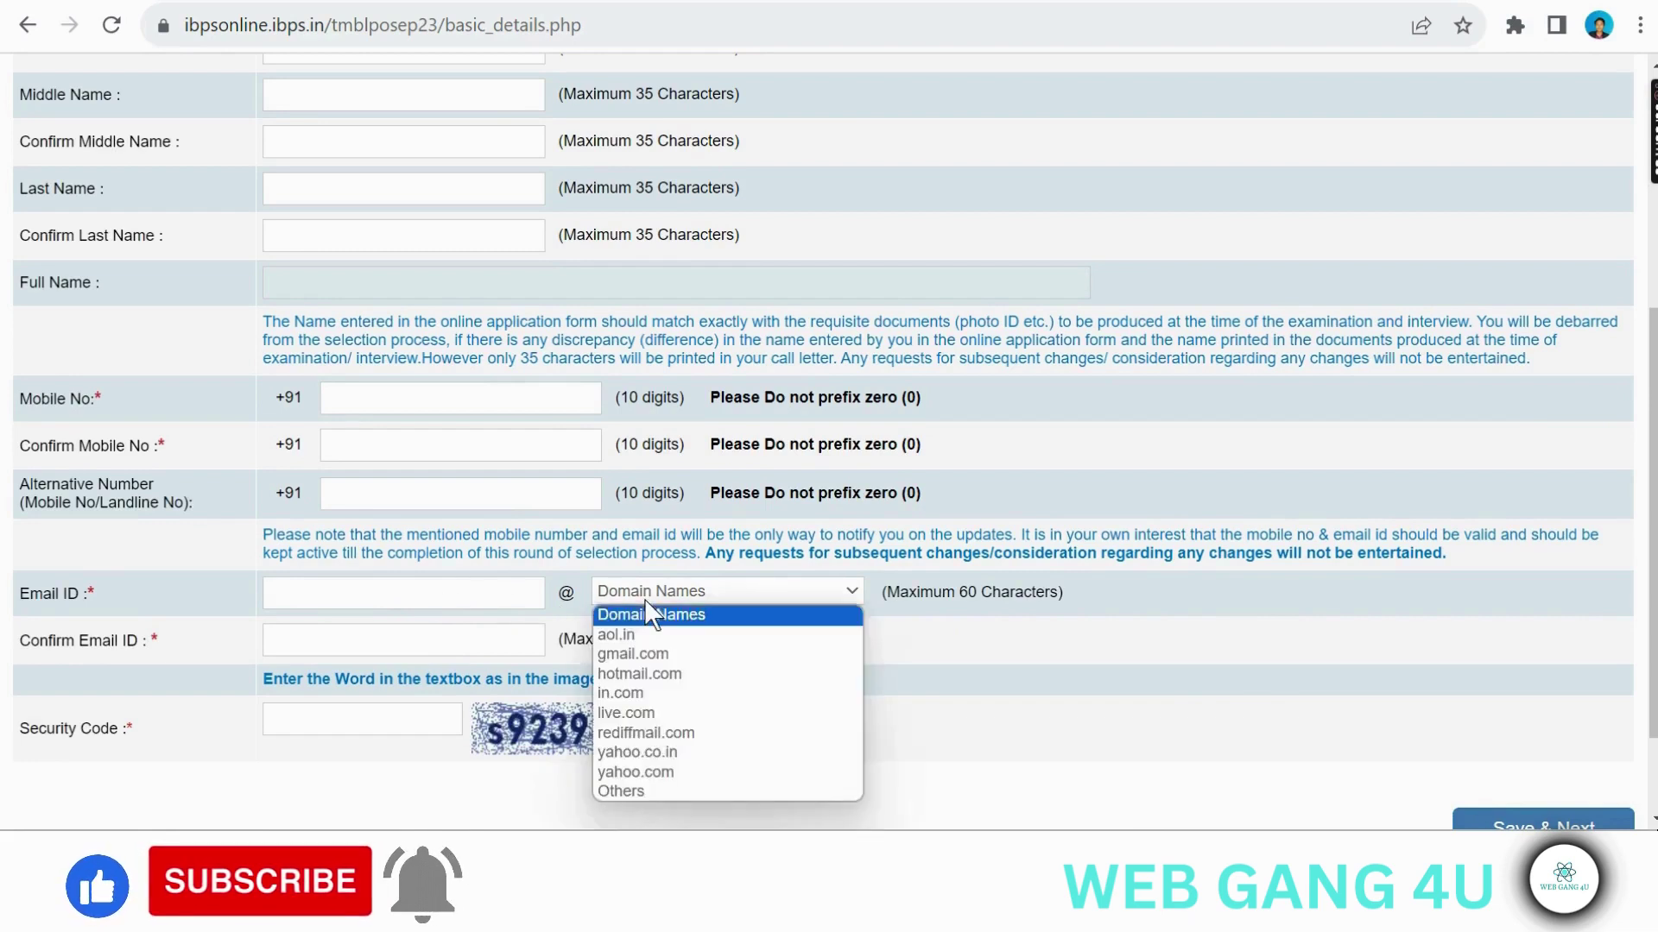
{"action": "left_click", "coordinate": [637, 652]}
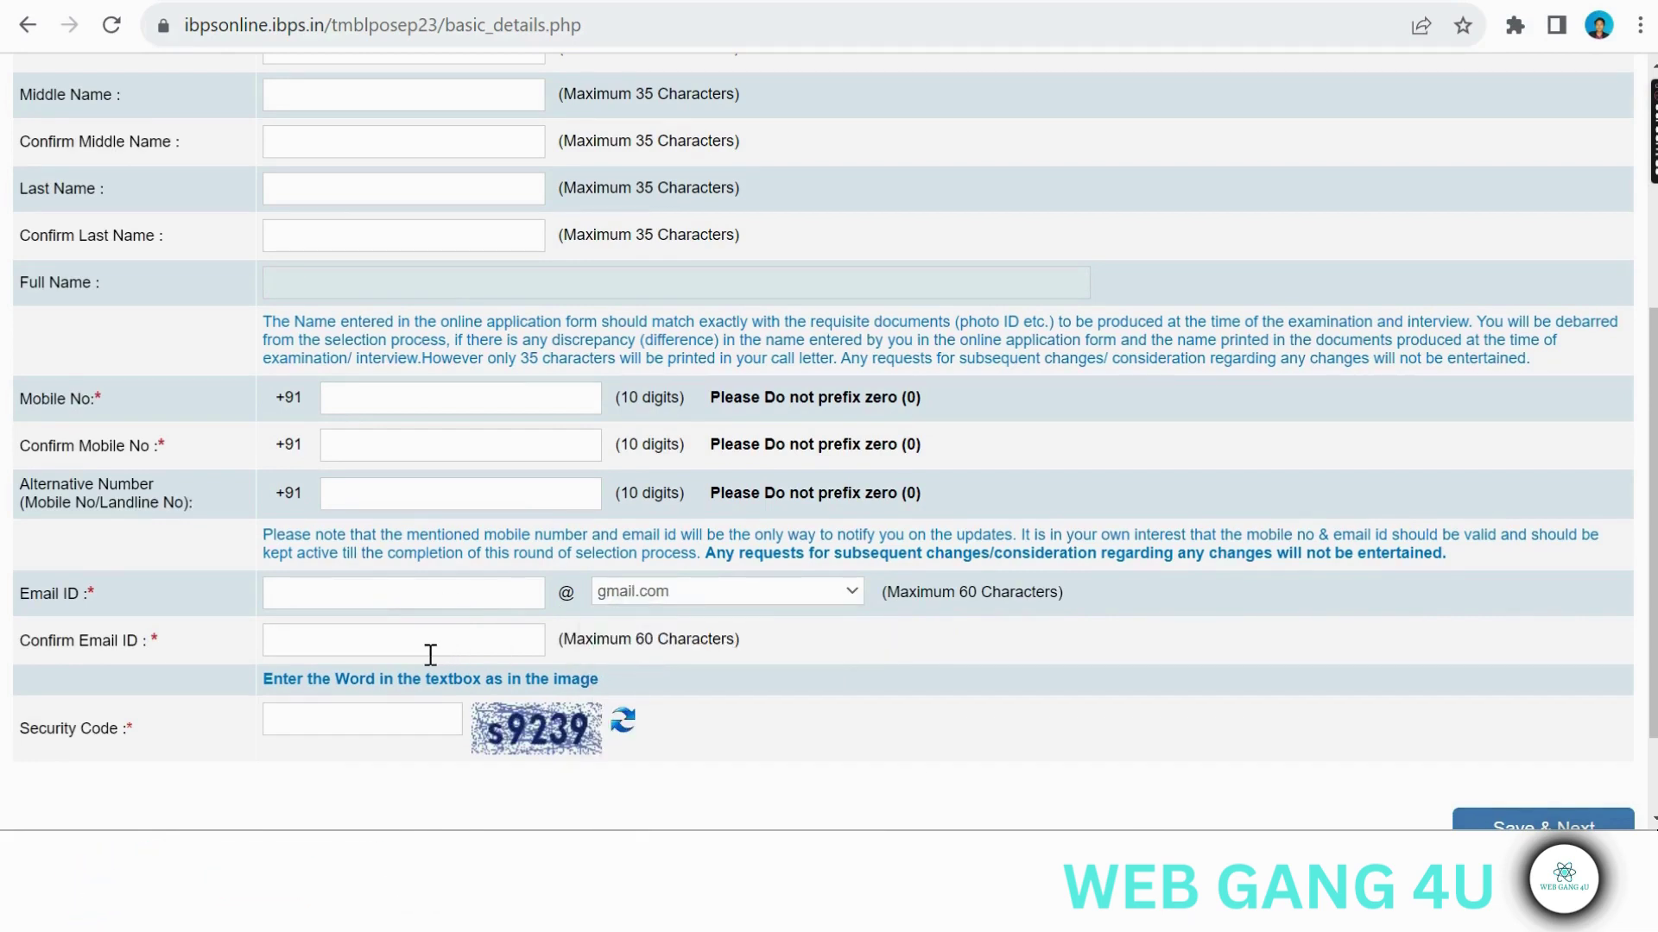
{"action": "left_click", "coordinate": [284, 654]}
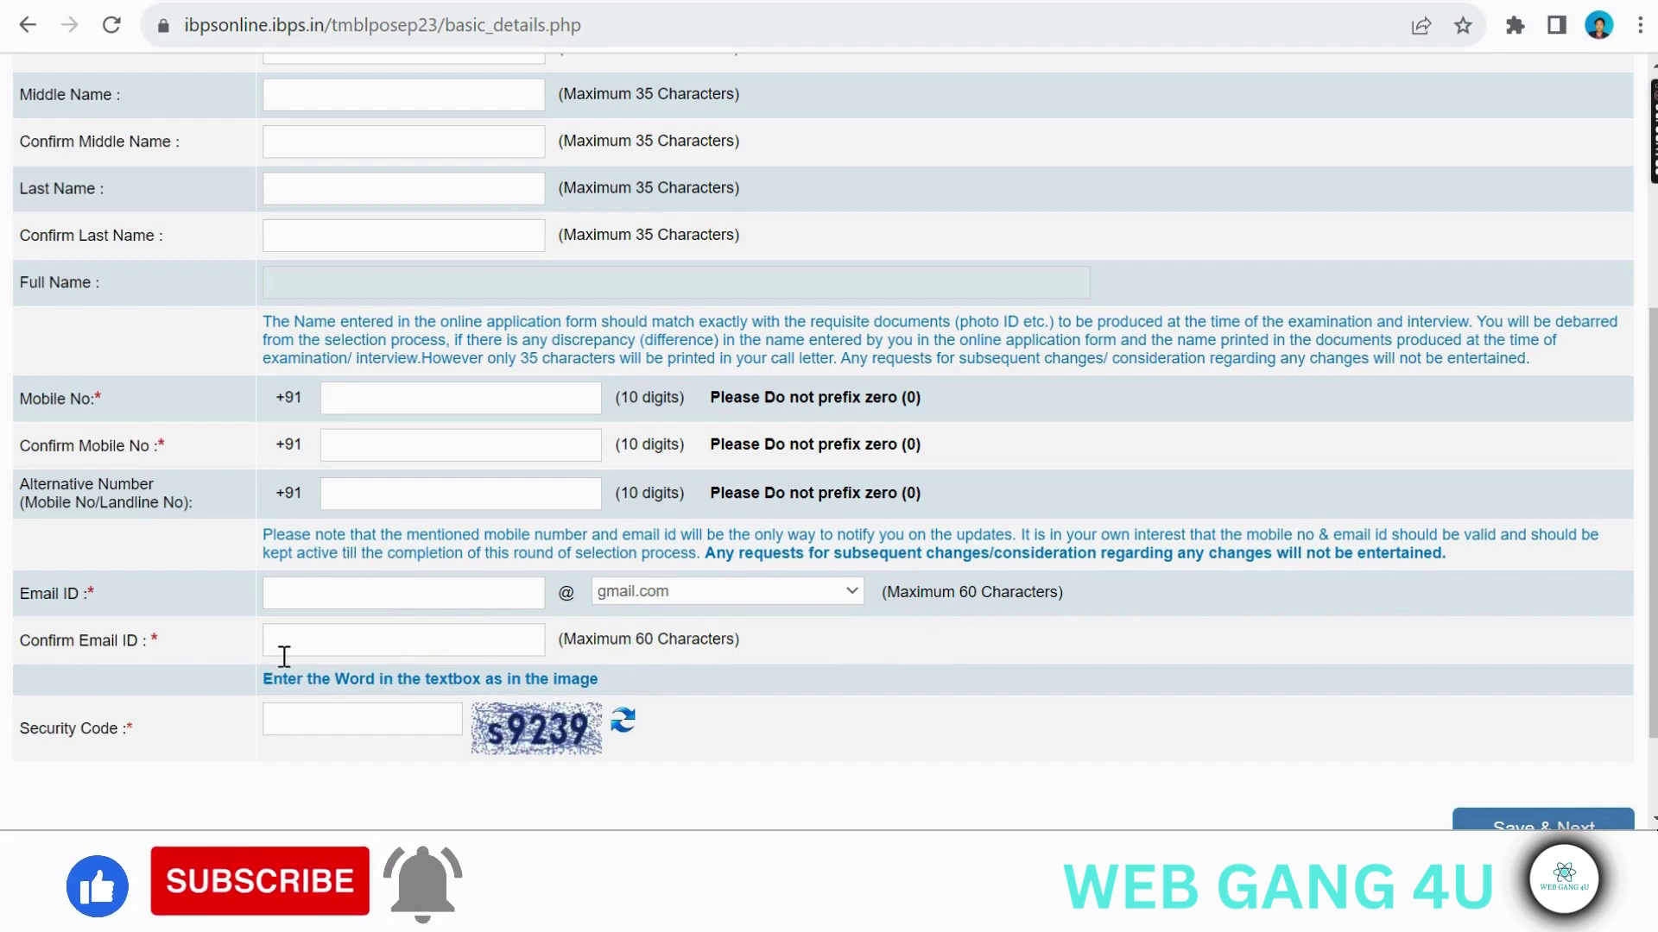
{"action": "left_click", "coordinate": [346, 727]}
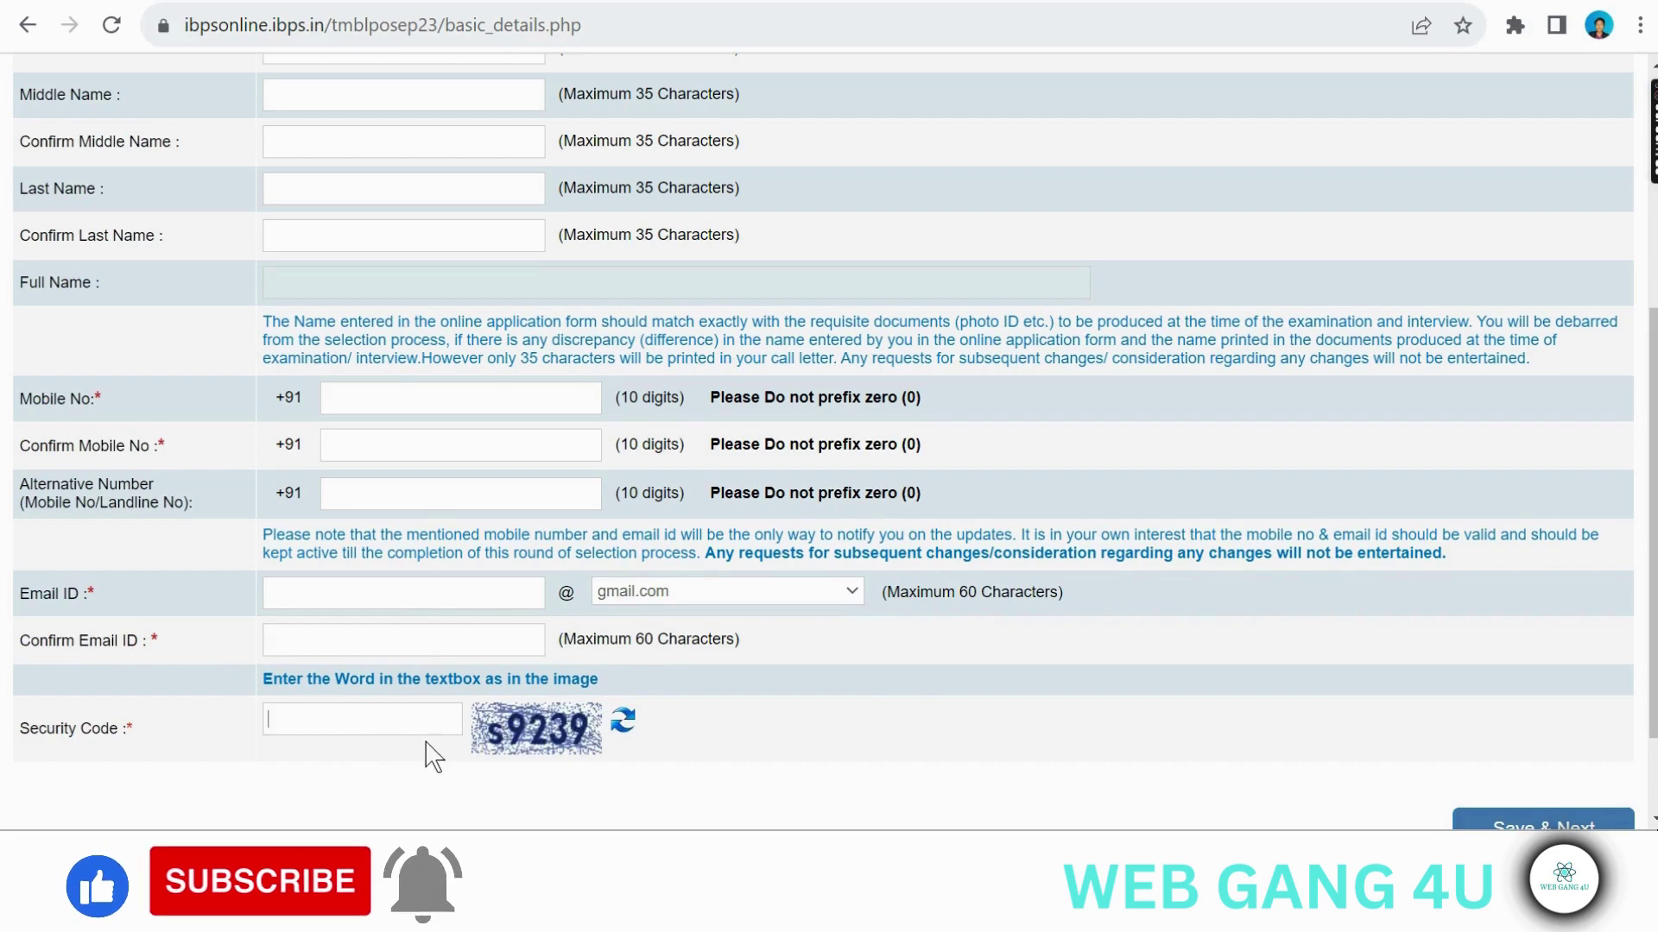
{"action": "scroll", "coordinate": [544, 767], "scroll_direction": "down", "scroll_amount": 2}
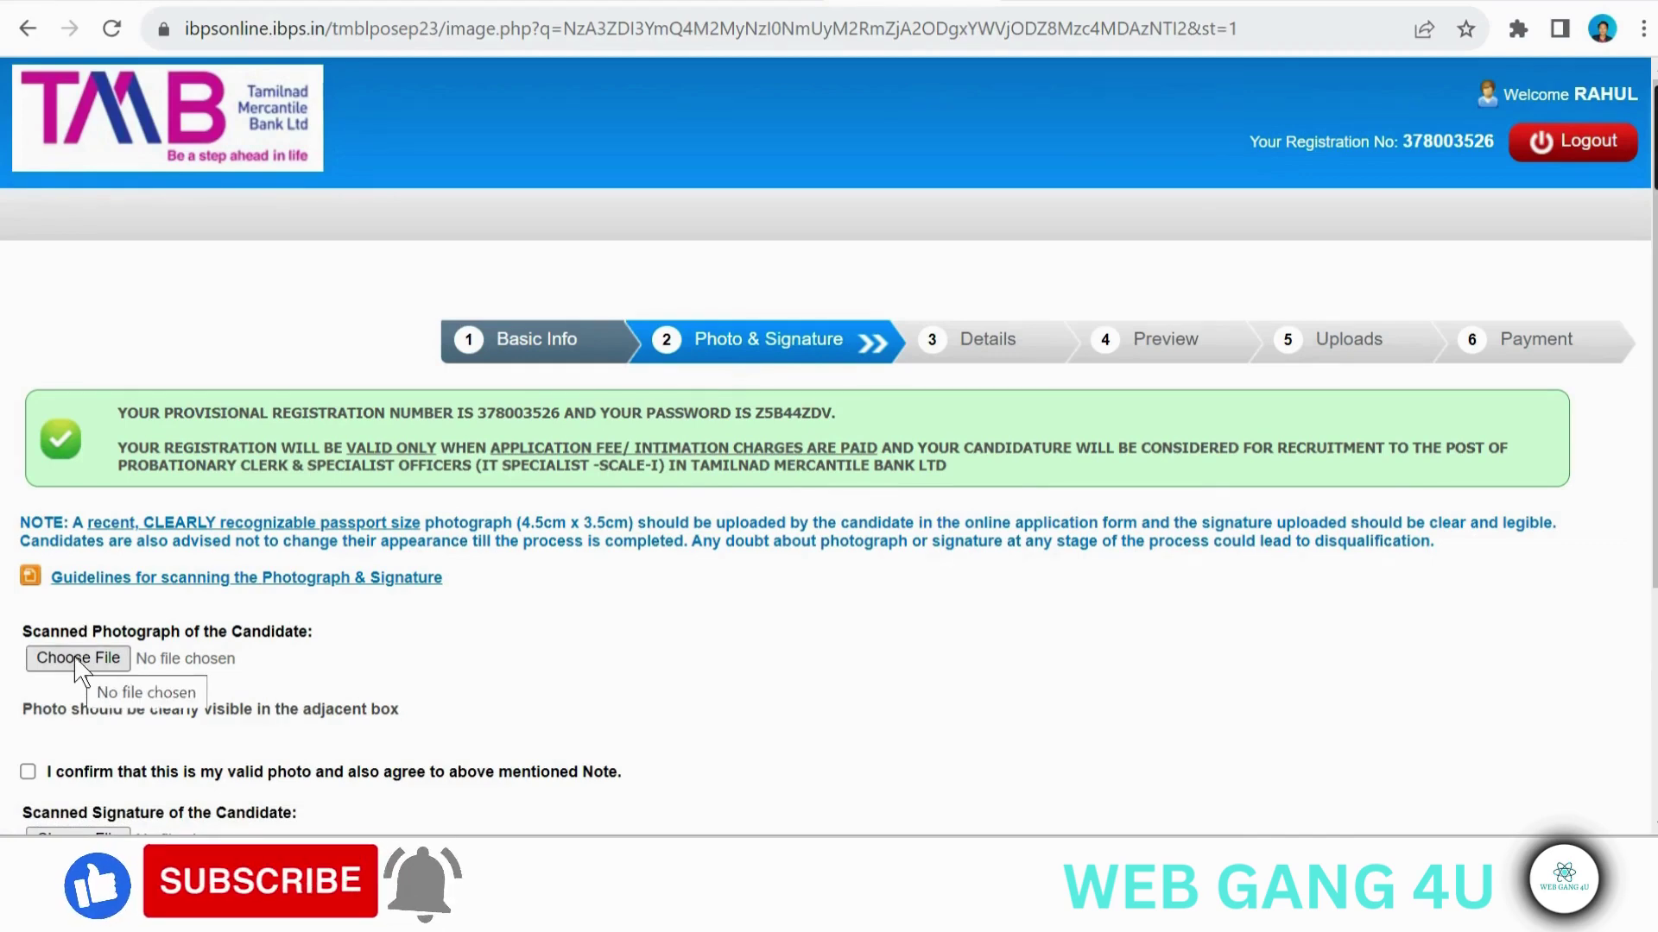
Step: Review the candidate's photograph and signature uploads with their confirmations, and proceed to the Details stage
{"action": "scroll", "coordinate": [74, 682], "scroll_direction": "down", "scroll_amount": 2}
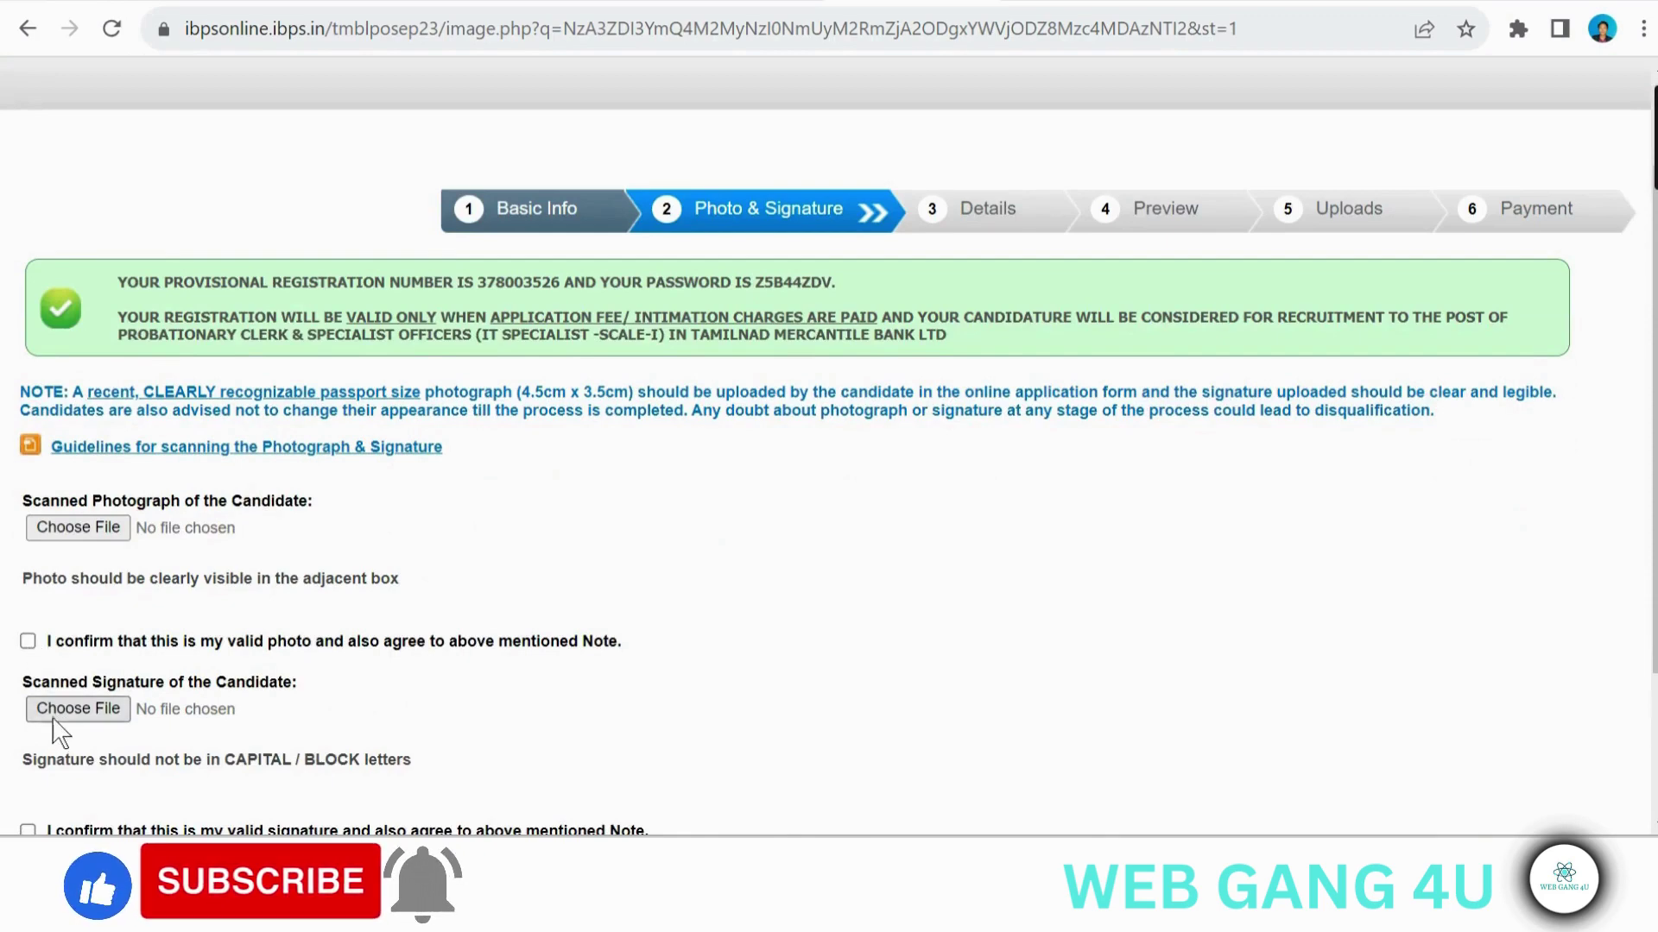
{"action": "scroll", "coordinate": [53, 725], "scroll_direction": "down", "scroll_amount": 3}
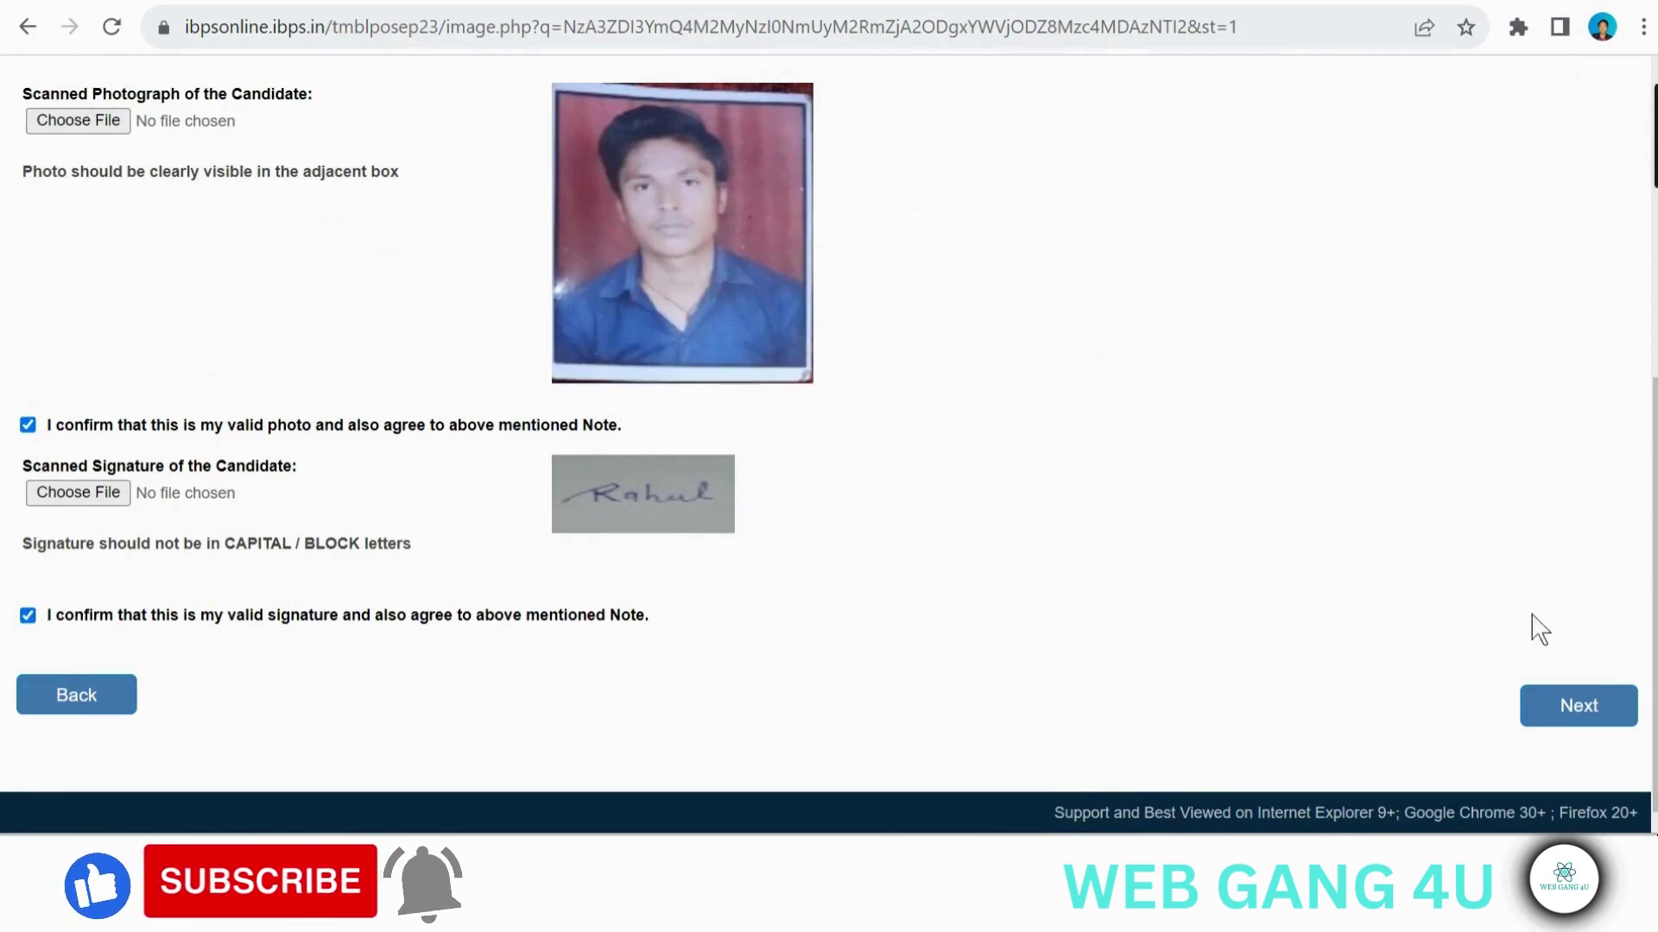
{"action": "left_click", "coordinate": [1567, 708]}
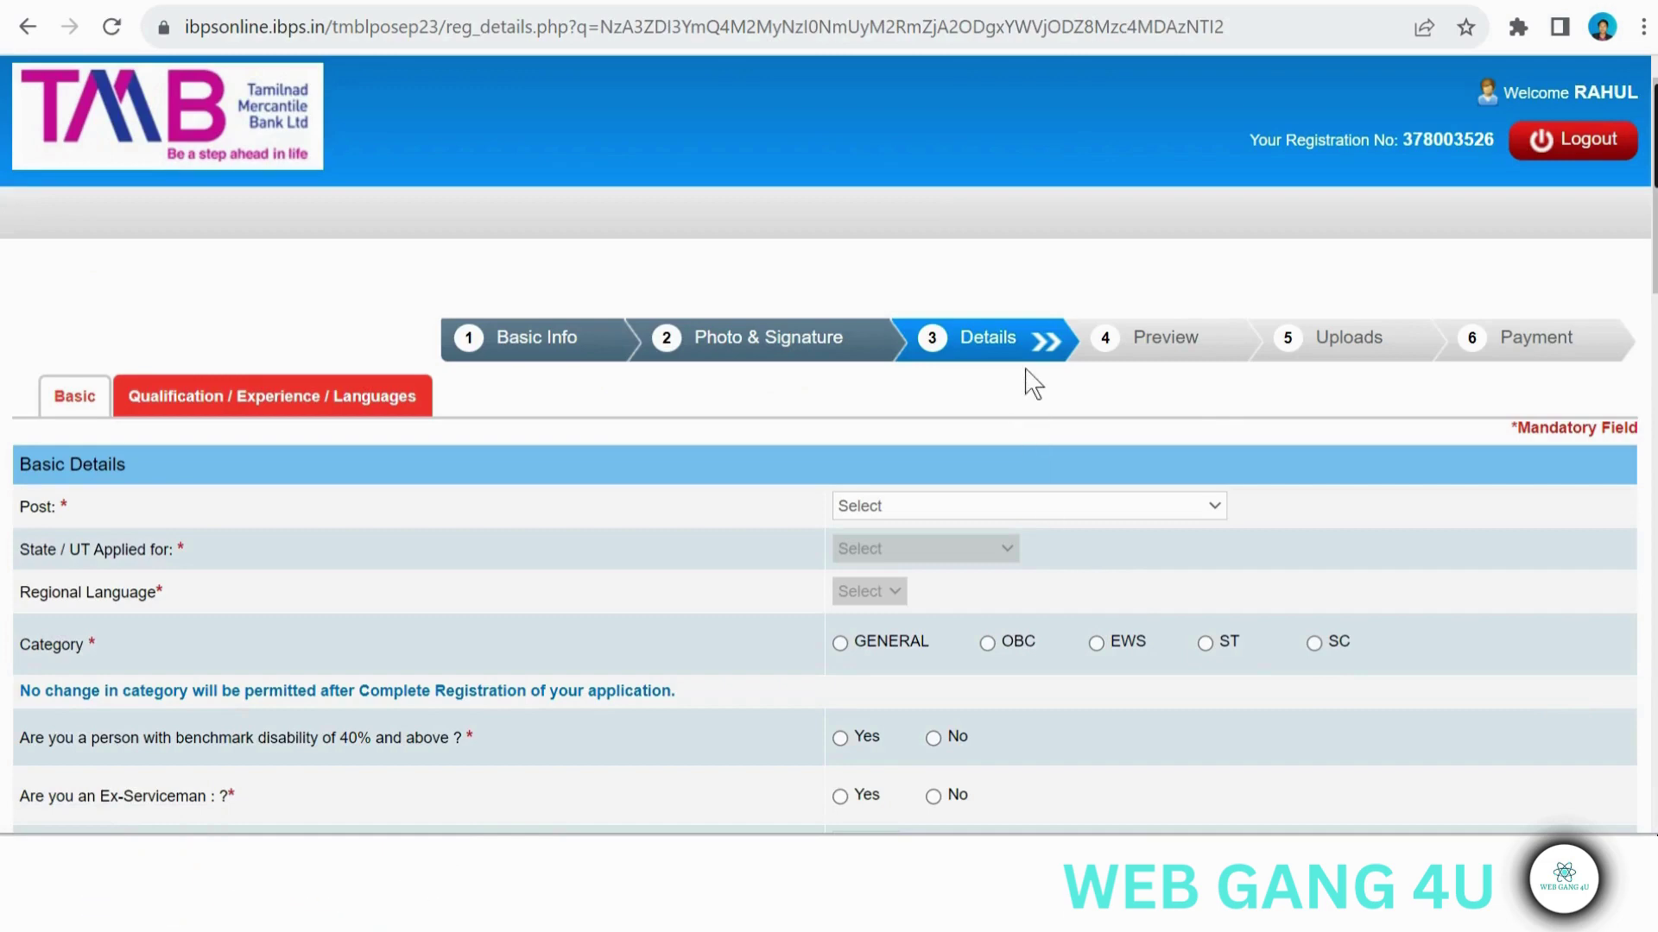
Step: Set the post to Probationary Clerk, with Delhi as the state applied for and Hindi as the regional language
{"action": "left_click", "coordinate": [967, 509]}
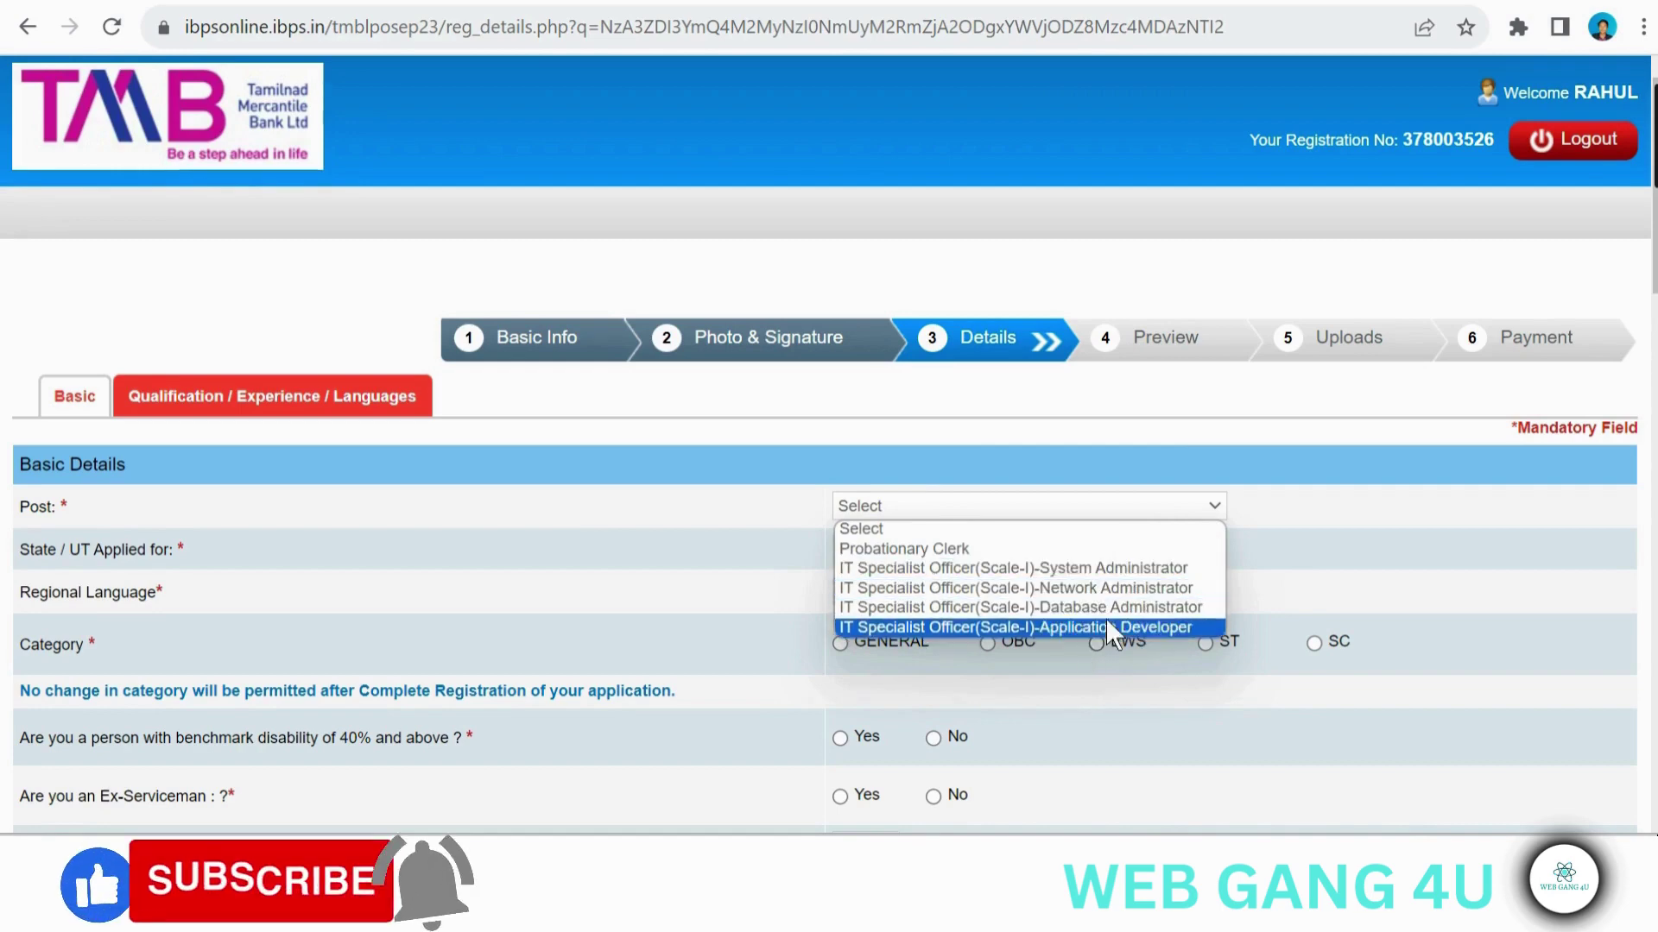
{"action": "left_click", "coordinate": [940, 551]}
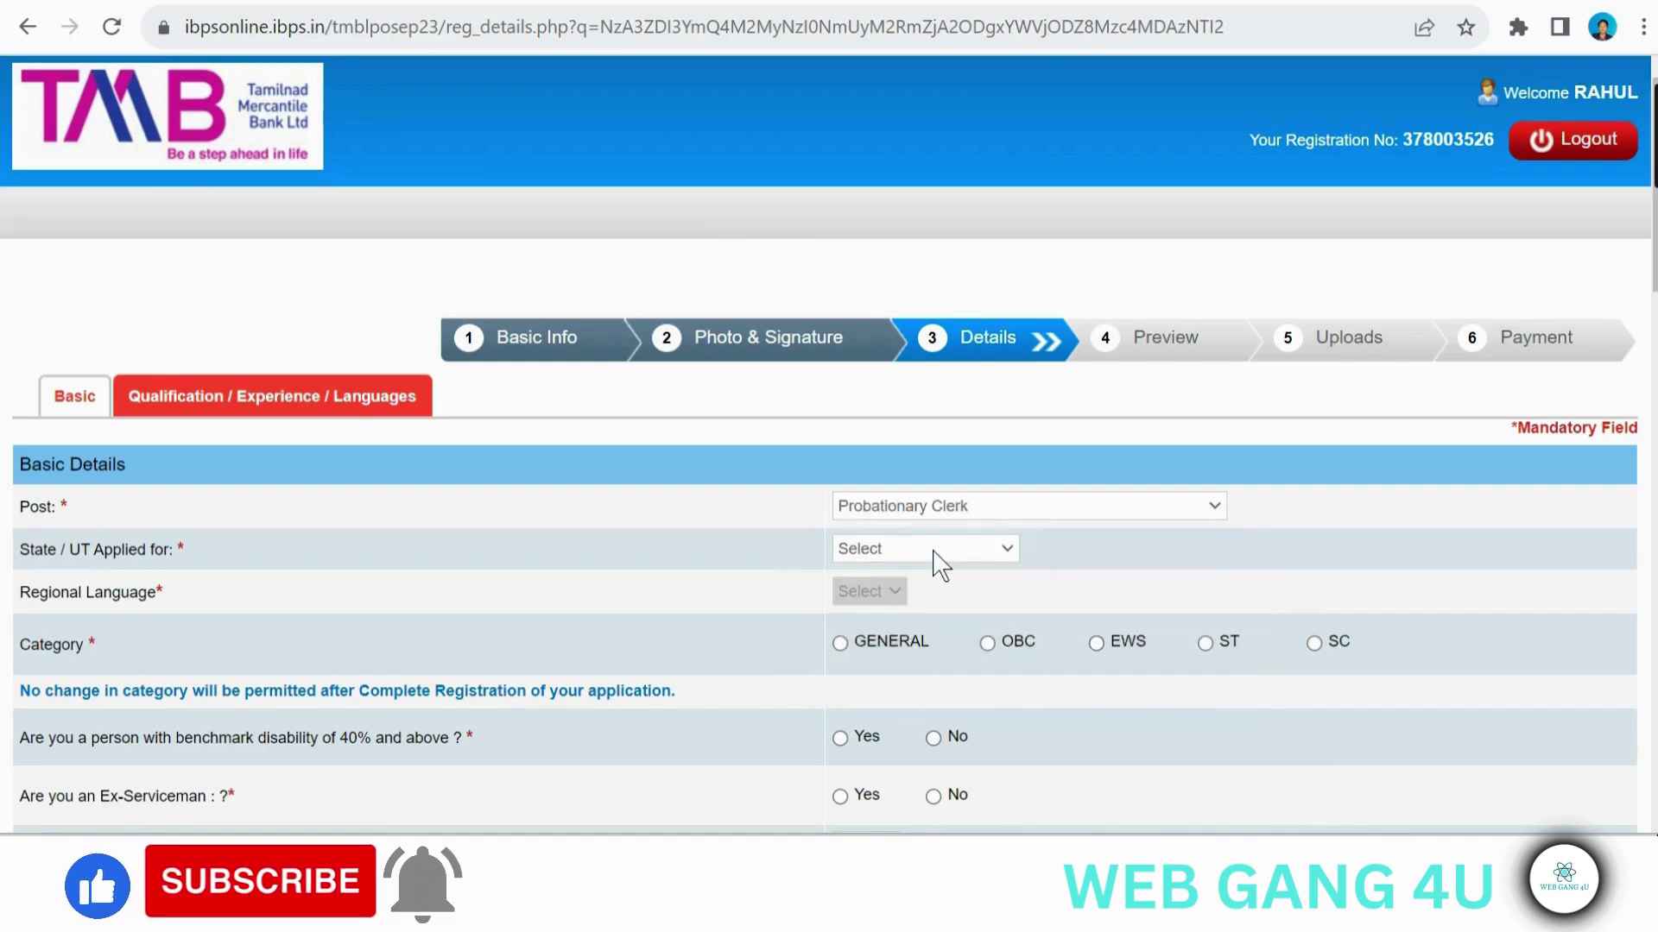
{"action": "left_click", "coordinate": [939, 565]}
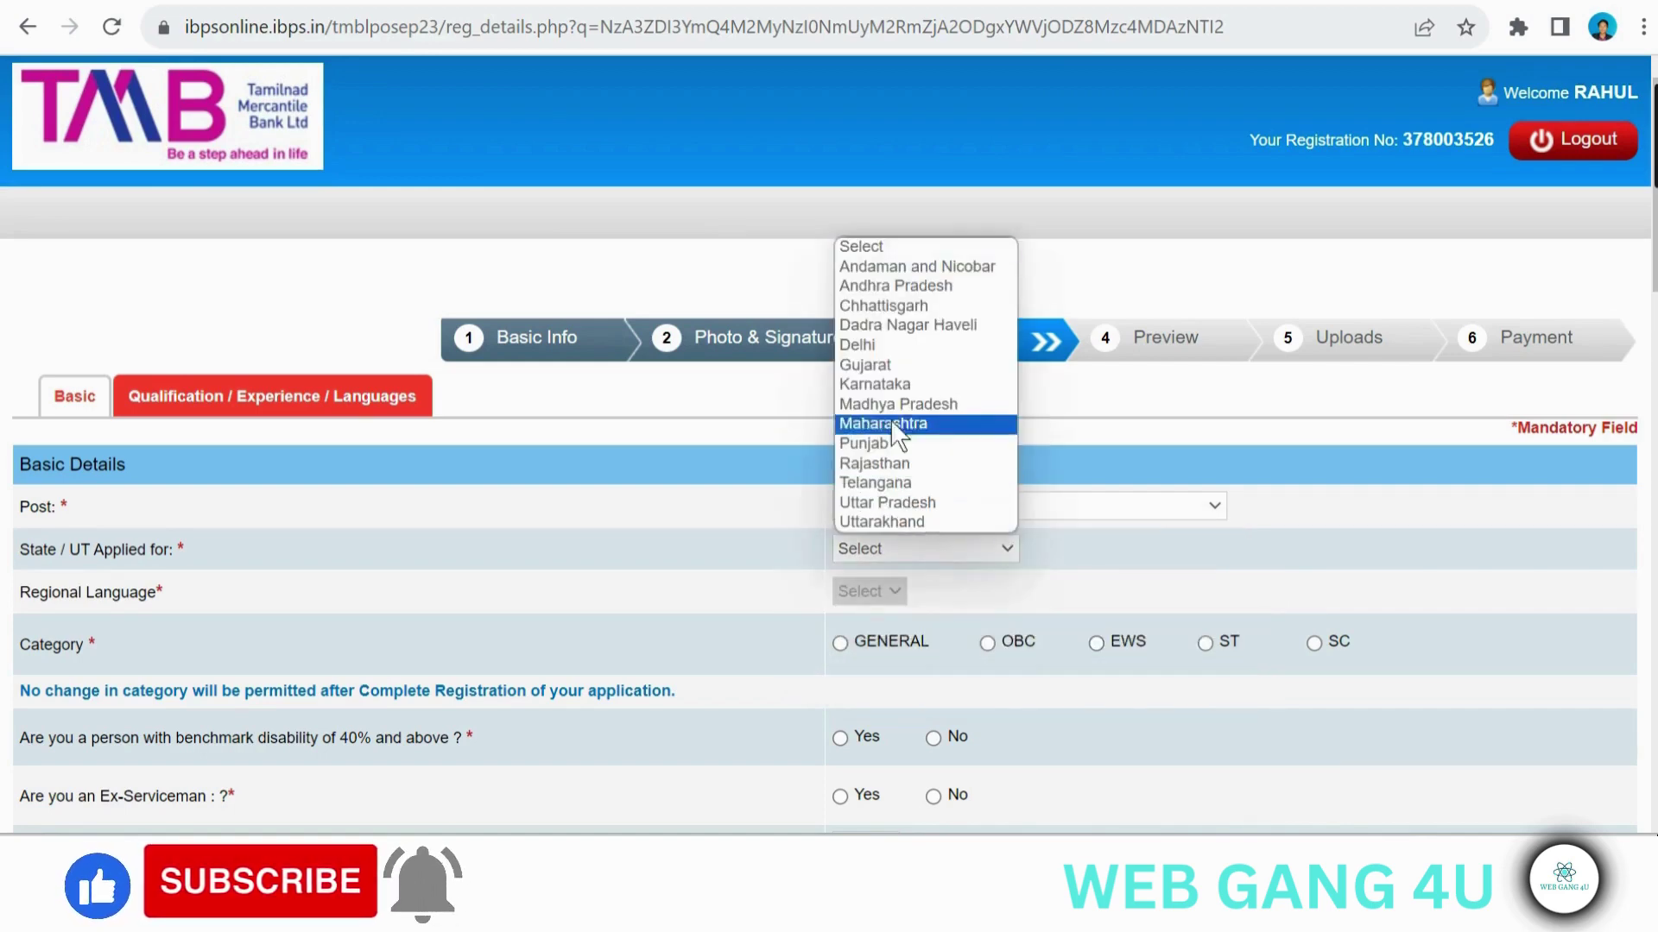
{"action": "left_click", "coordinate": [868, 344]}
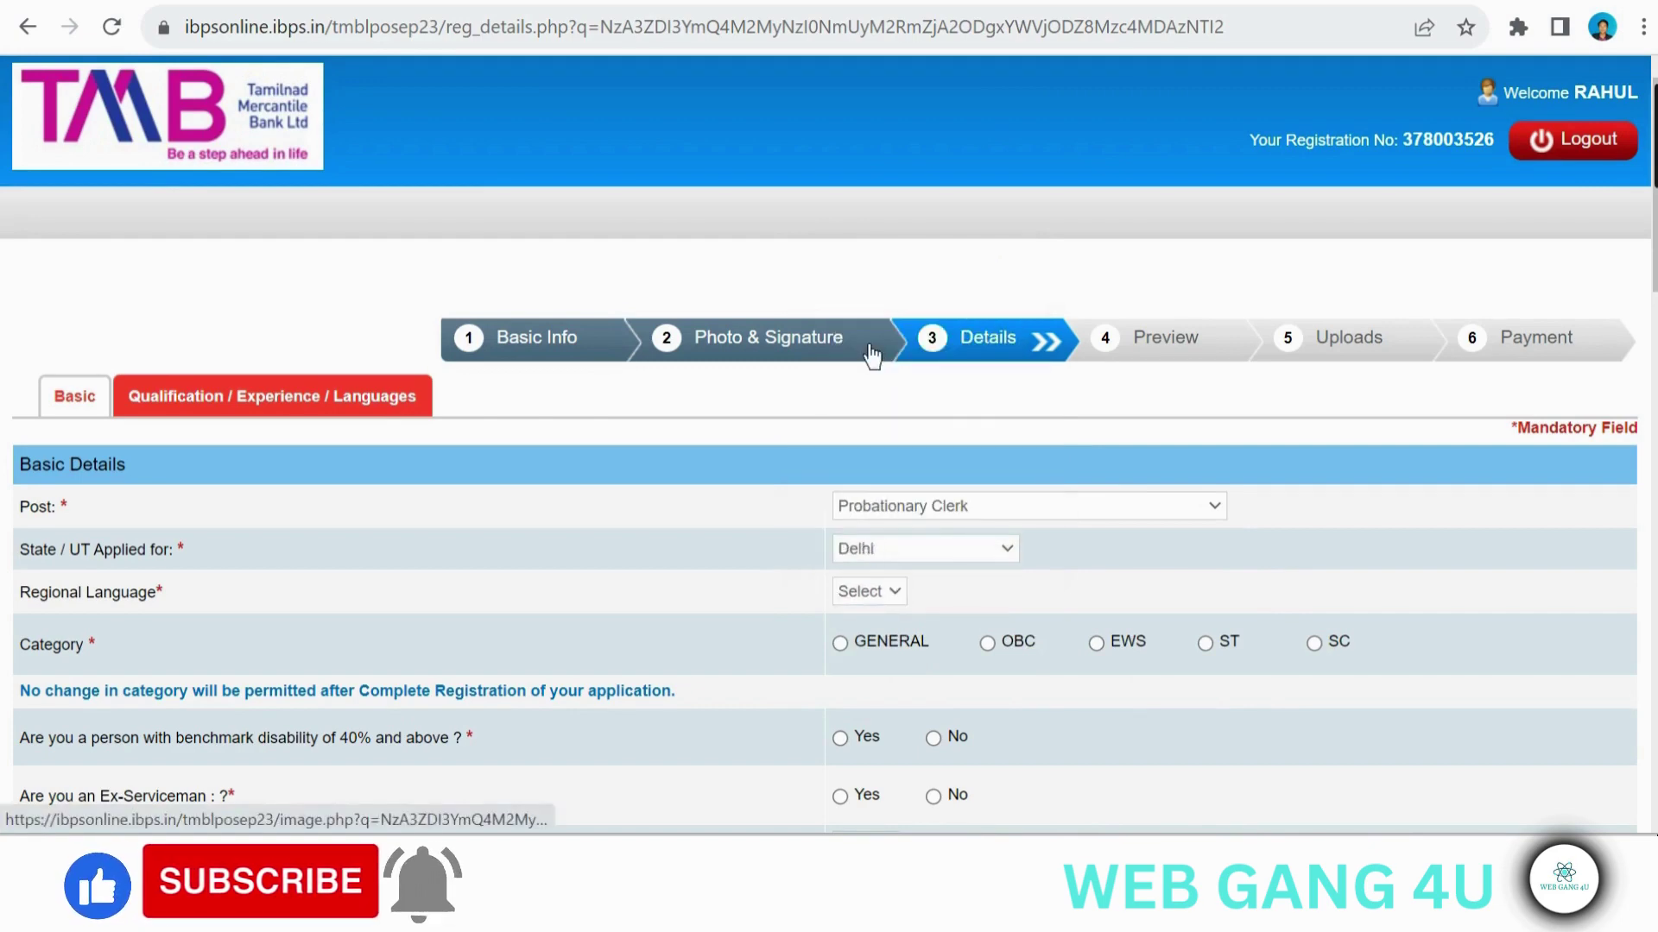
{"action": "left_click", "coordinate": [881, 596]}
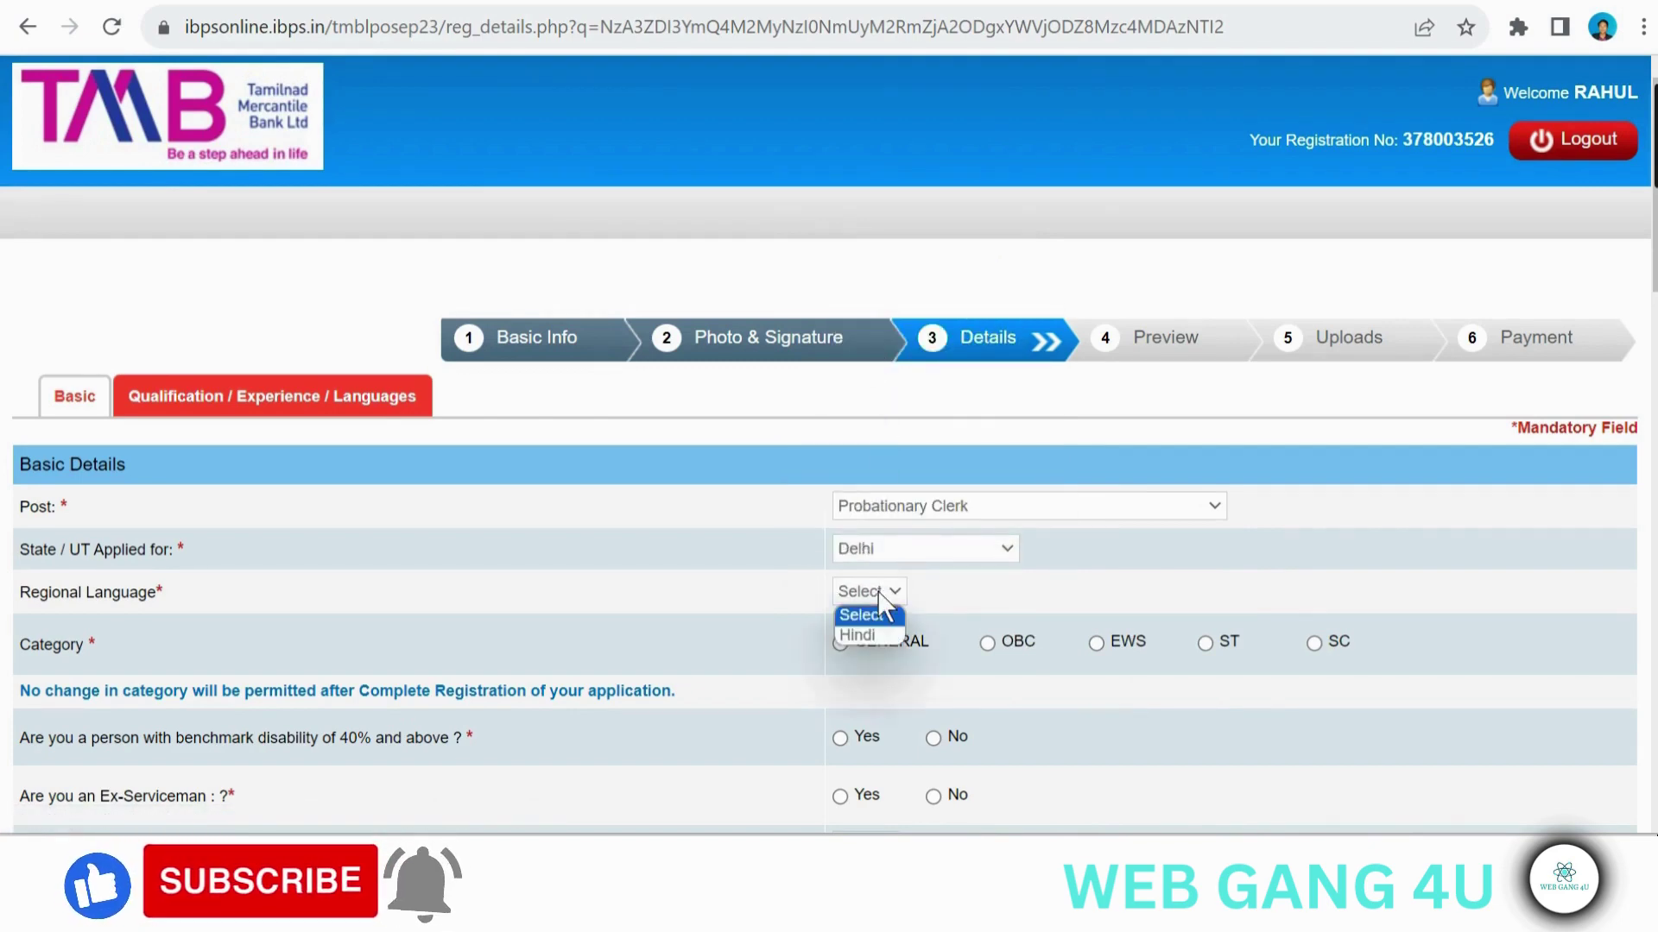
{"action": "left_click", "coordinate": [860, 634]}
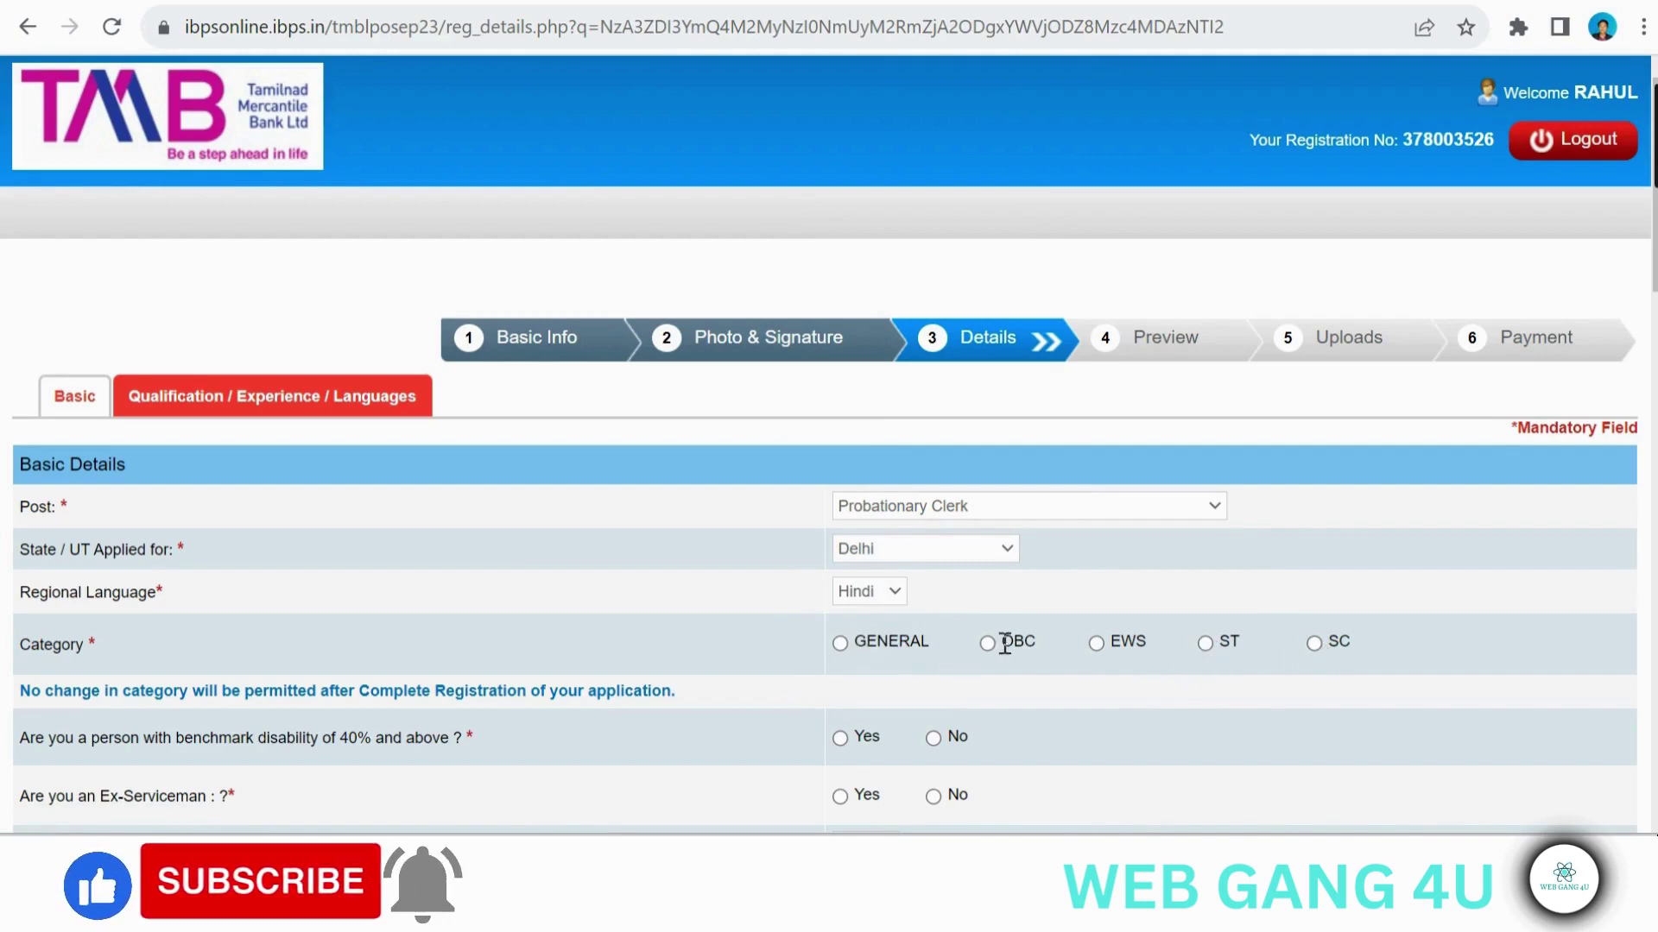
Step: Set the category to GENERAL, accepting its notice, and answer No to the benchmark disability question
{"action": "left_click", "coordinate": [840, 644]}
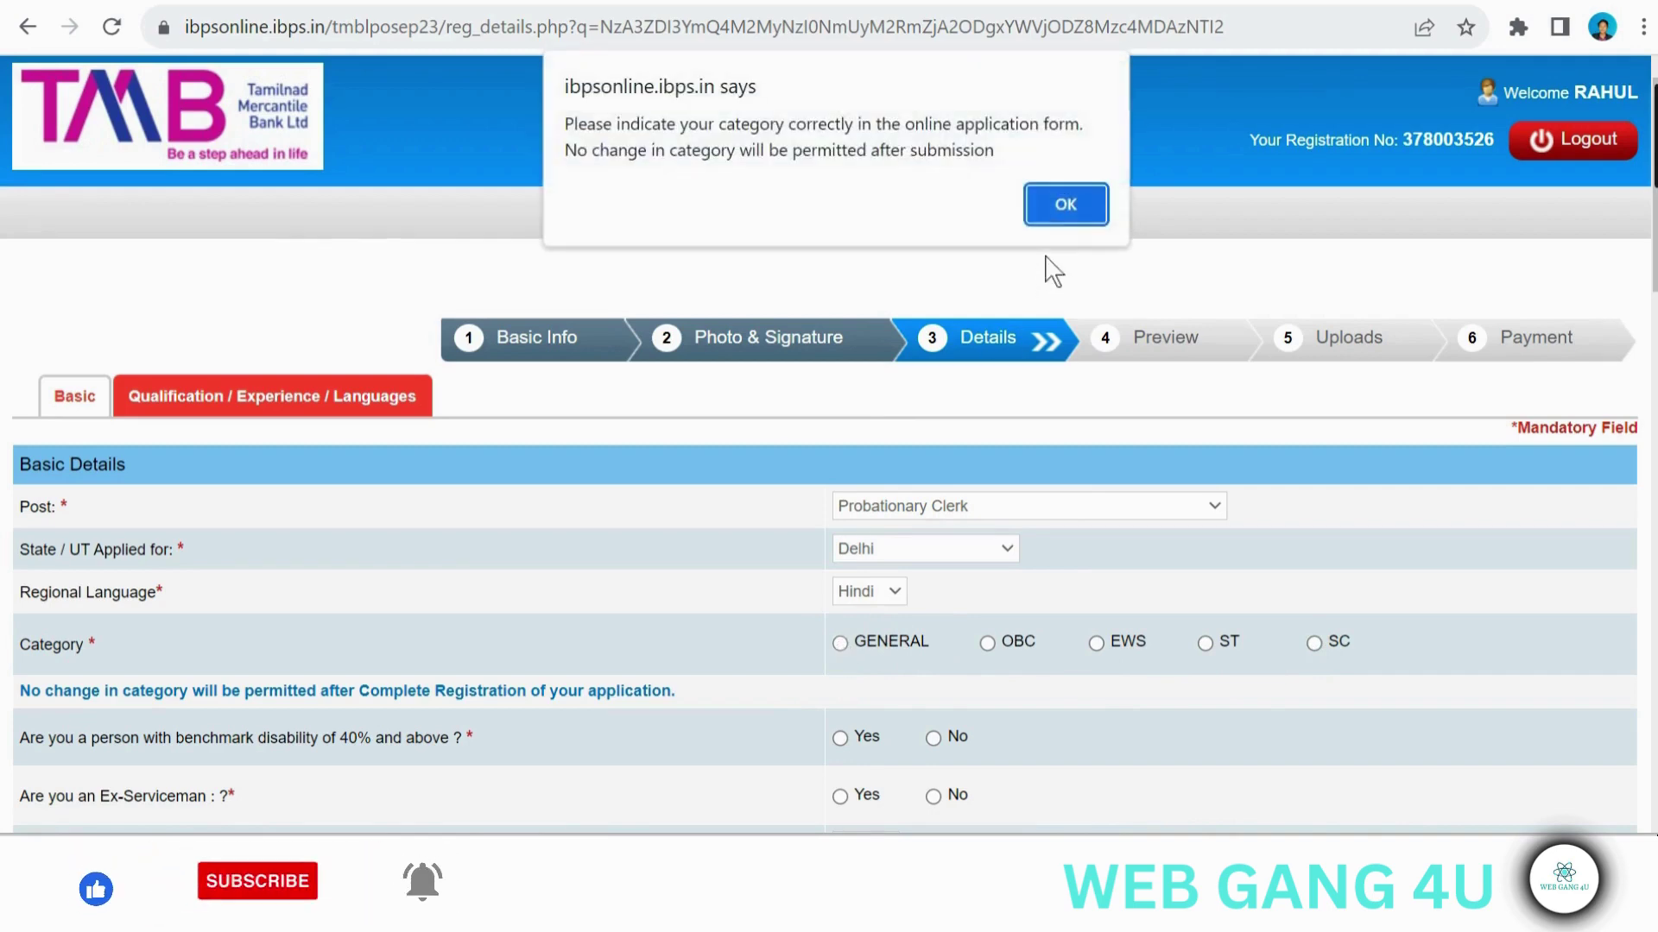
{"action": "left_click", "coordinate": [1050, 207]}
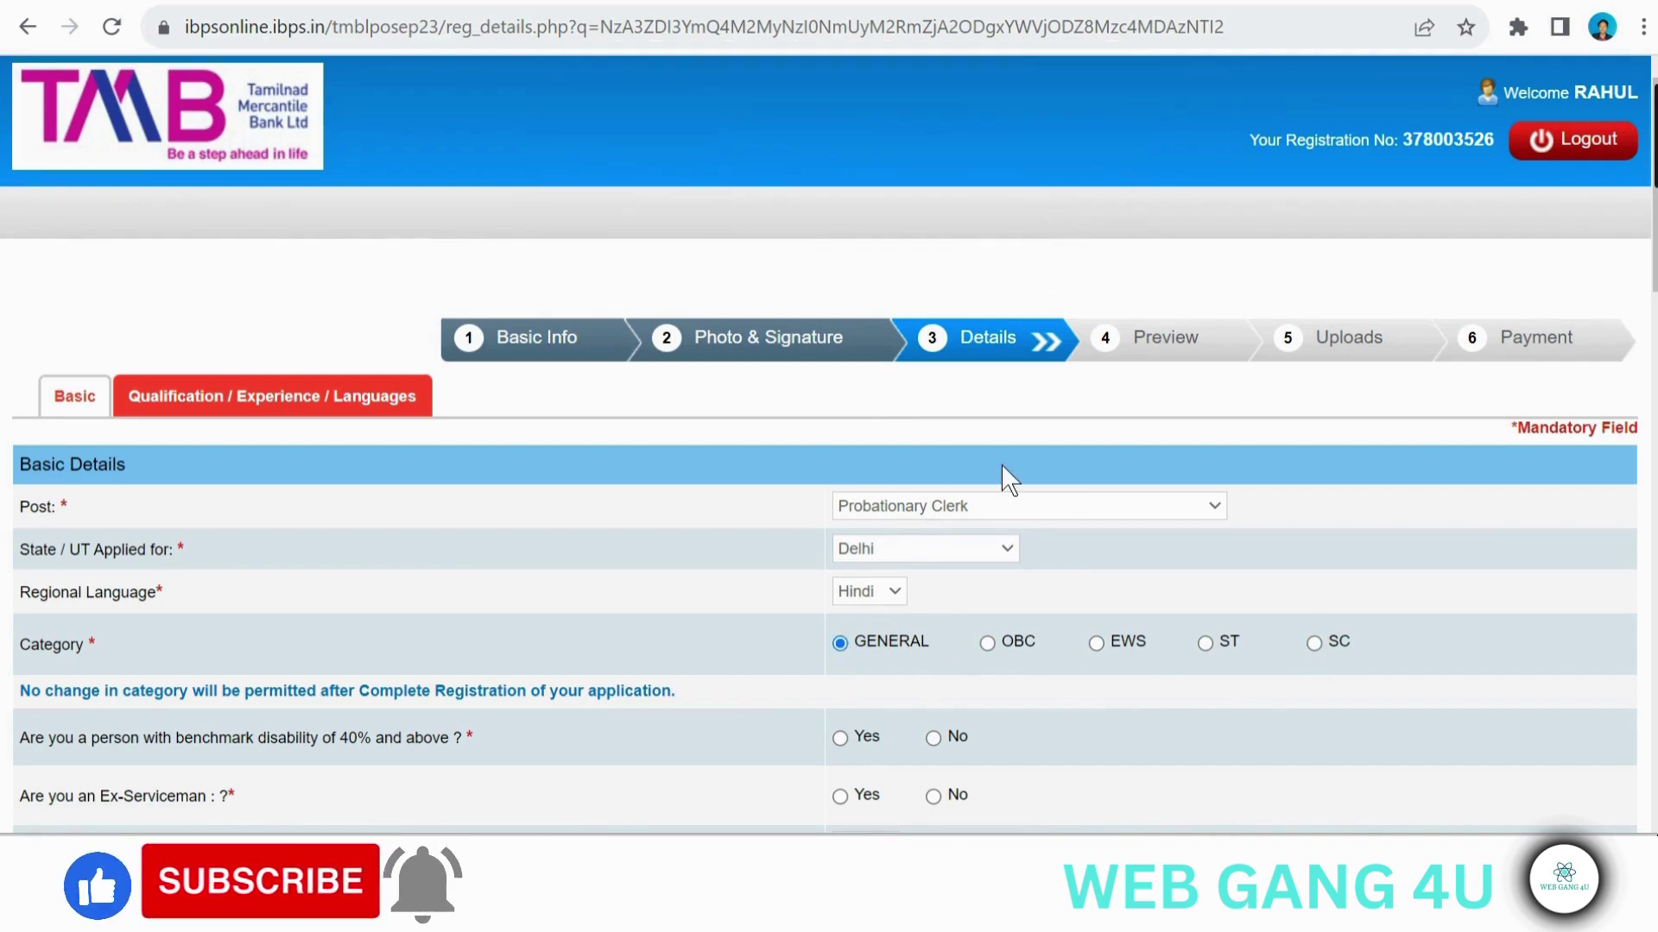
{"action": "scroll", "coordinate": [1003, 471], "scroll_direction": "down", "scroll_amount": 5}
{"action": "scroll", "coordinate": [1003, 470], "scroll_direction": "down", "scroll_amount": 1}
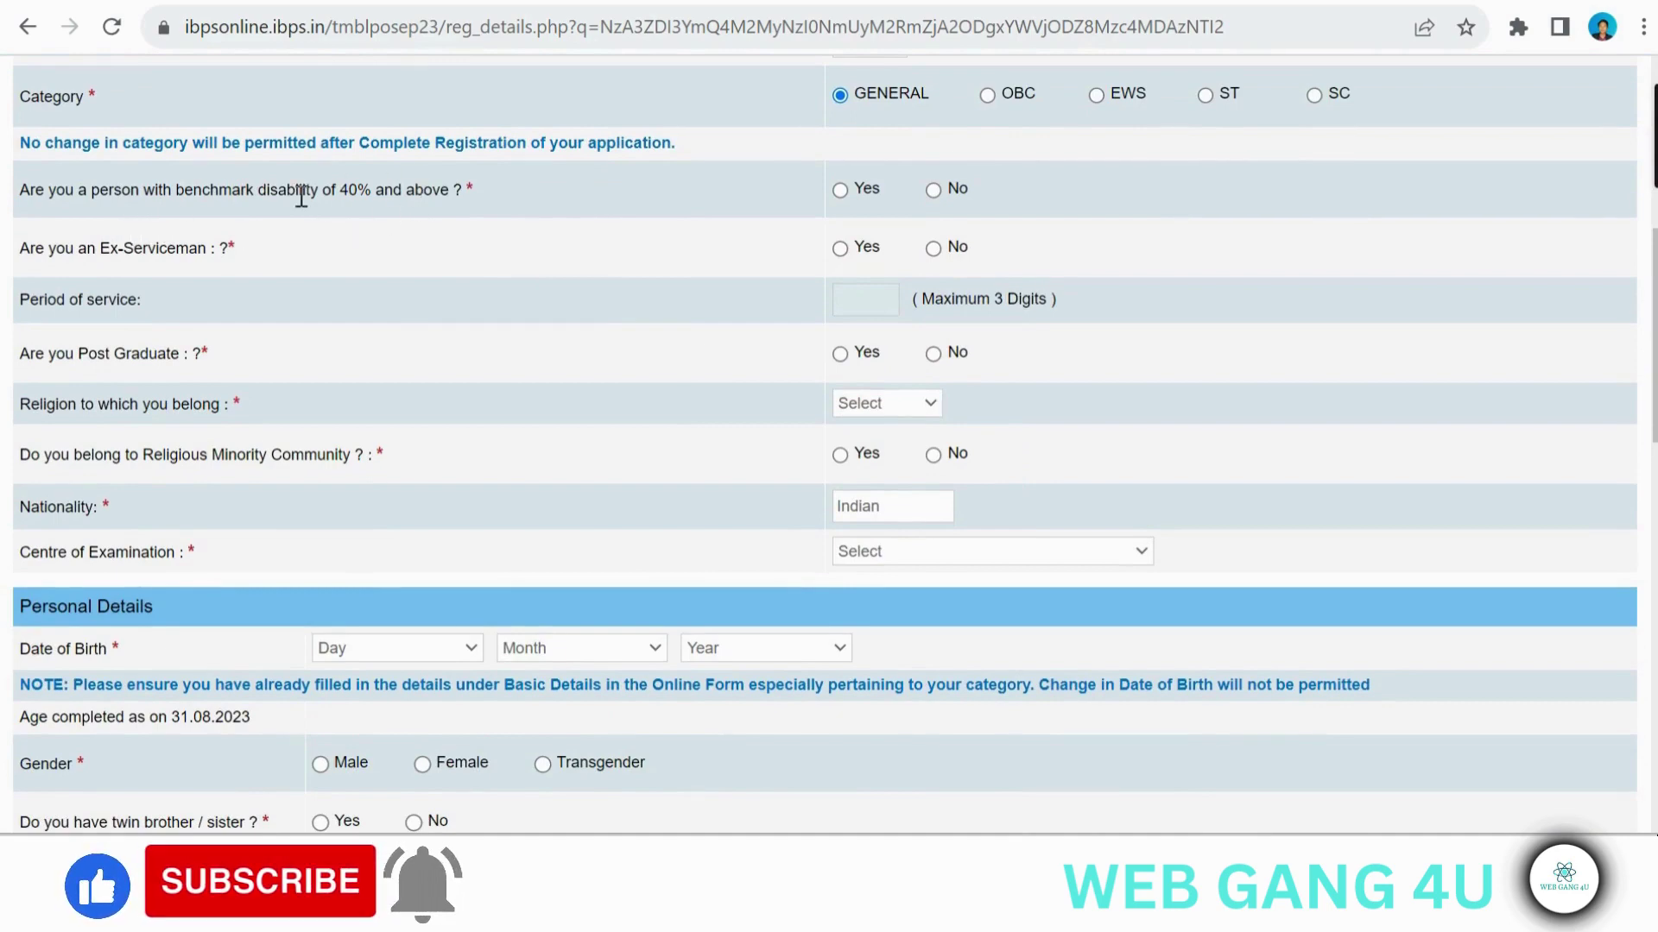
{"action": "left_click", "coordinate": [841, 191]}
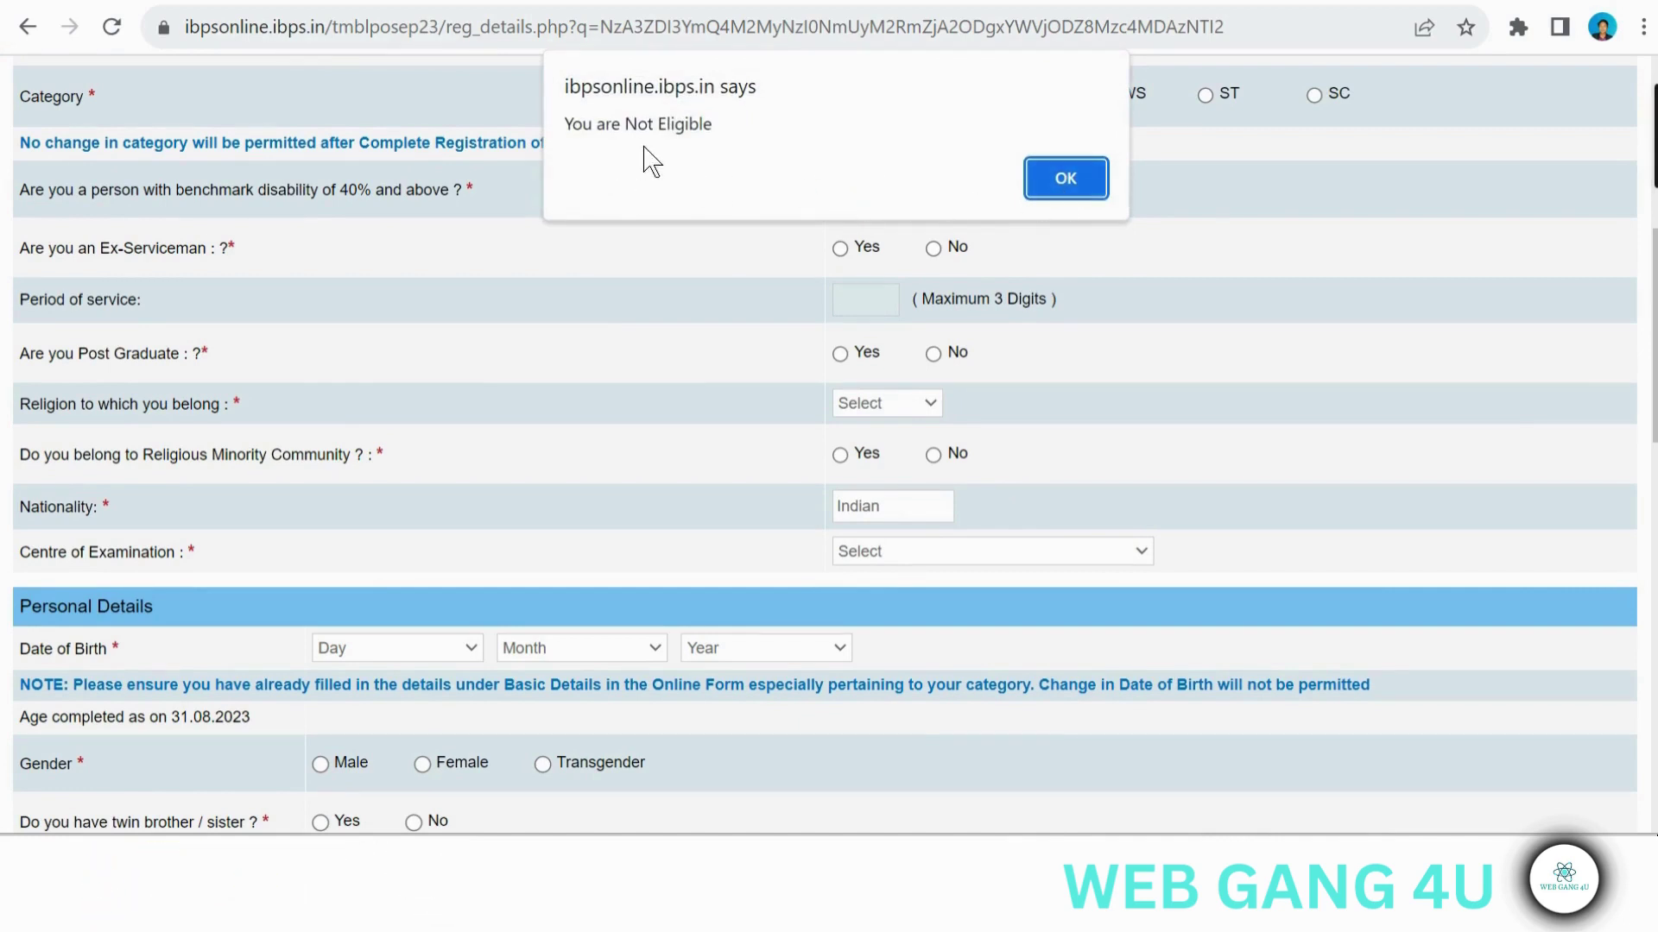
{"action": "left_click", "coordinate": [1077, 188]}
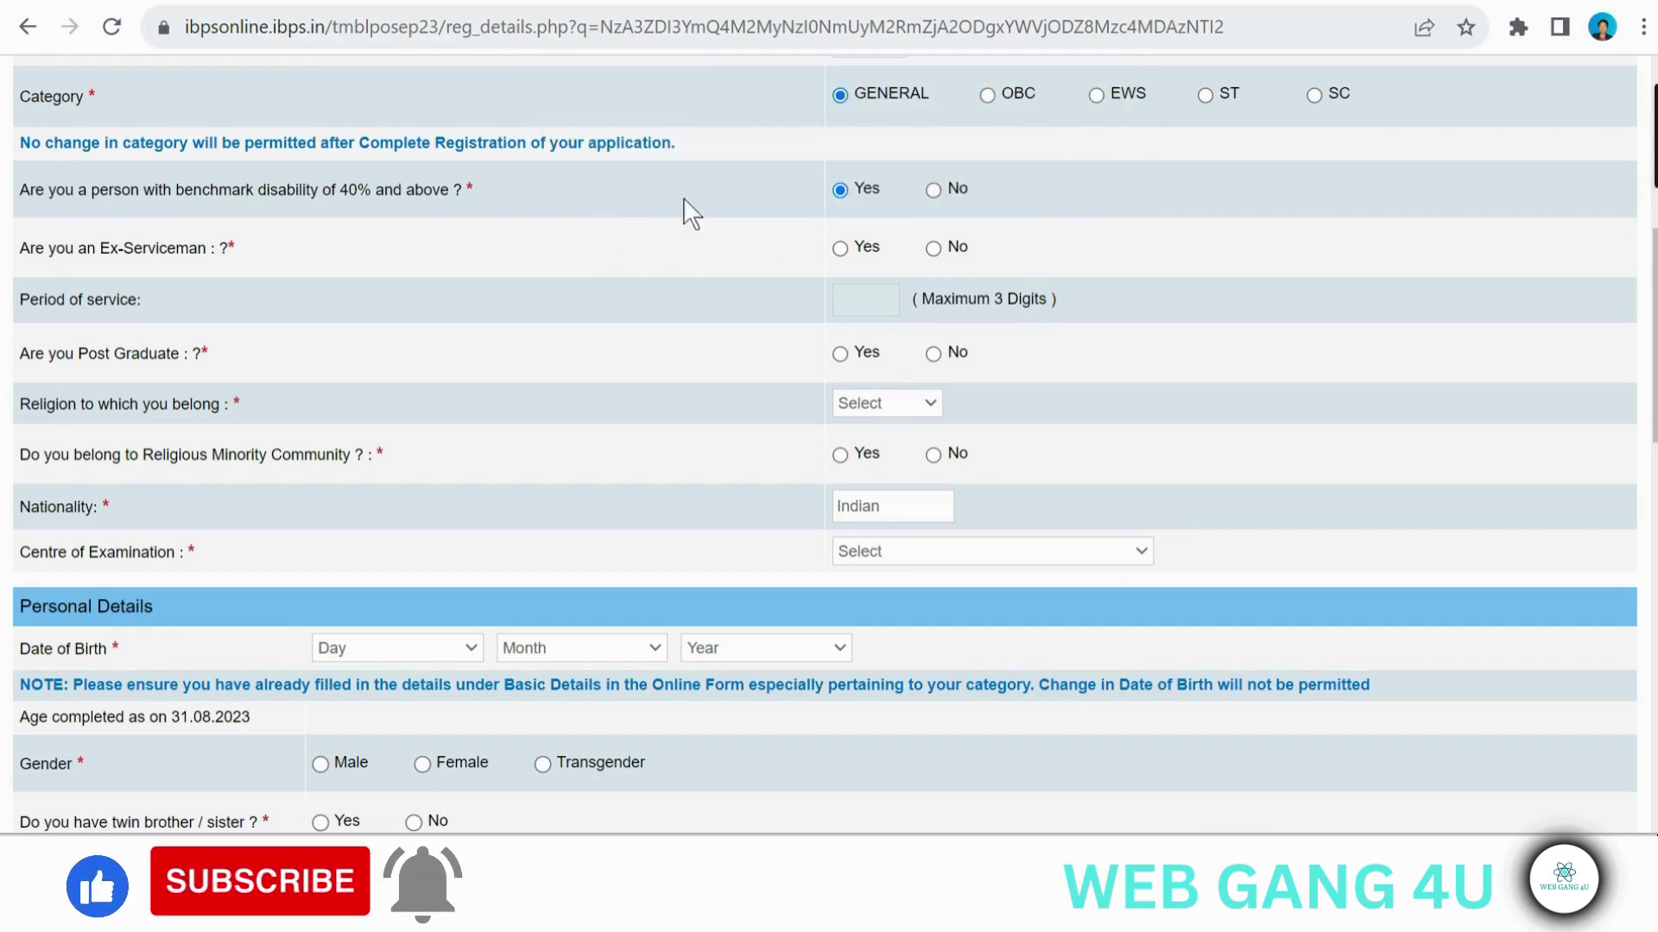
{"action": "left_click", "coordinate": [933, 189]}
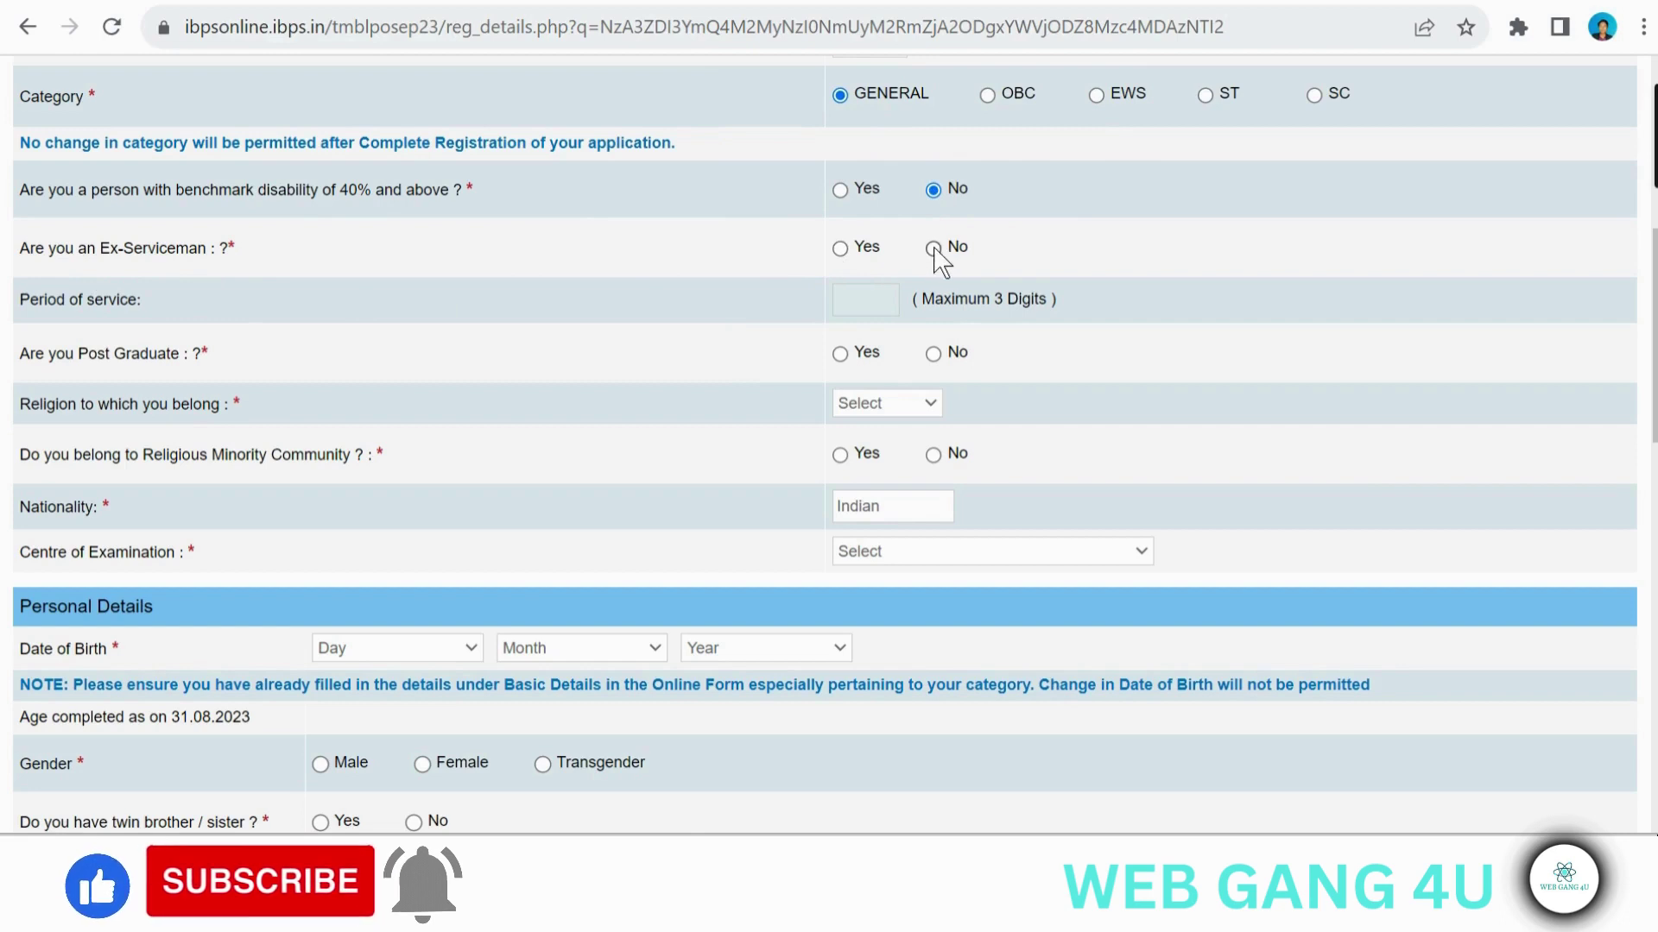
Step: Answer No to both the Ex-Serviceman and Post Graduate questions in the basic details
{"action": "left_click", "coordinate": [840, 250]}
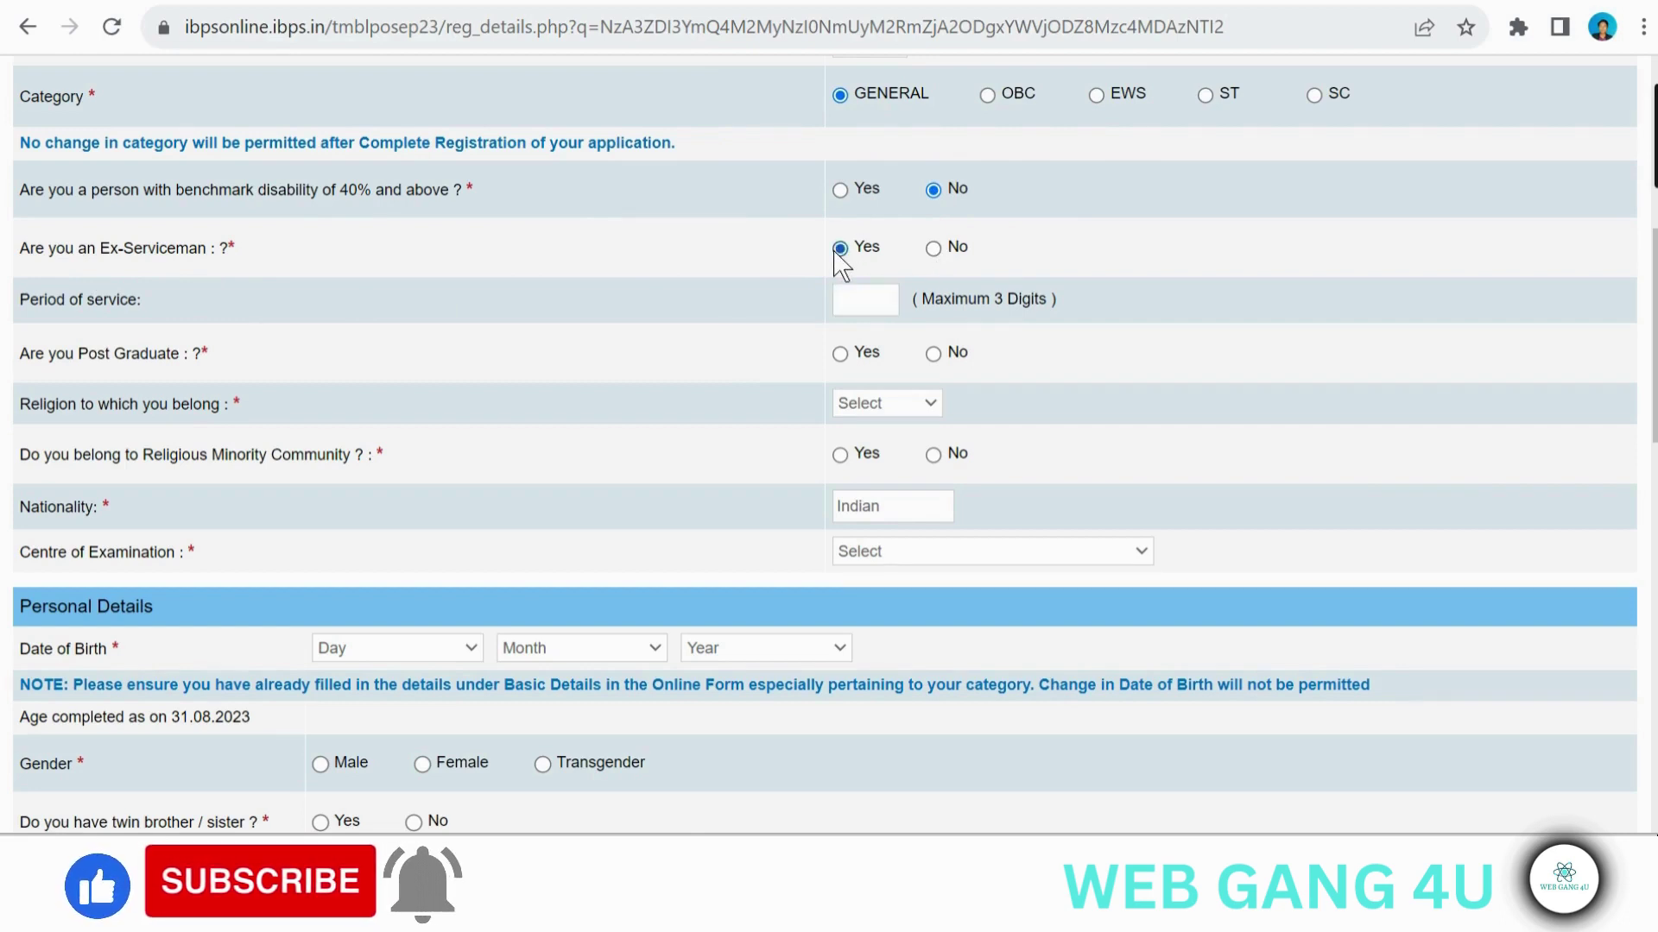
{"action": "left_click", "coordinate": [863, 295]}
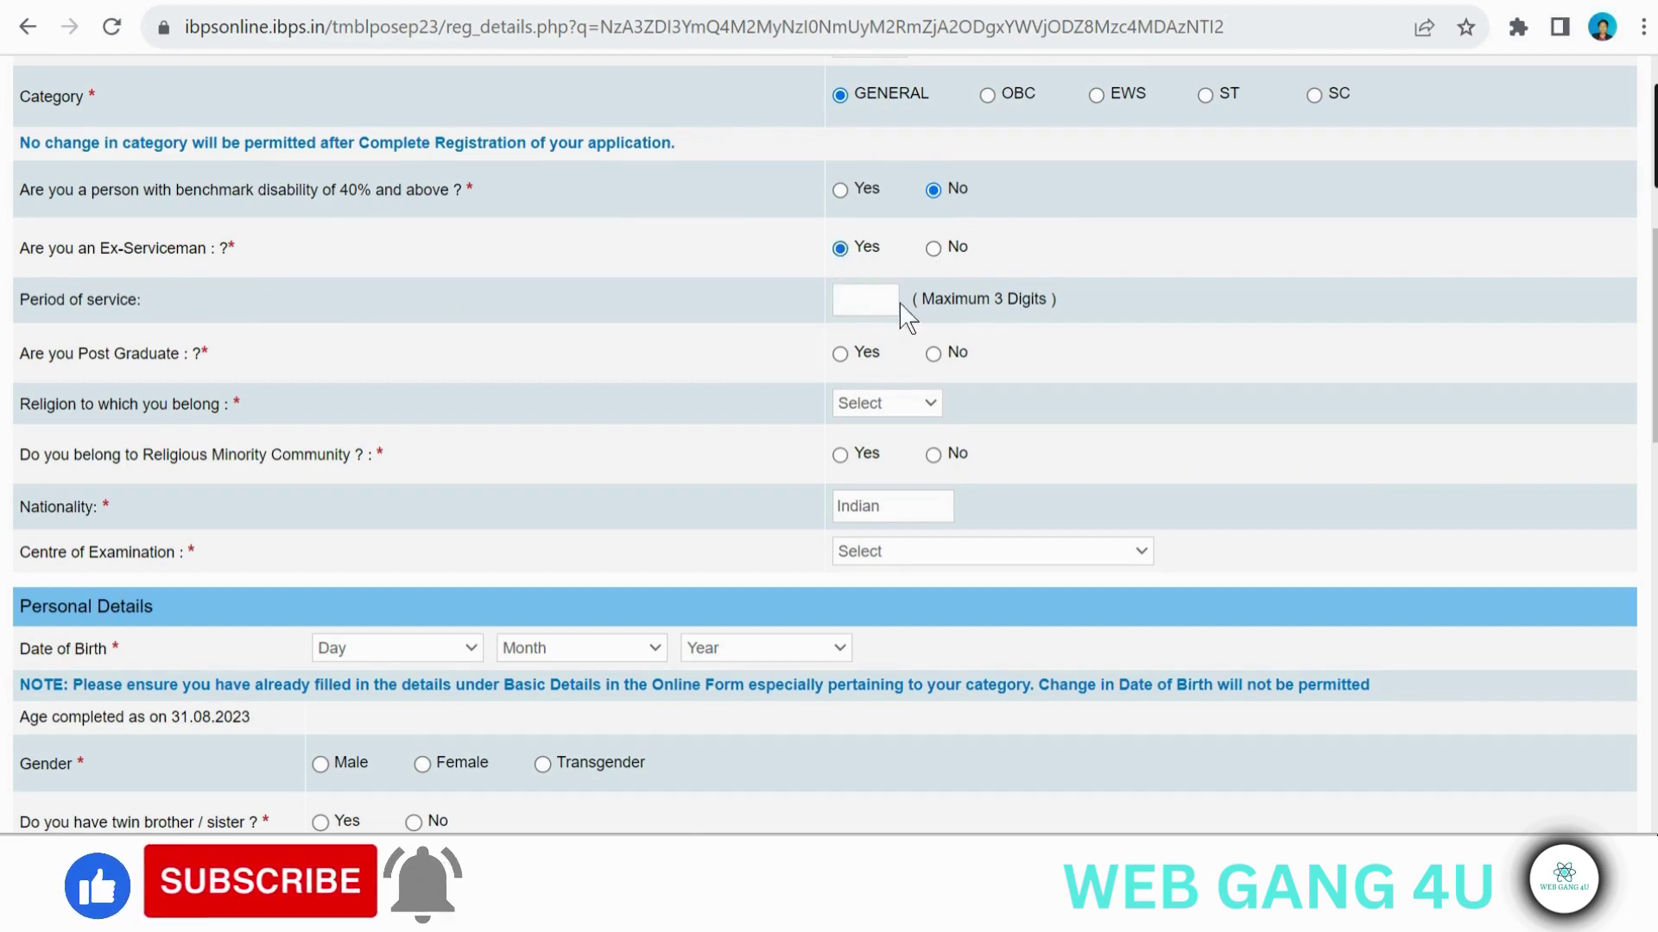
{"action": "left_click", "coordinate": [933, 249]}
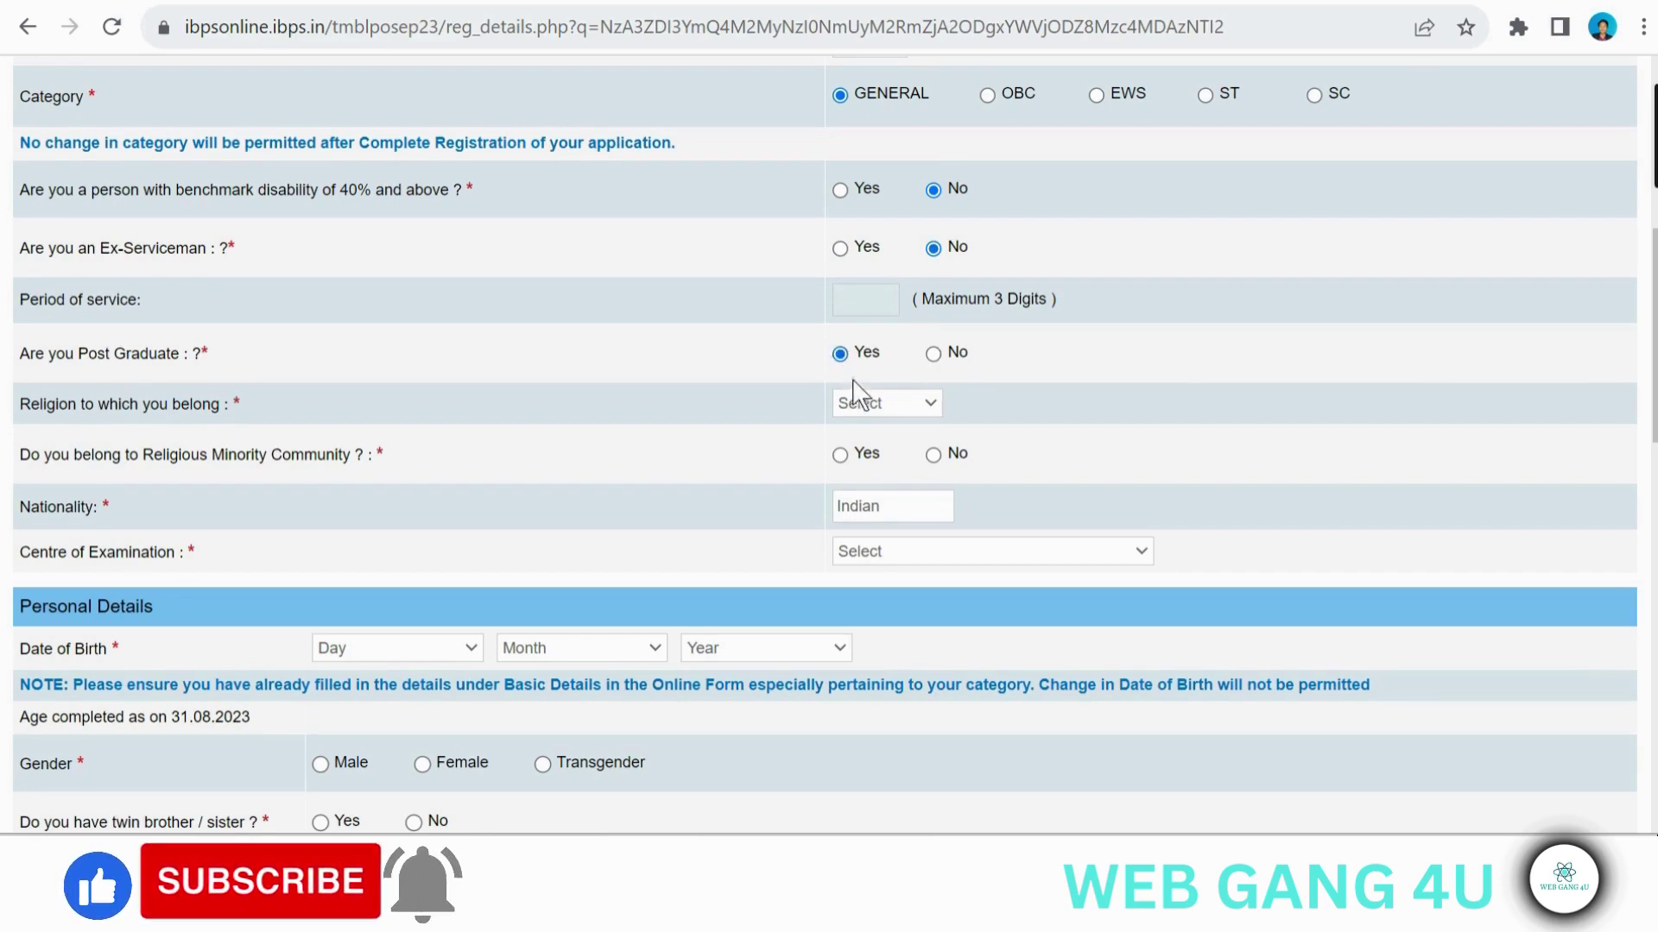
{"action": "left_click", "coordinate": [933, 354]}
Step: Set the religion to Hindu, answer No to religious minority community, and choose New Delhi / Delhi NCR as the examination centre
{"action": "left_click", "coordinate": [911, 418]}
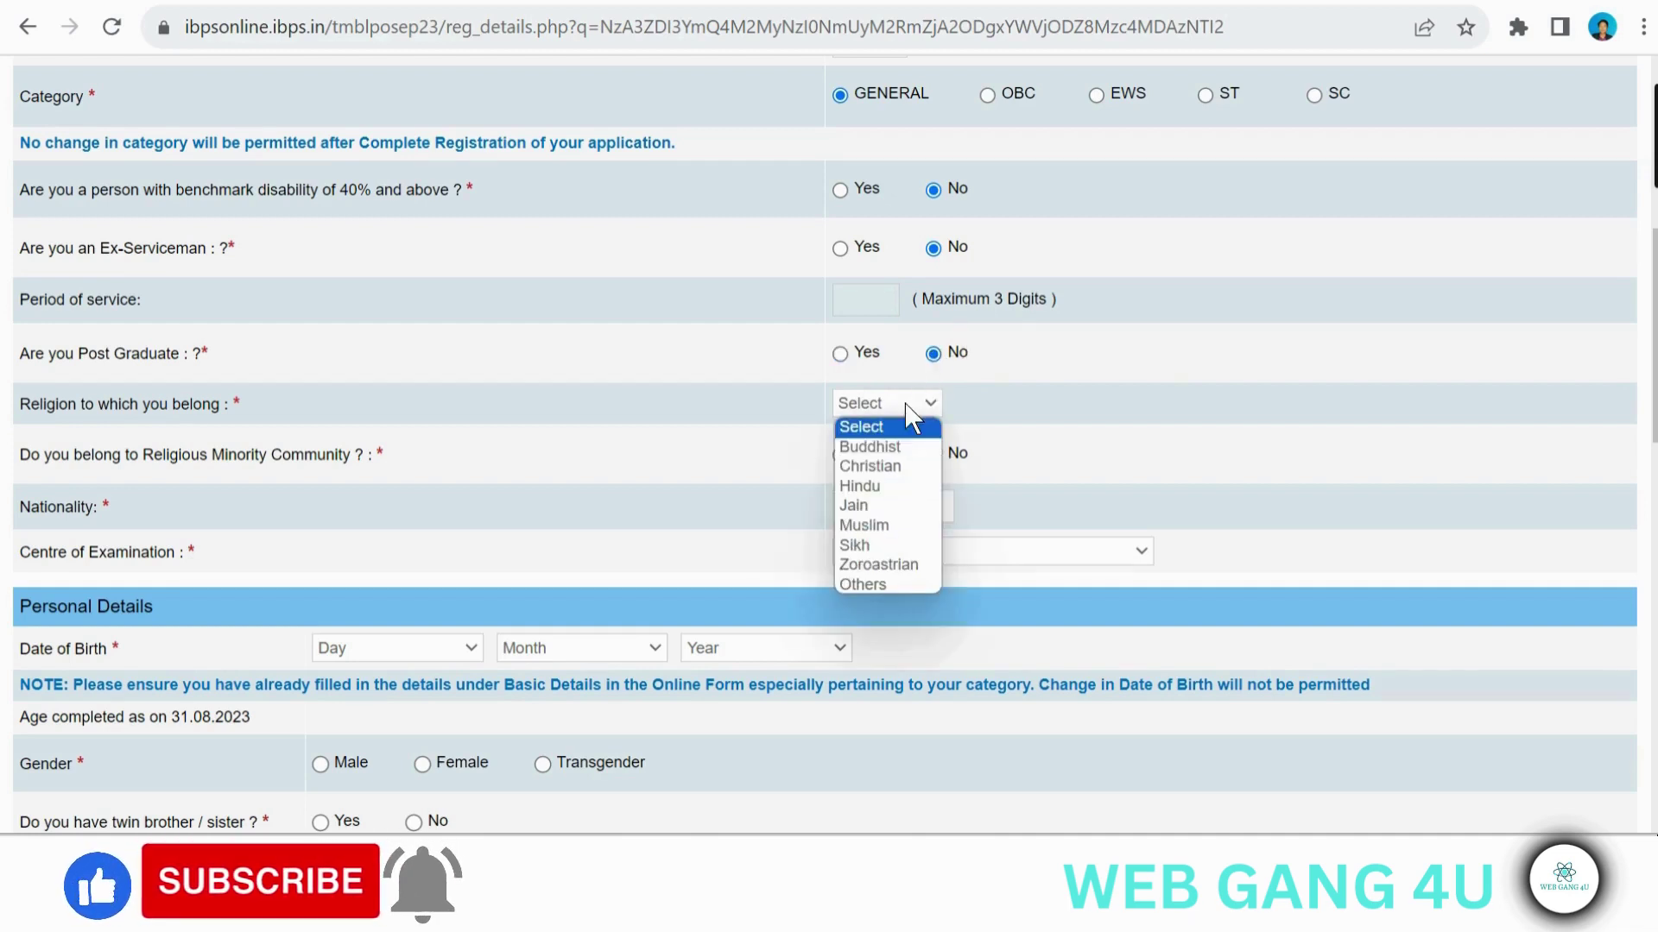
{"action": "left_click", "coordinate": [870, 486]}
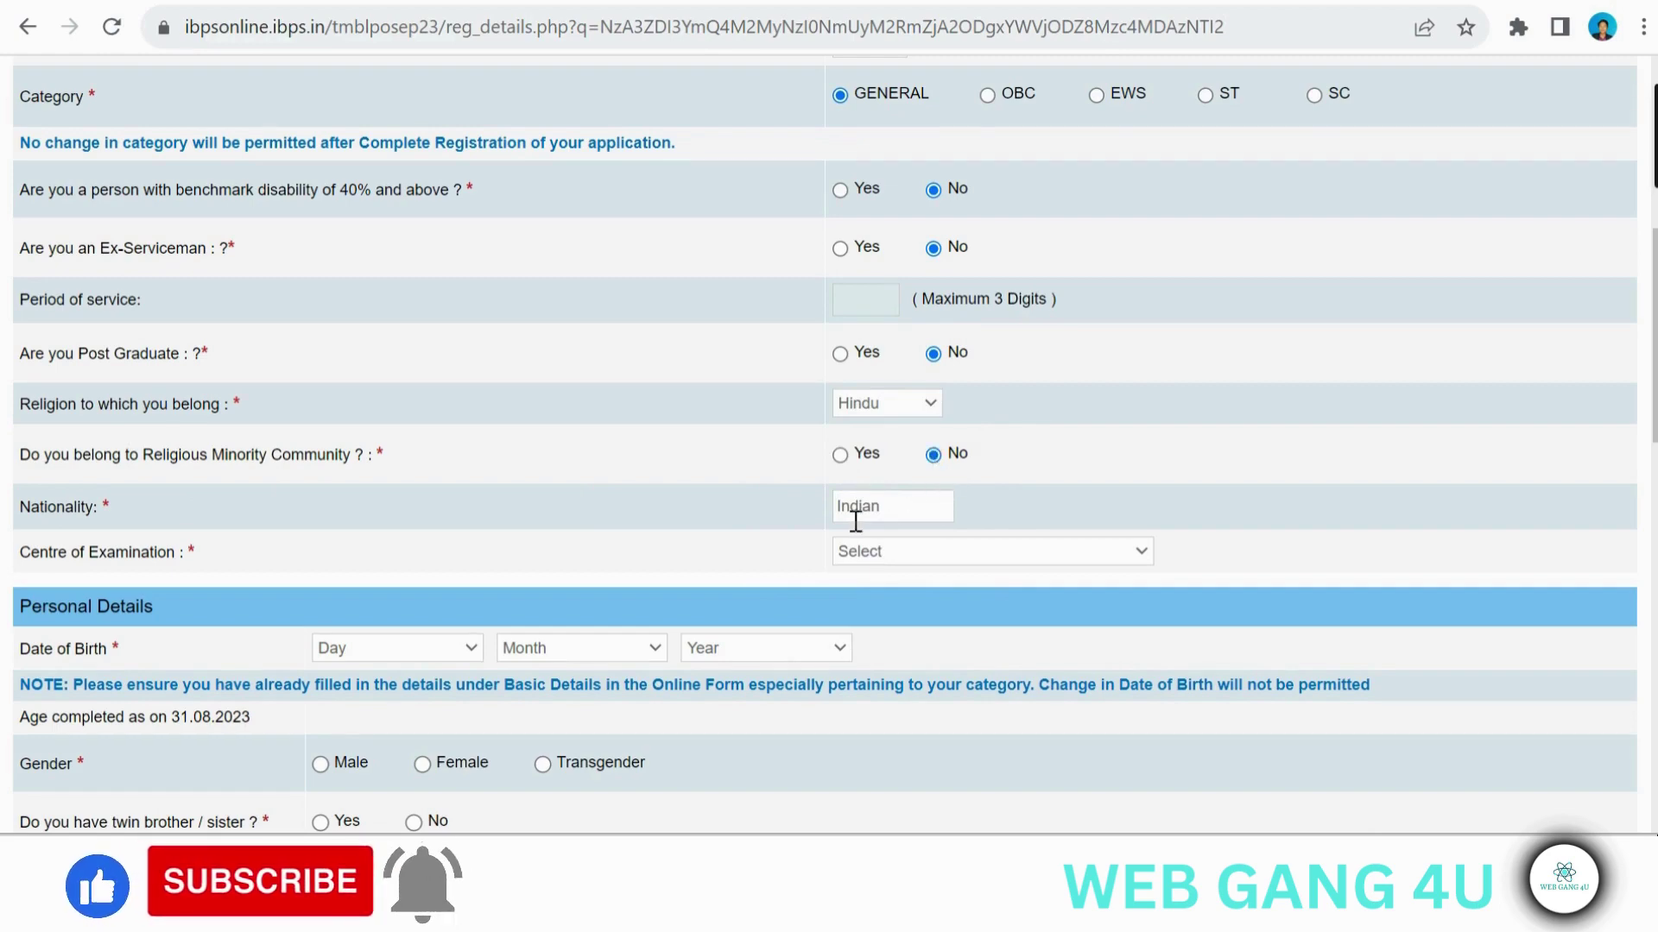
{"action": "left_click", "coordinate": [888, 552]}
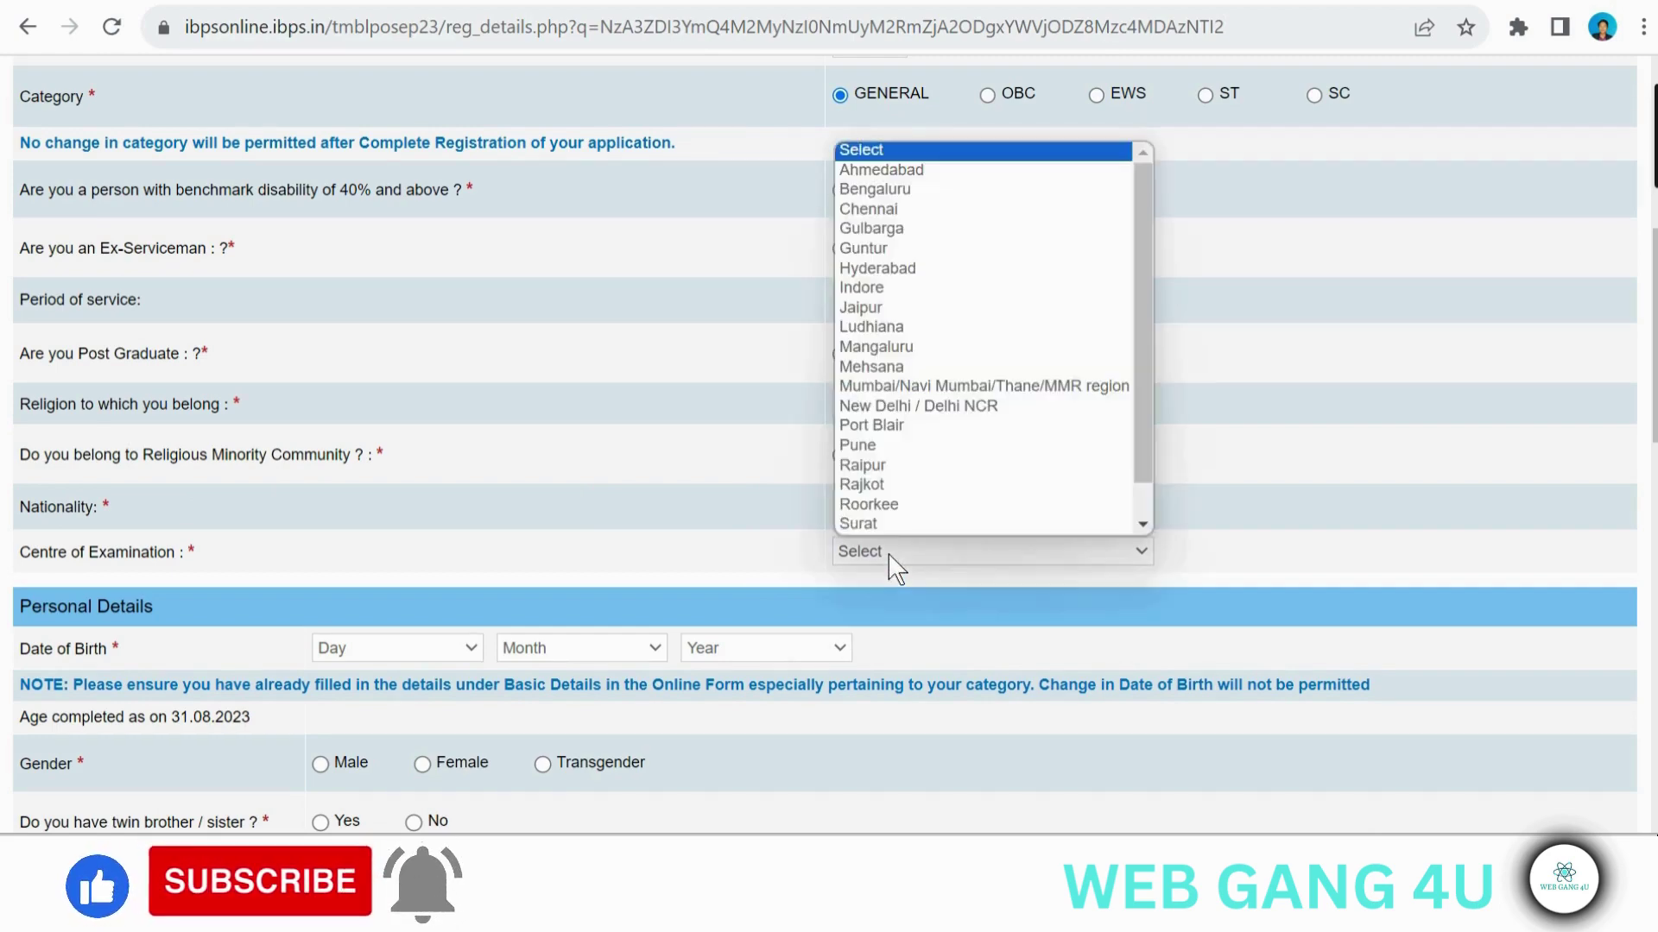
{"action": "left_click", "coordinate": [882, 405]}
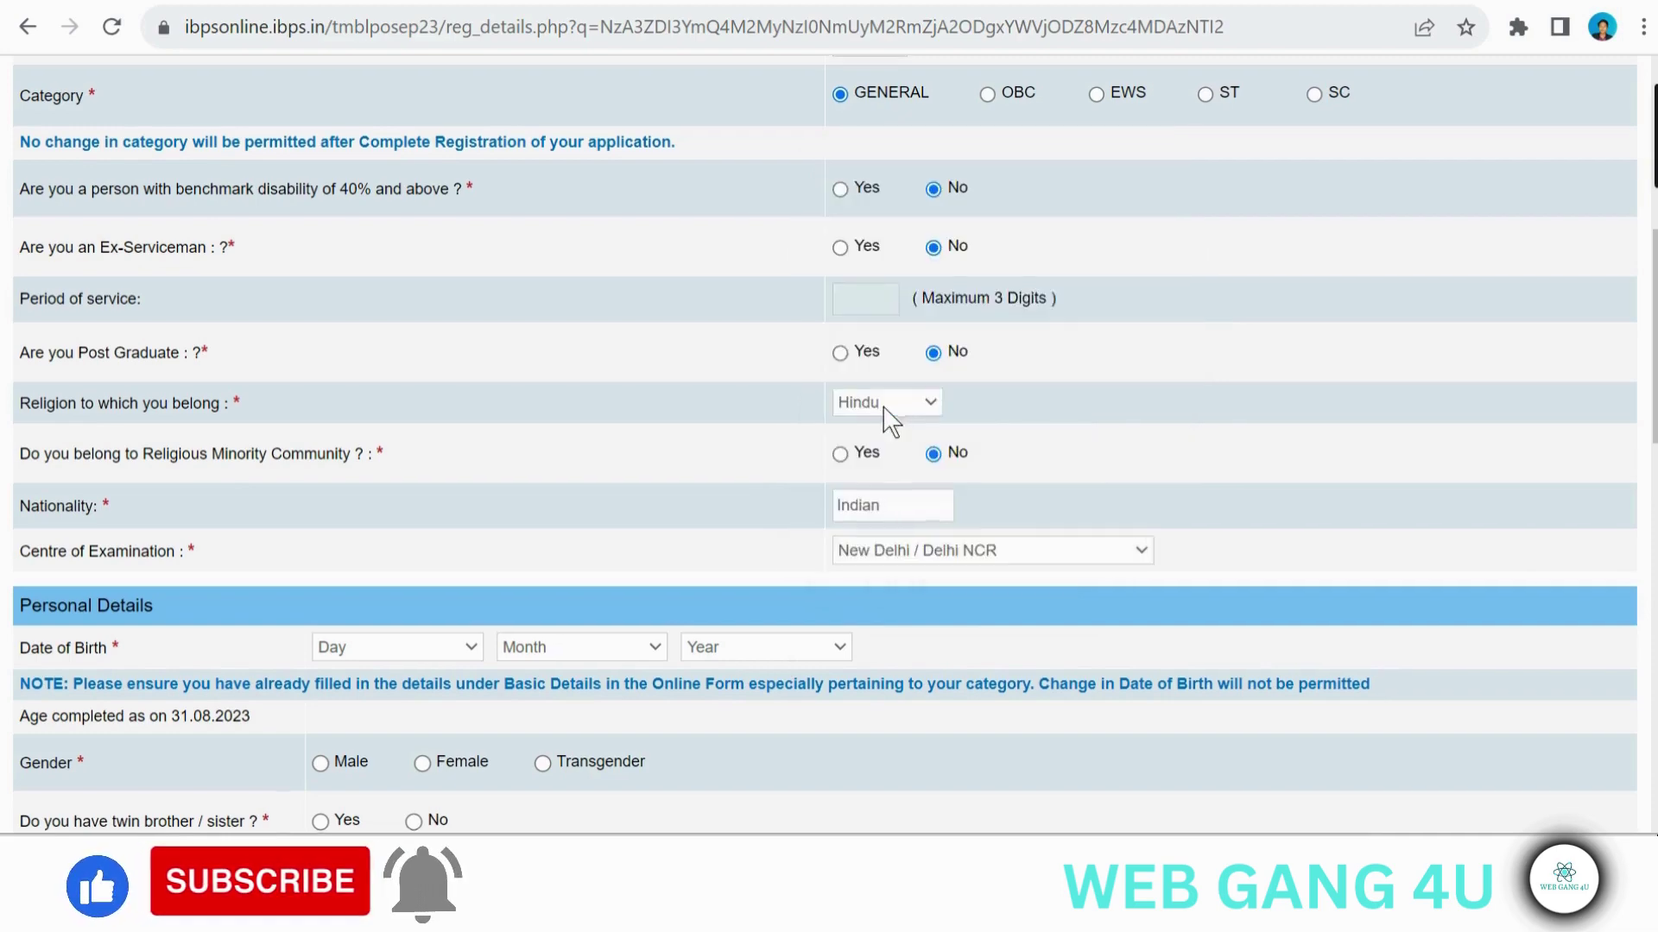
Step: Fill in the day, month and year of the candidate's date of birth in the personal details
{"action": "scroll", "coordinate": [890, 421], "scroll_direction": "down", "scroll_amount": 4}
{"action": "scroll", "coordinate": [889, 421], "scroll_direction": "down", "scroll_amount": 2}
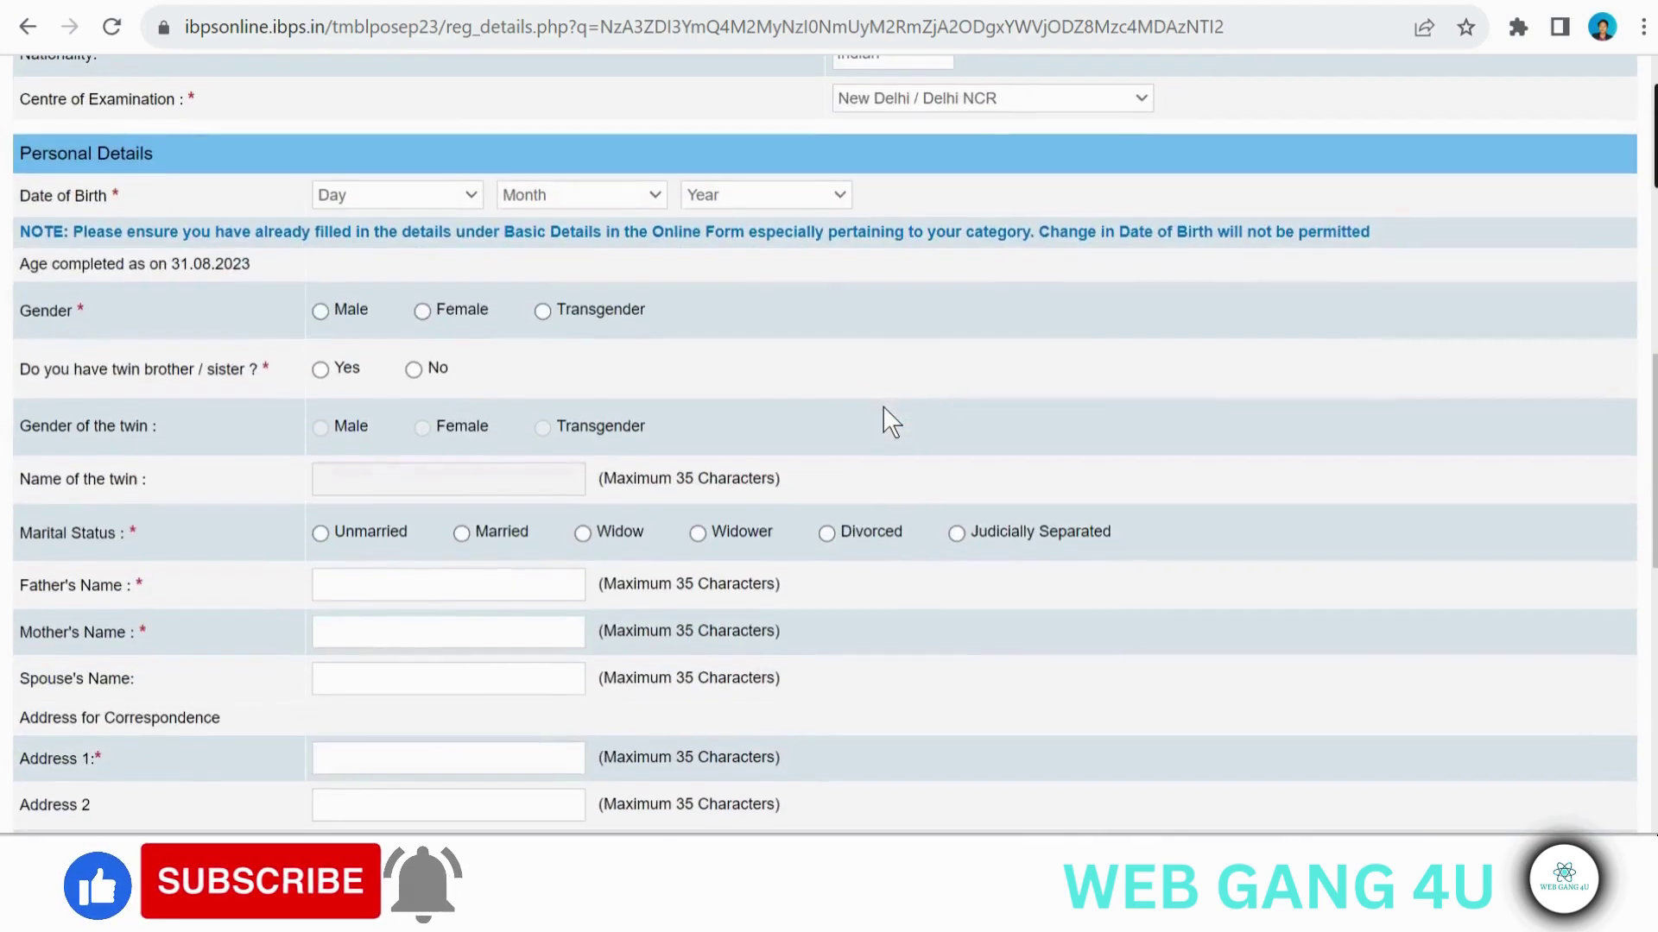
{"action": "left_click", "coordinate": [436, 197]}
{"action": "left_click", "coordinate": [391, 316]}
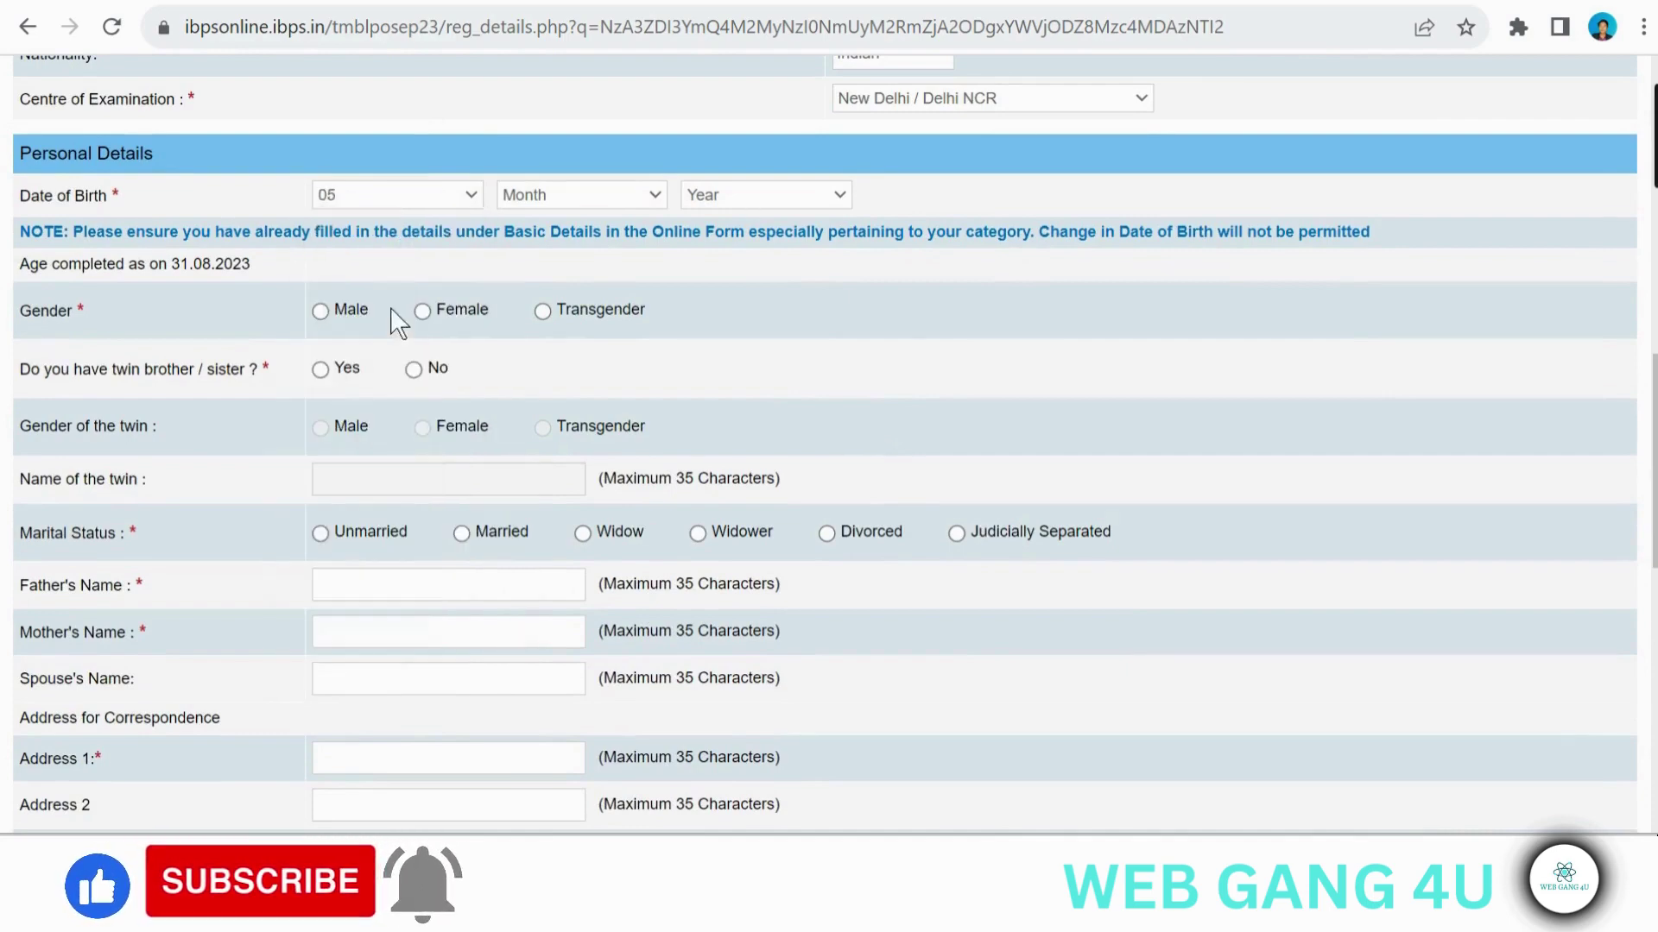
{"action": "left_click", "coordinate": [555, 200]}
{"action": "left_click", "coordinate": [530, 376]}
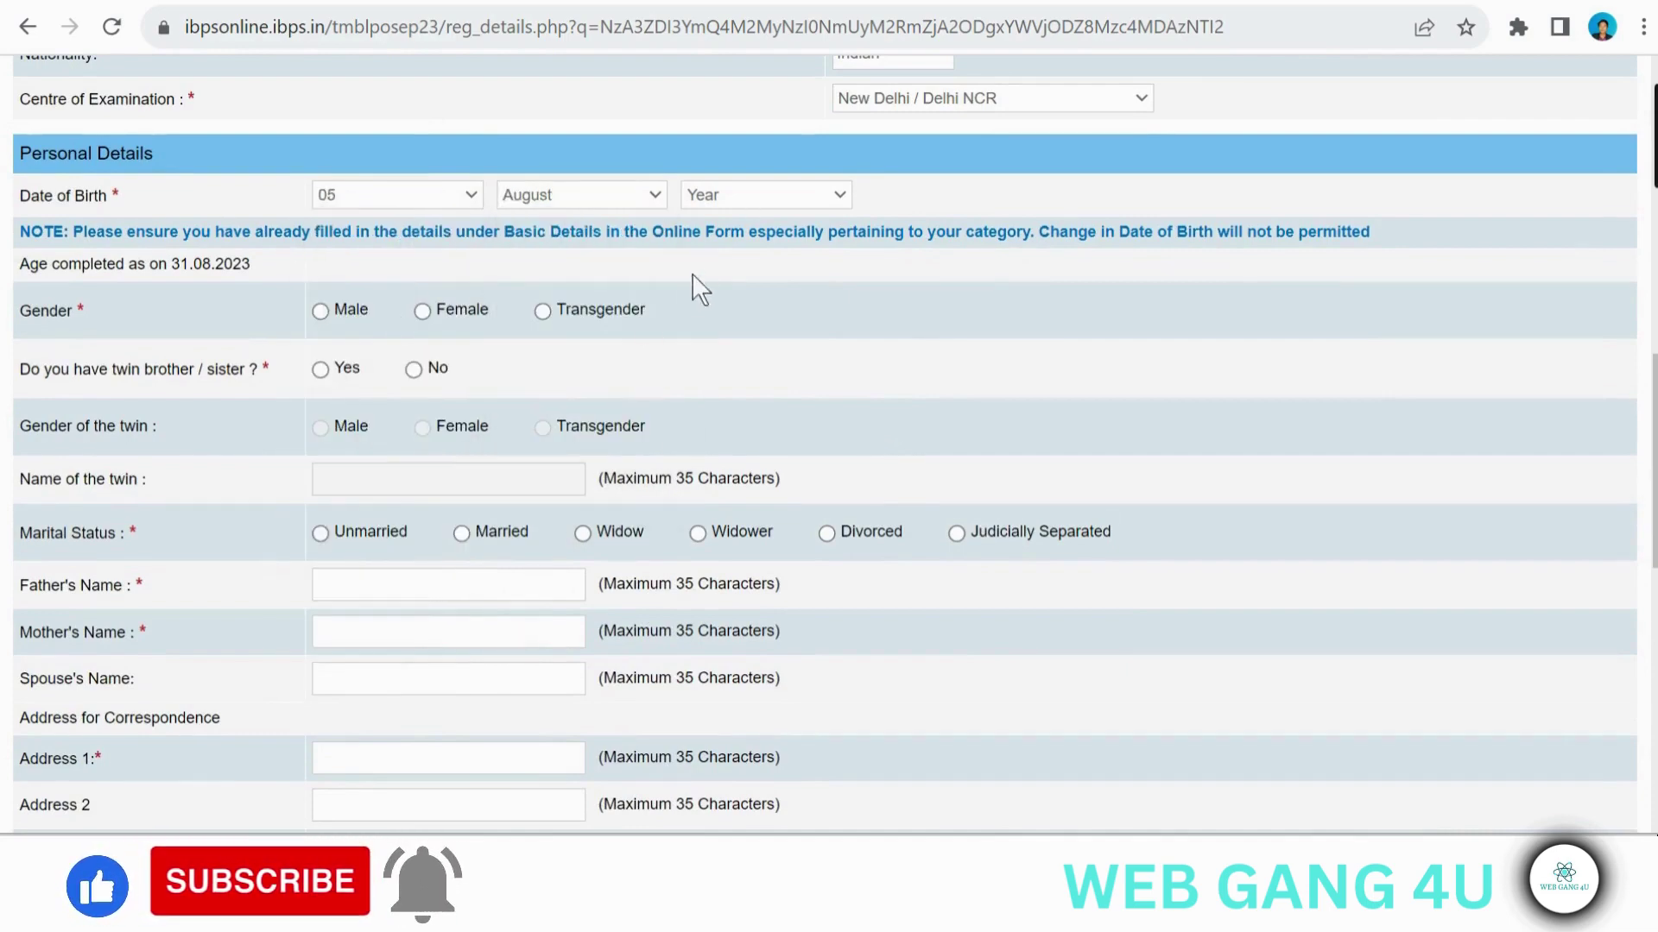
{"action": "left_click", "coordinate": [706, 193]}
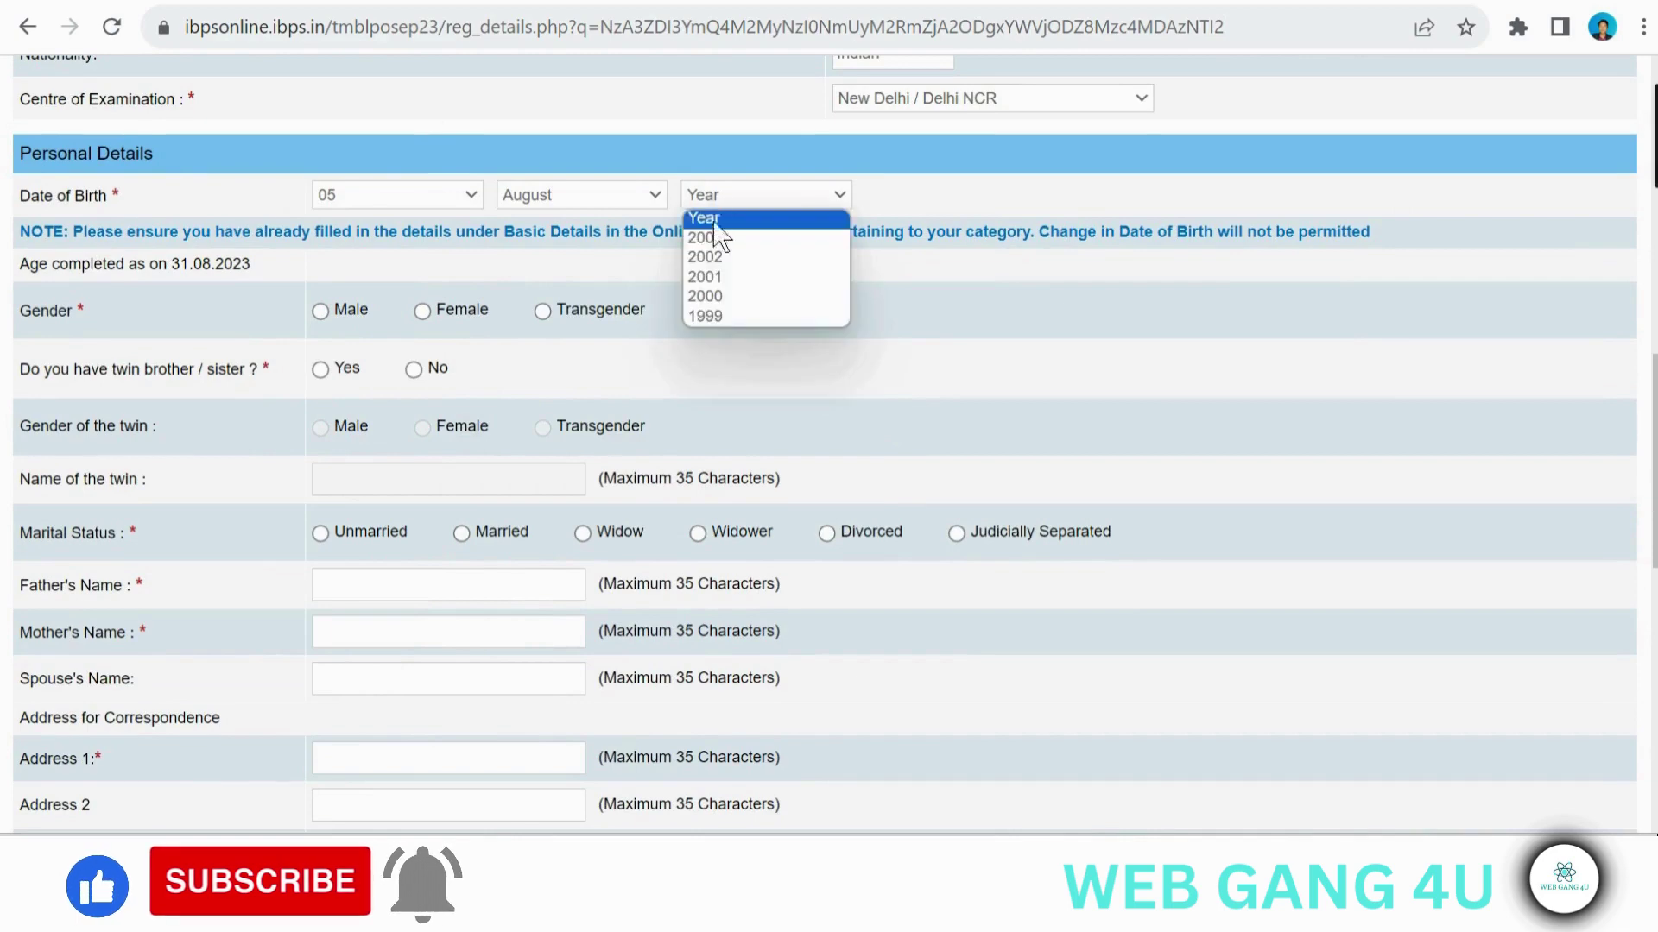
{"action": "left_click", "coordinate": [705, 296]}
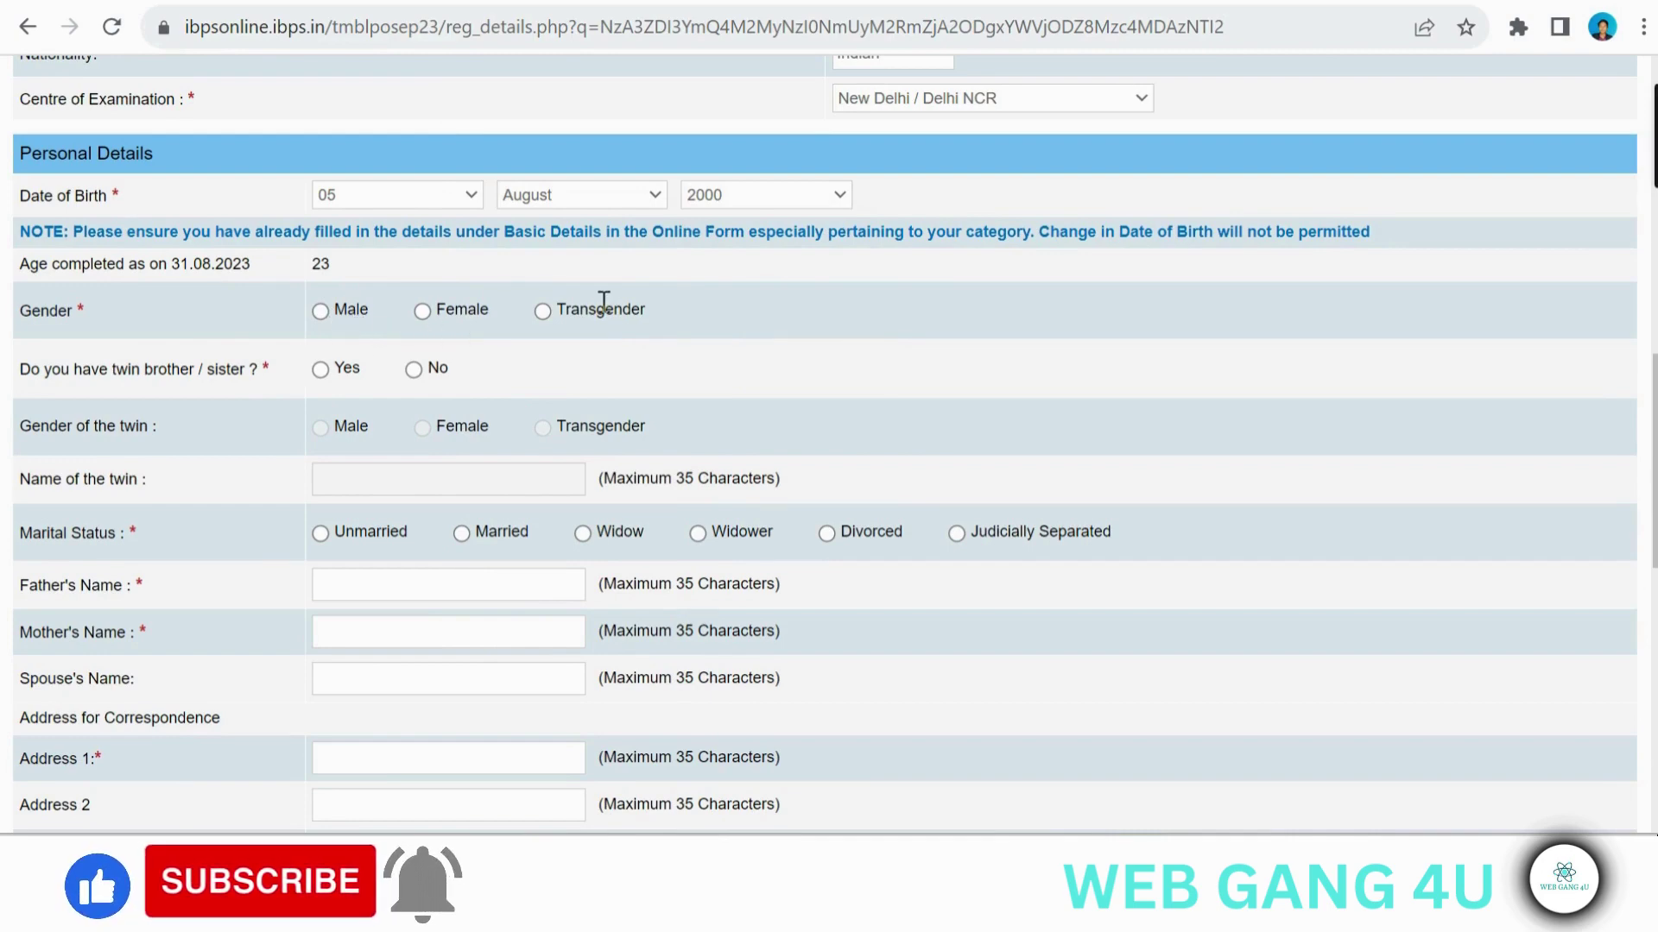
Step: Set the gender to Male and answer No to having a twin brother or sister
{"action": "left_click", "coordinate": [319, 311]}
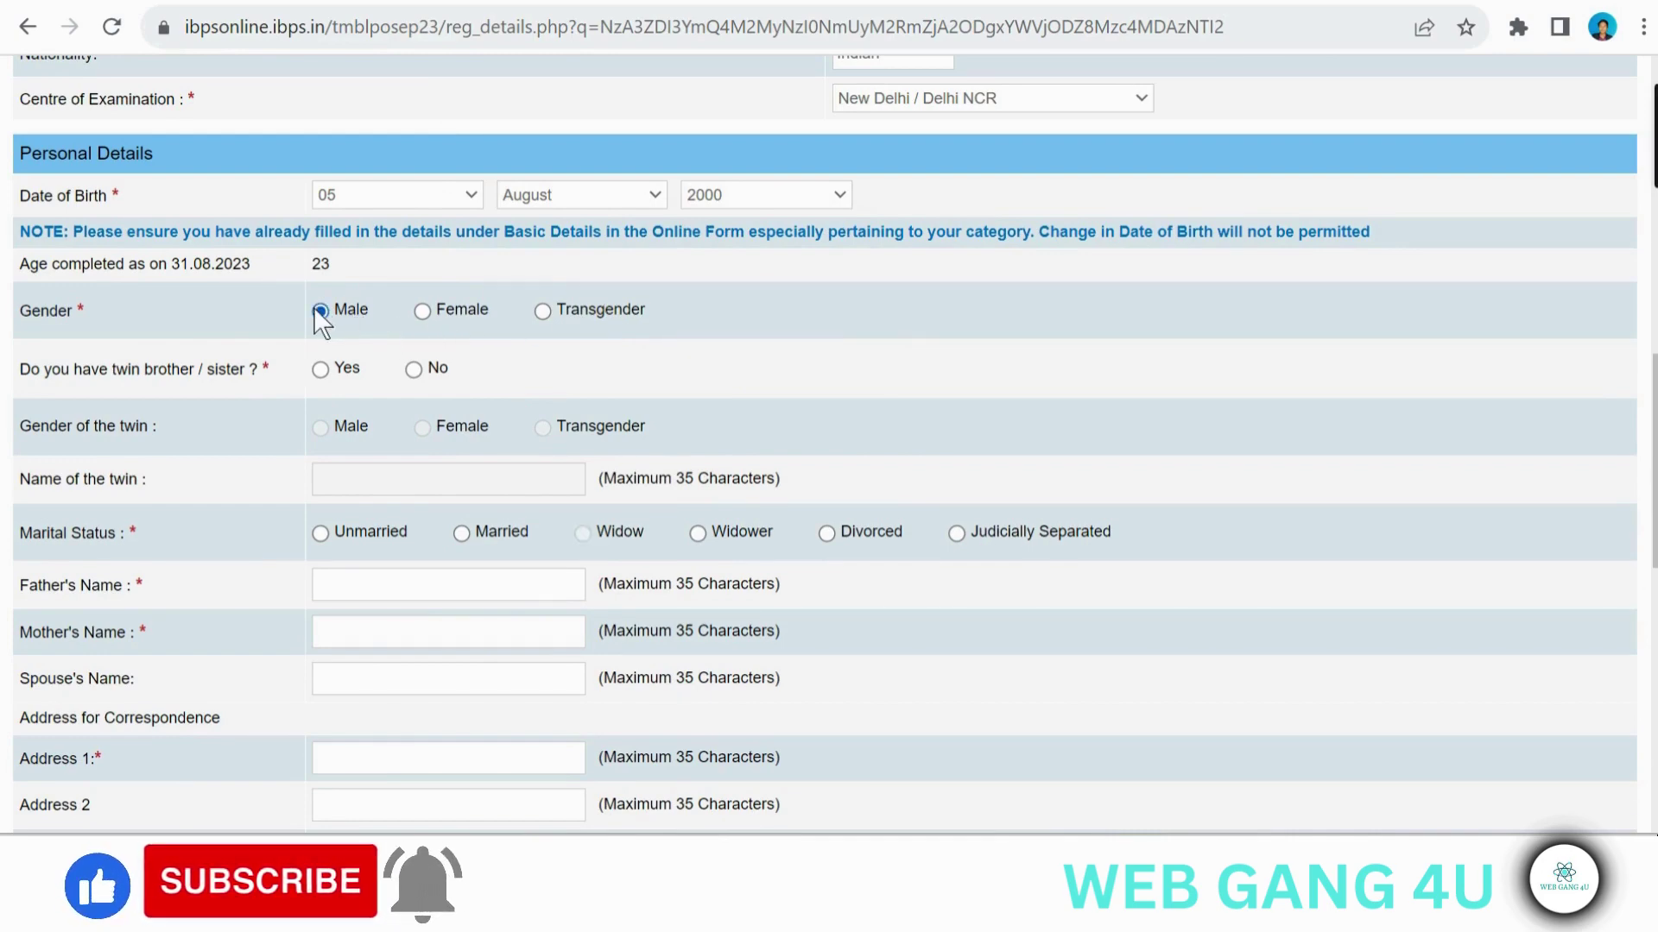
{"action": "scroll", "coordinate": [313, 308], "scroll_direction": "down", "scroll_amount": 2}
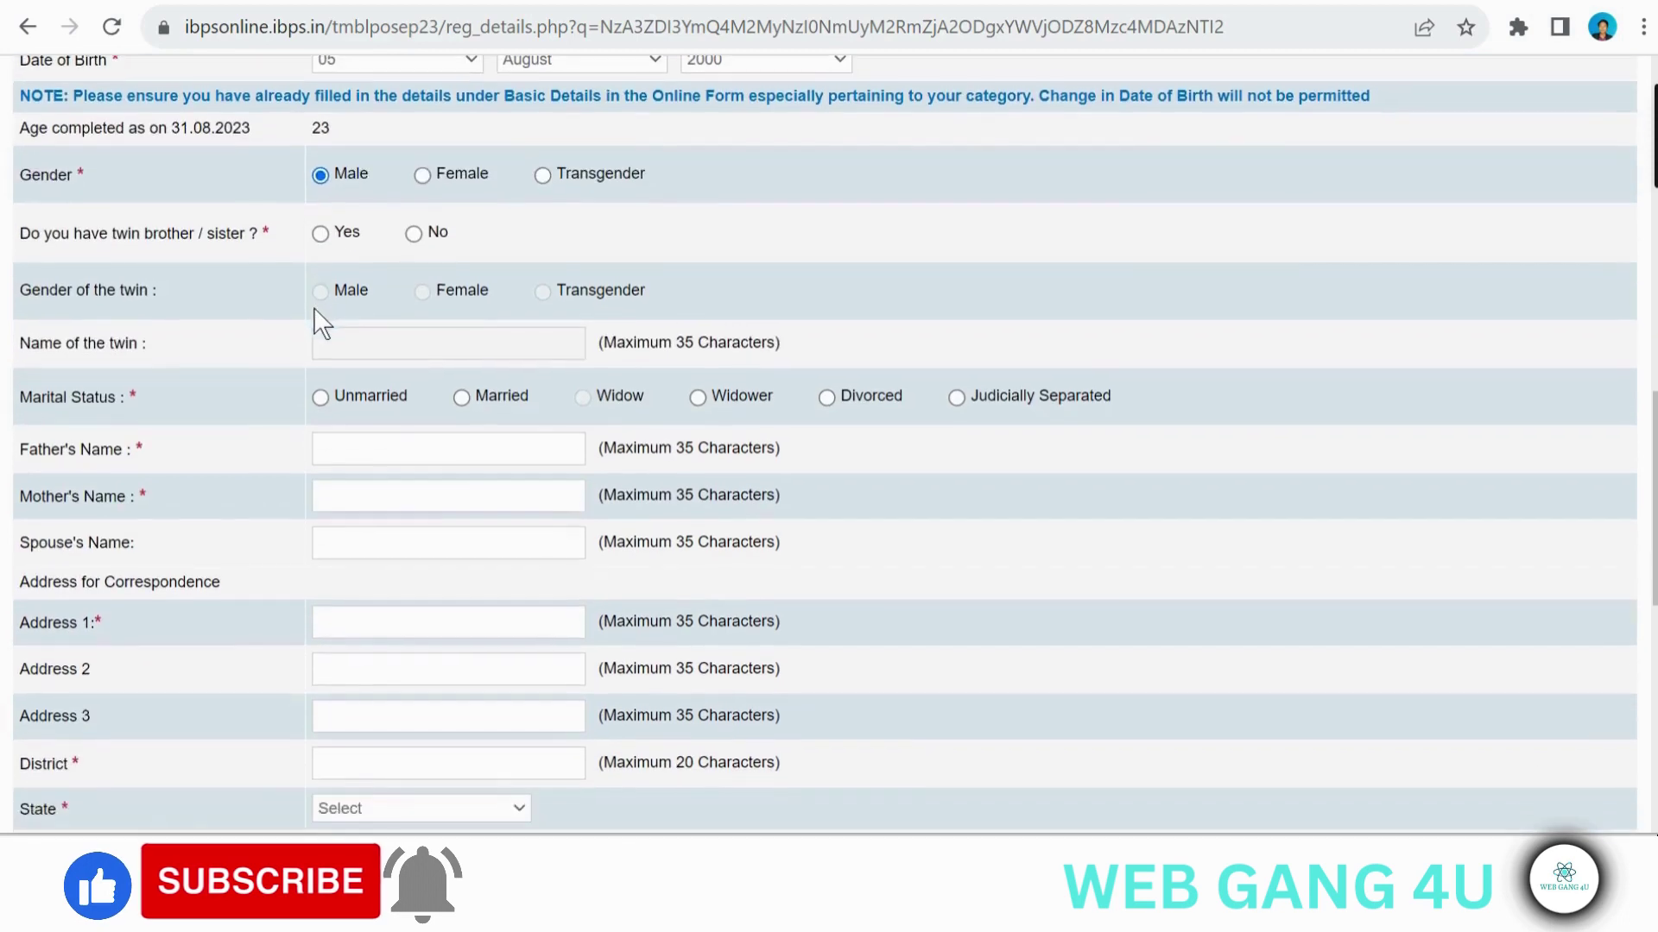
{"action": "left_click", "coordinate": [321, 235]}
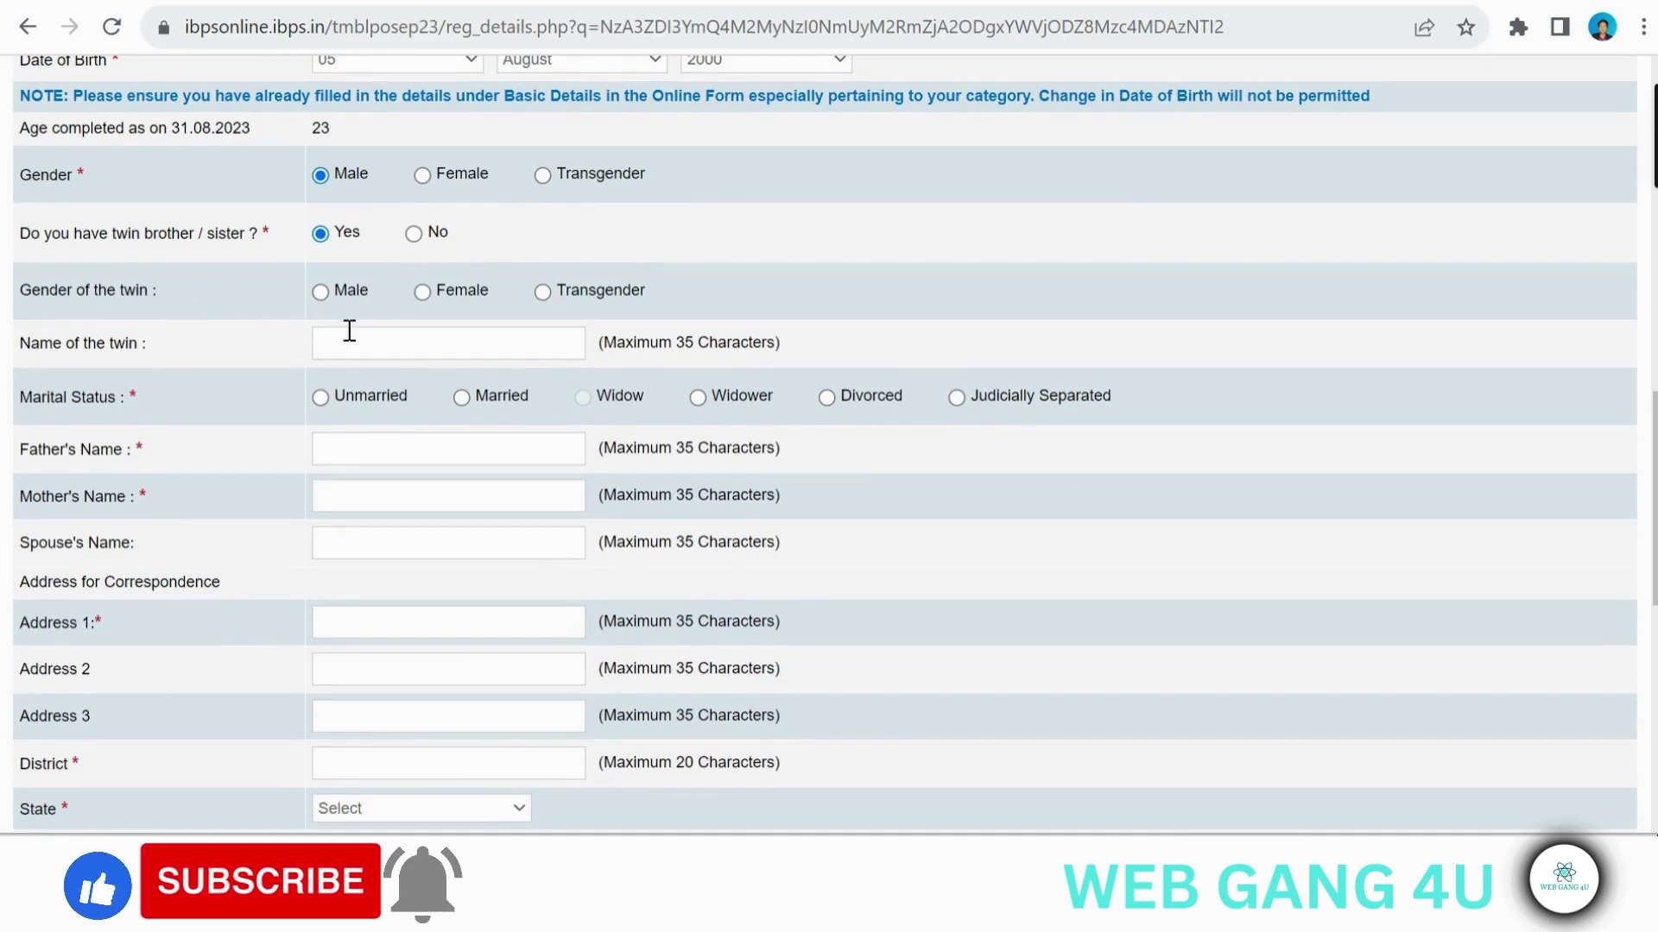
{"action": "left_click", "coordinate": [414, 233]}
Step: Check how the Married option affects the spouse's name field, and set the marital status to Unmarried
{"action": "scroll", "coordinate": [414, 242], "scroll_direction": "down", "scroll_amount": 2}
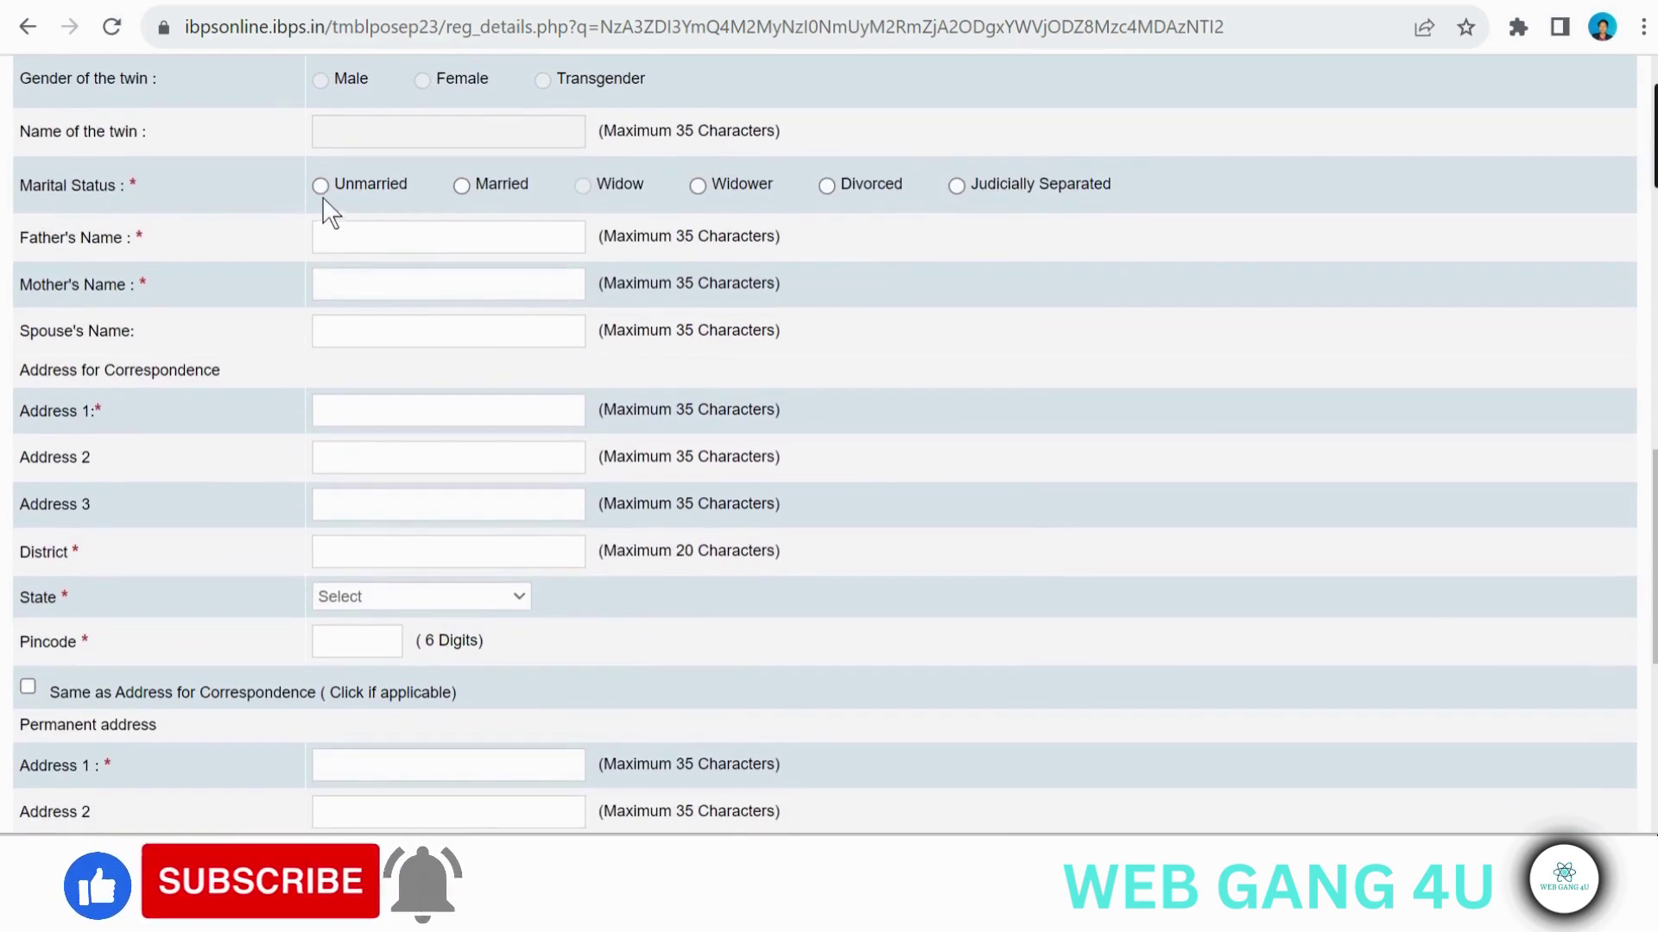
{"action": "left_click", "coordinate": [319, 185]}
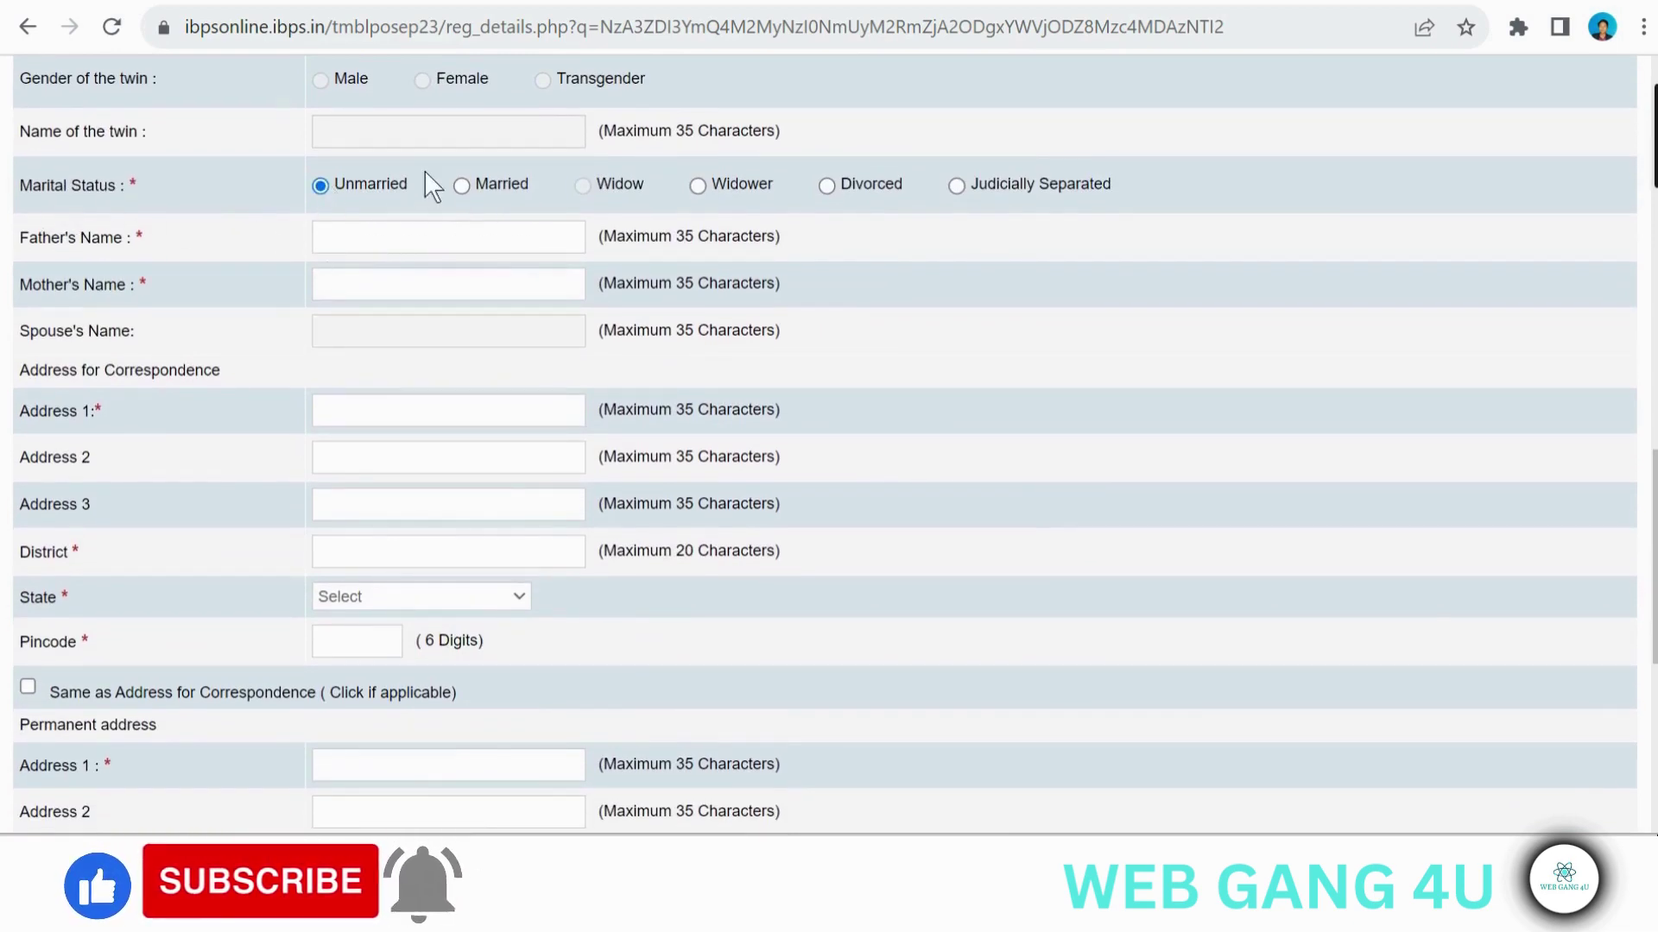
{"action": "left_click", "coordinate": [462, 186]}
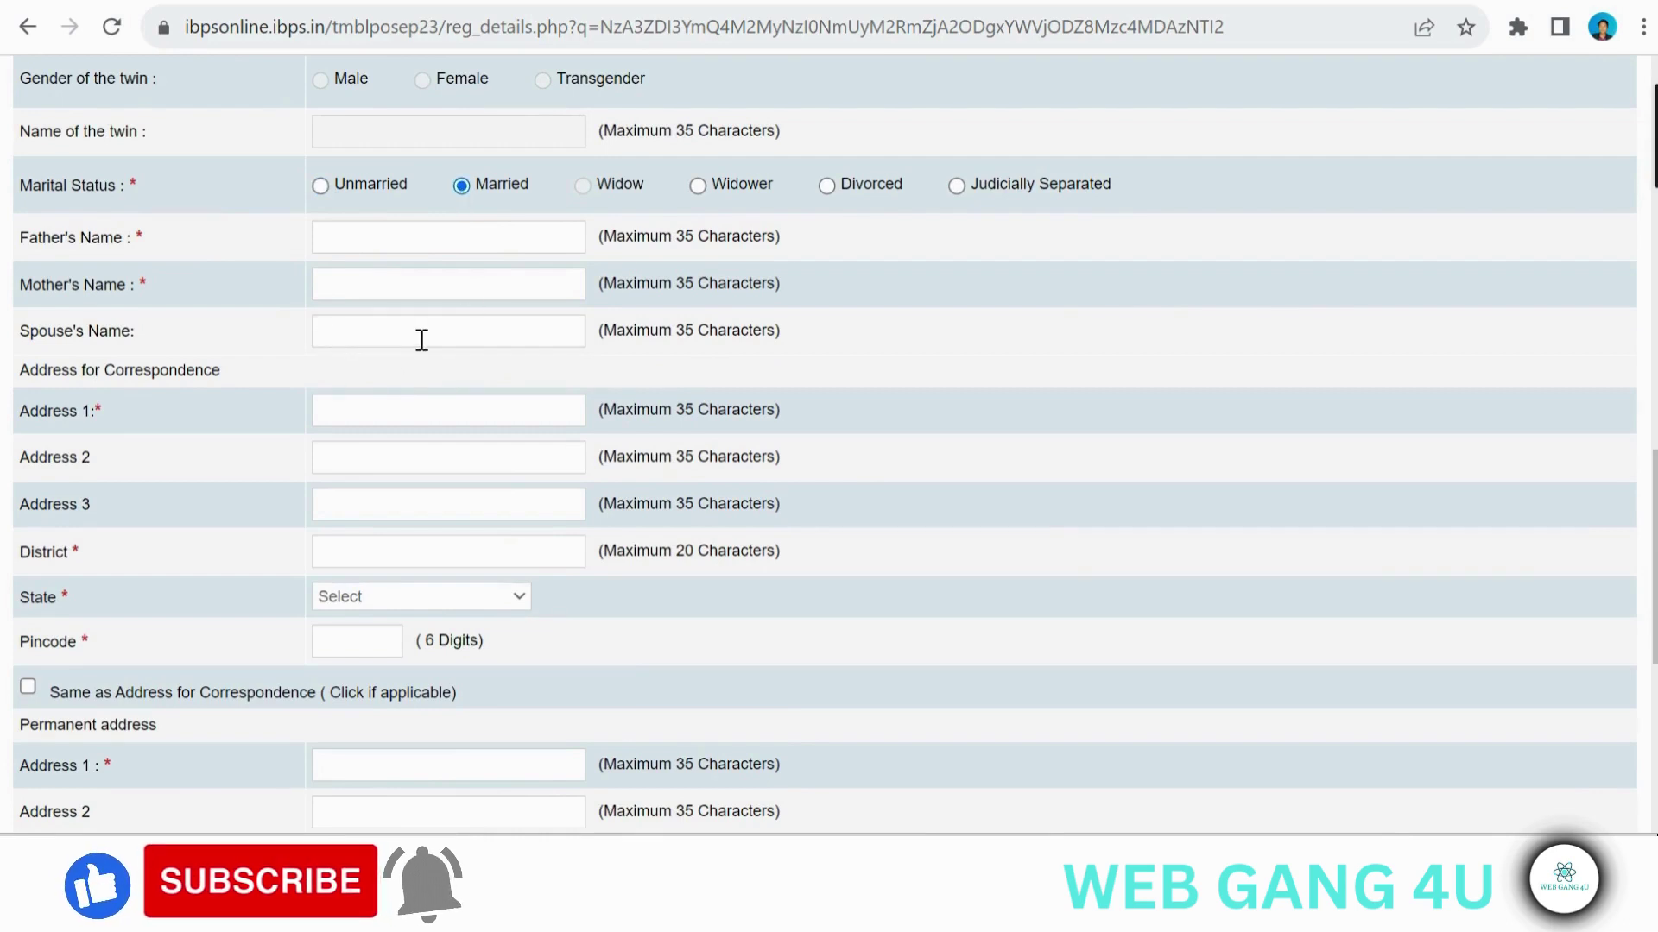
{"action": "left_click", "coordinate": [320, 186]}
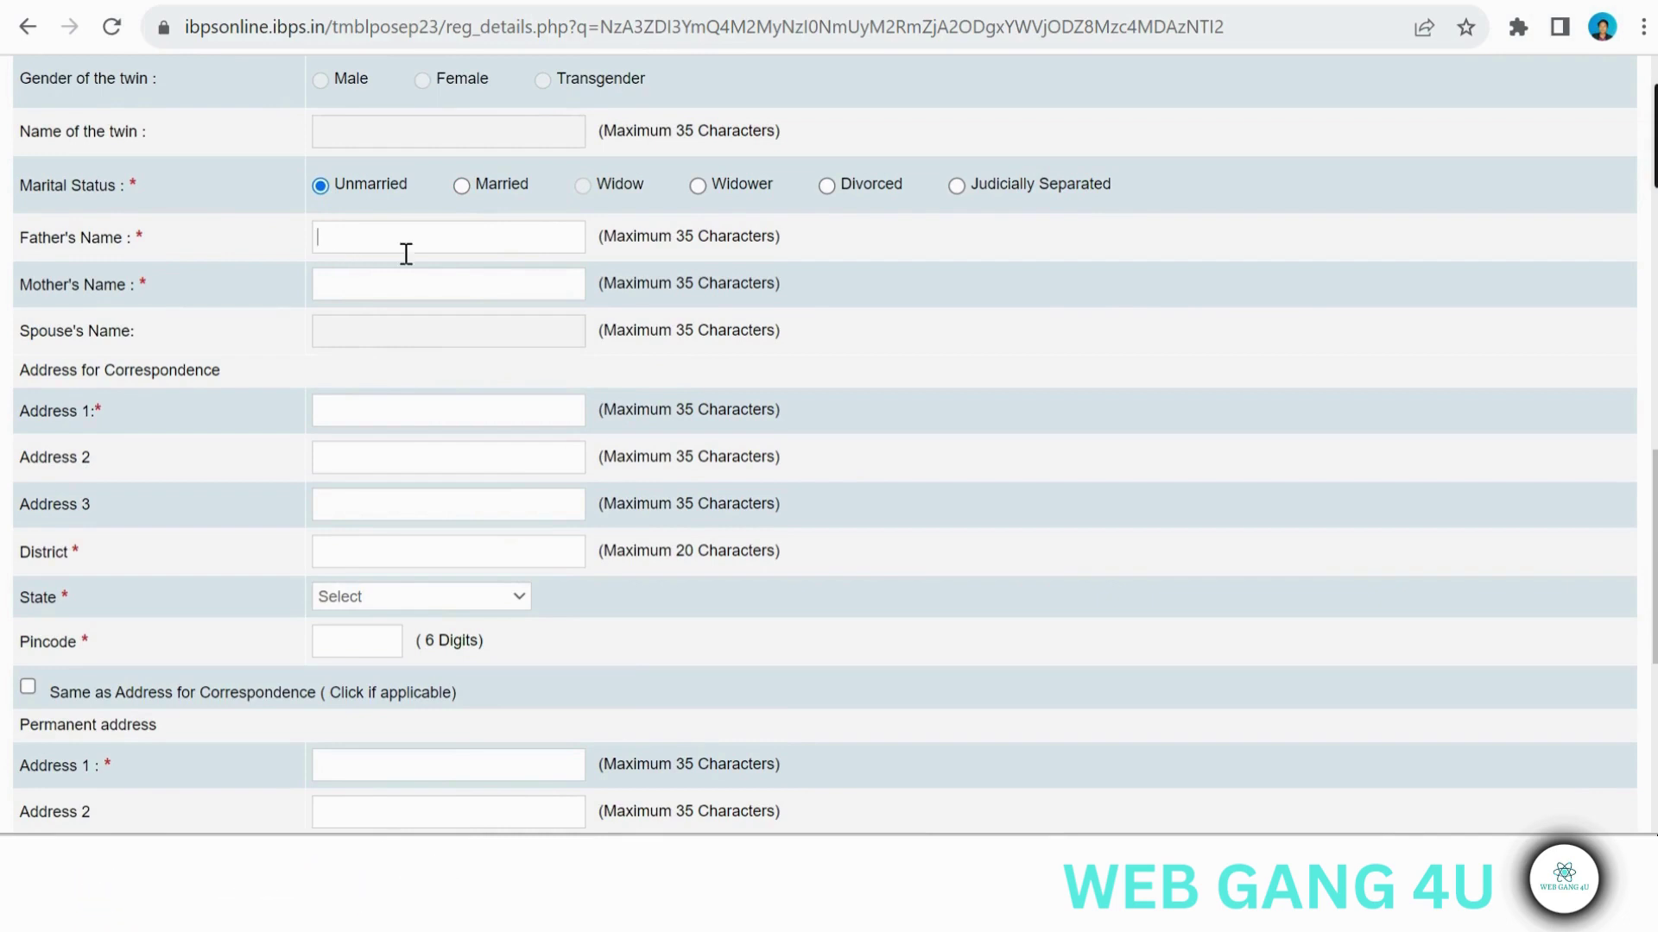
Step: Go through the parents' name and correspondence address fields, and set the correspondence state to DELHI
{"action": "left_click", "coordinate": [380, 282]}
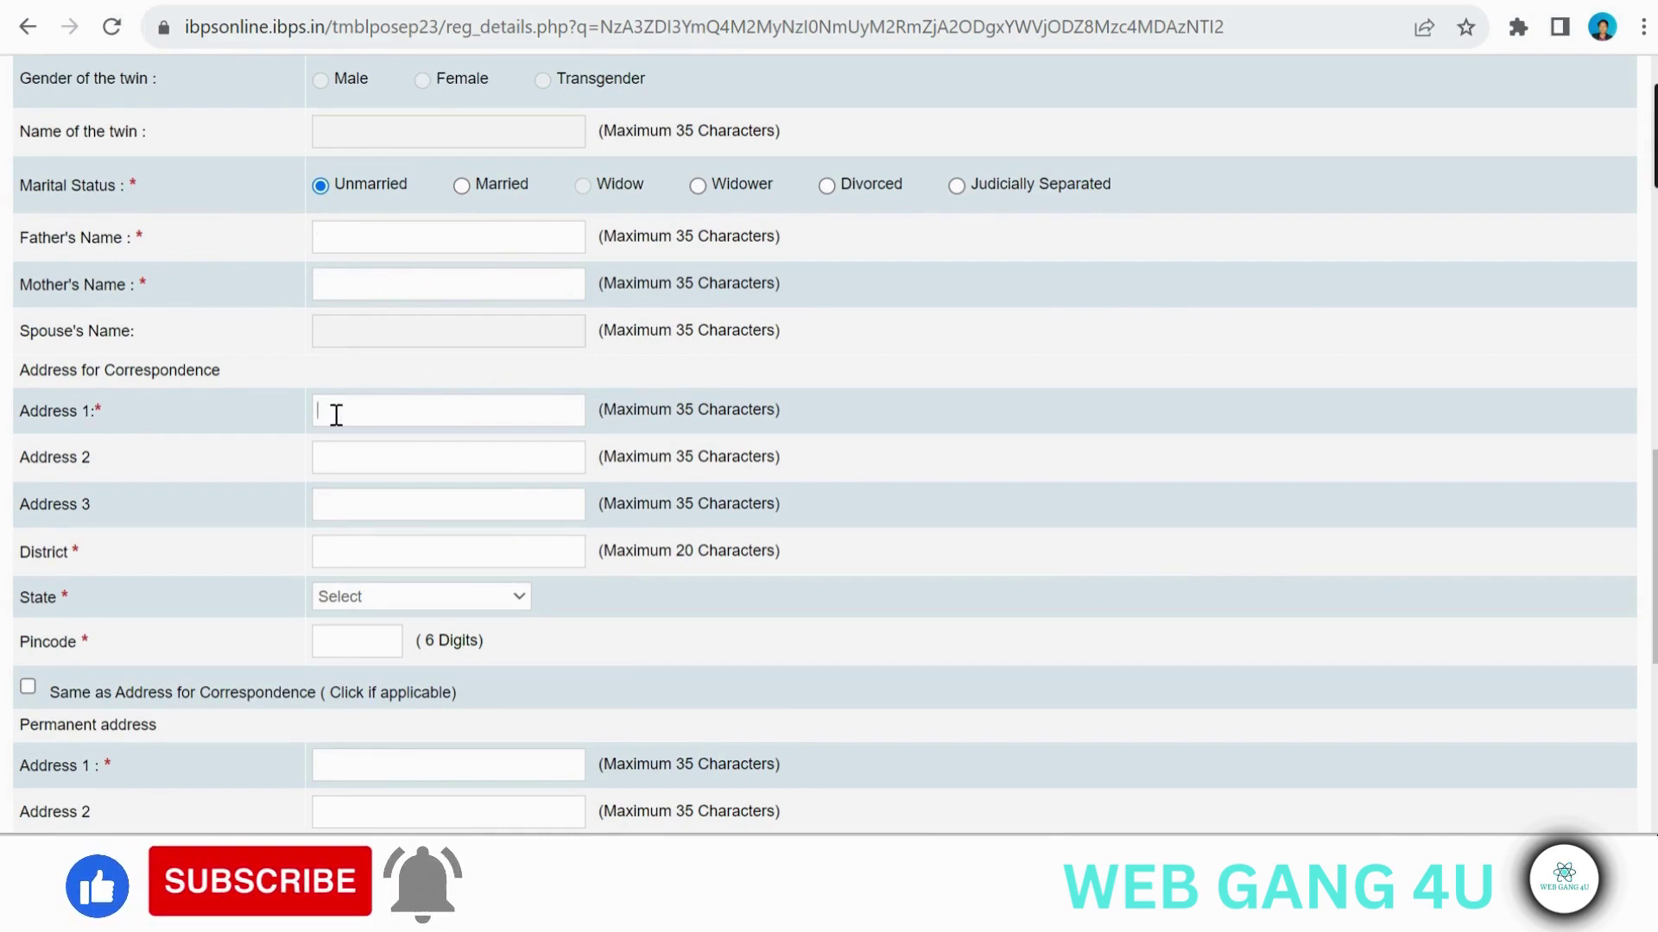
{"action": "left_click", "coordinate": [365, 421]}
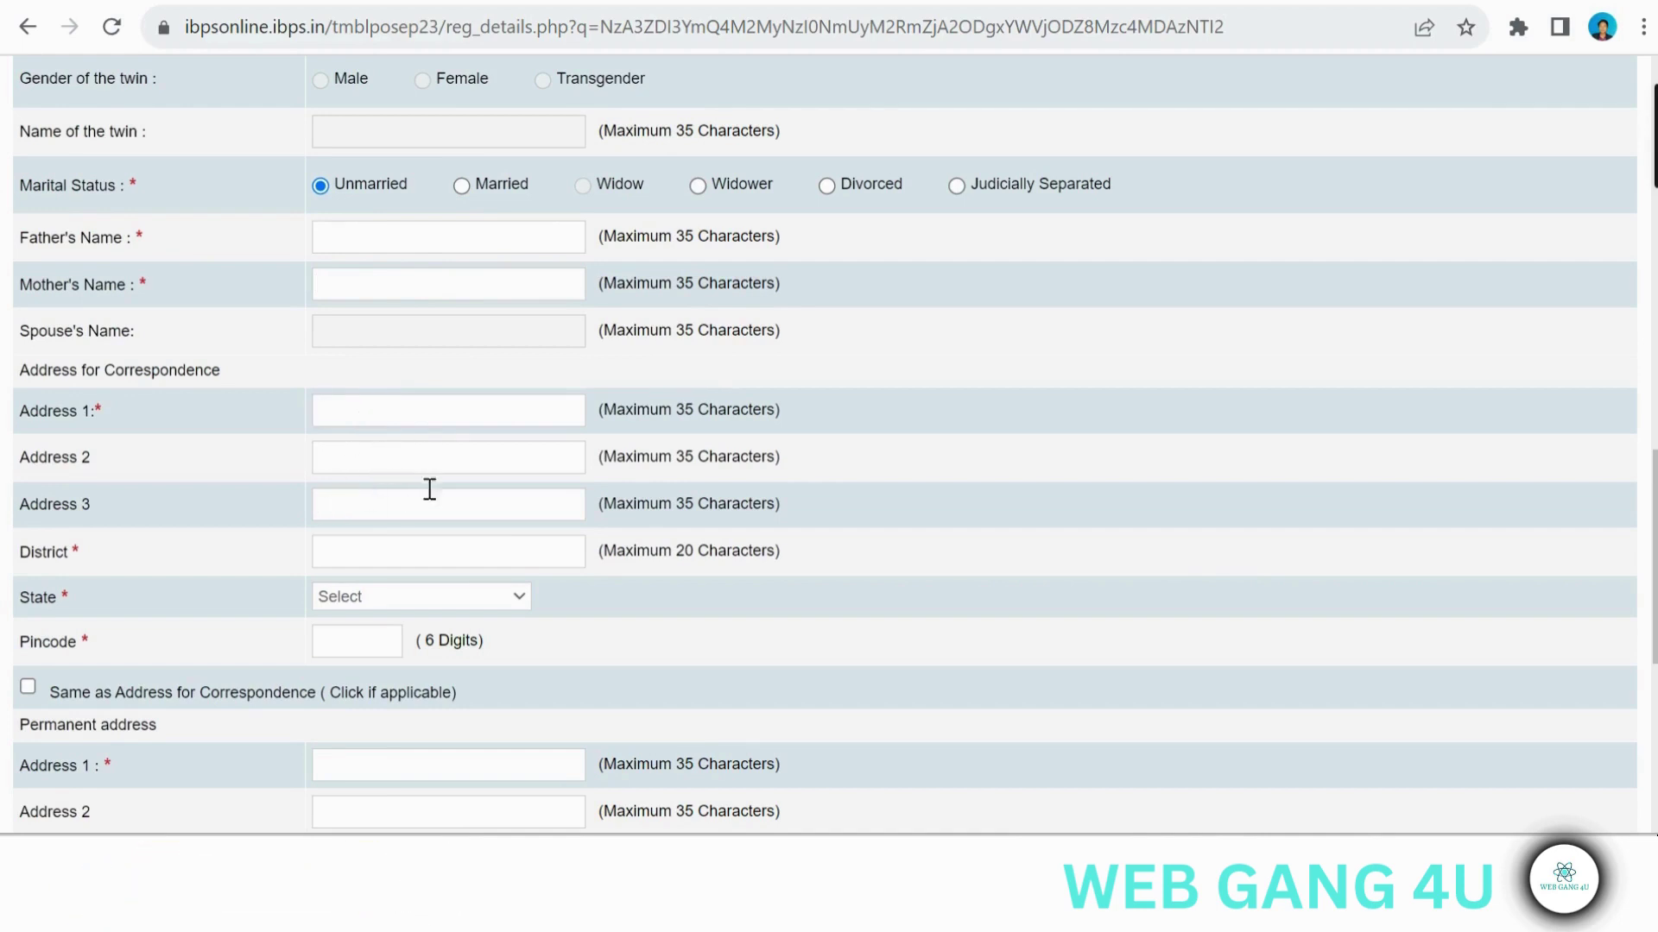
{"action": "left_click", "coordinate": [380, 503]}
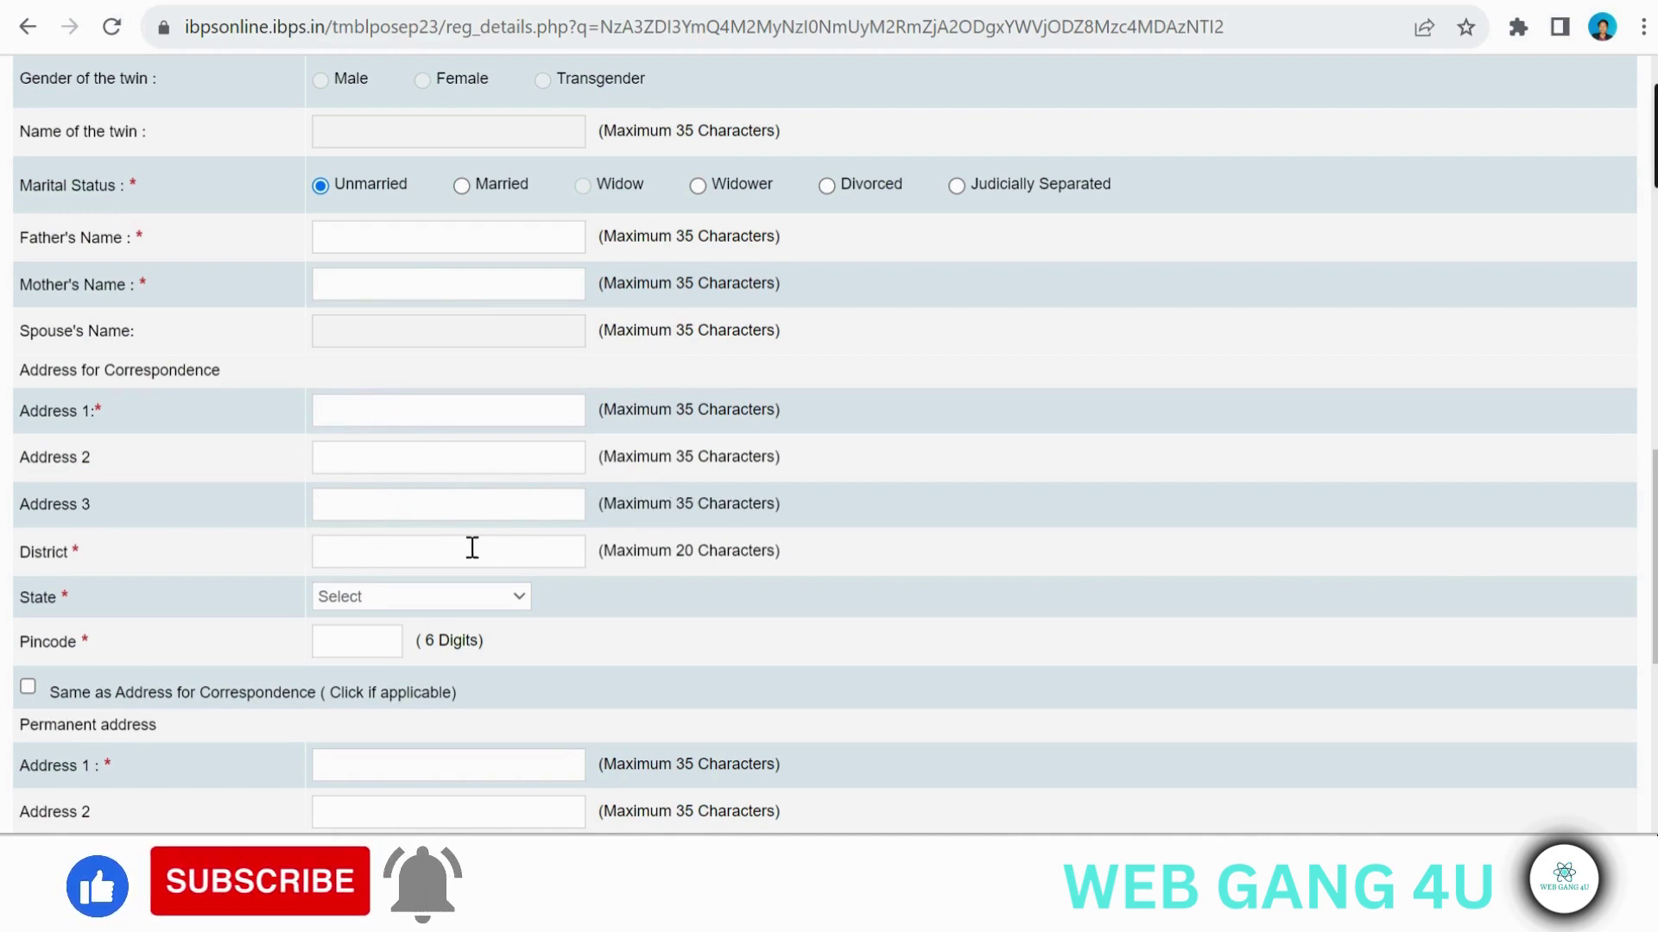
{"action": "left_click", "coordinate": [434, 594]}
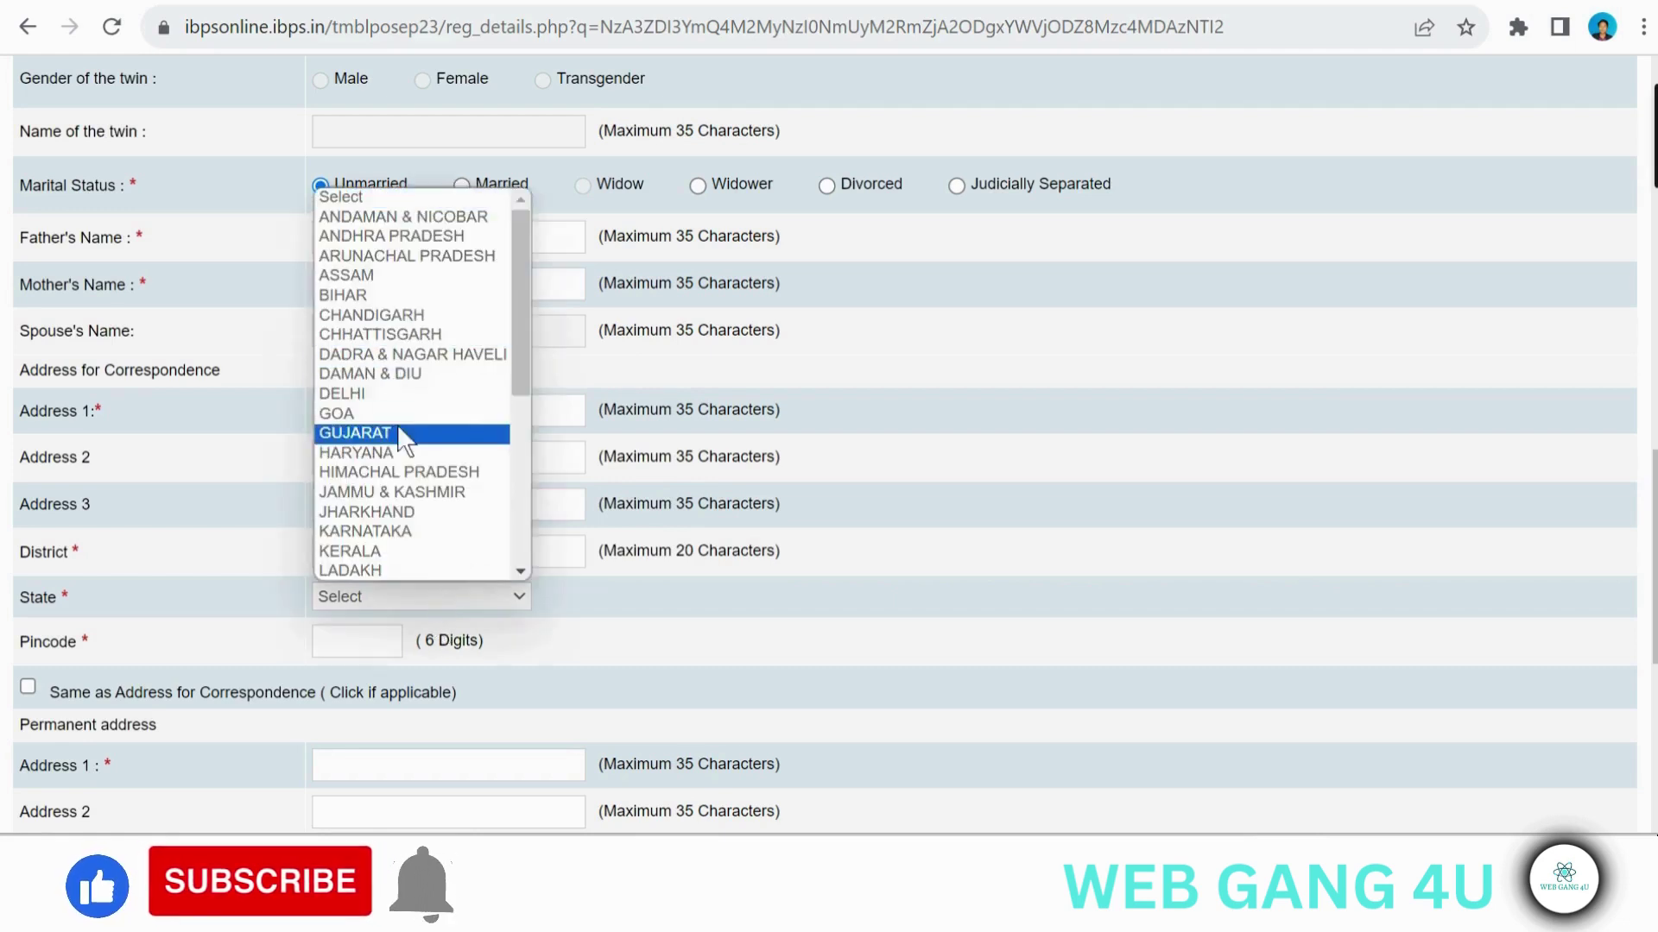
{"action": "left_click", "coordinate": [350, 394]}
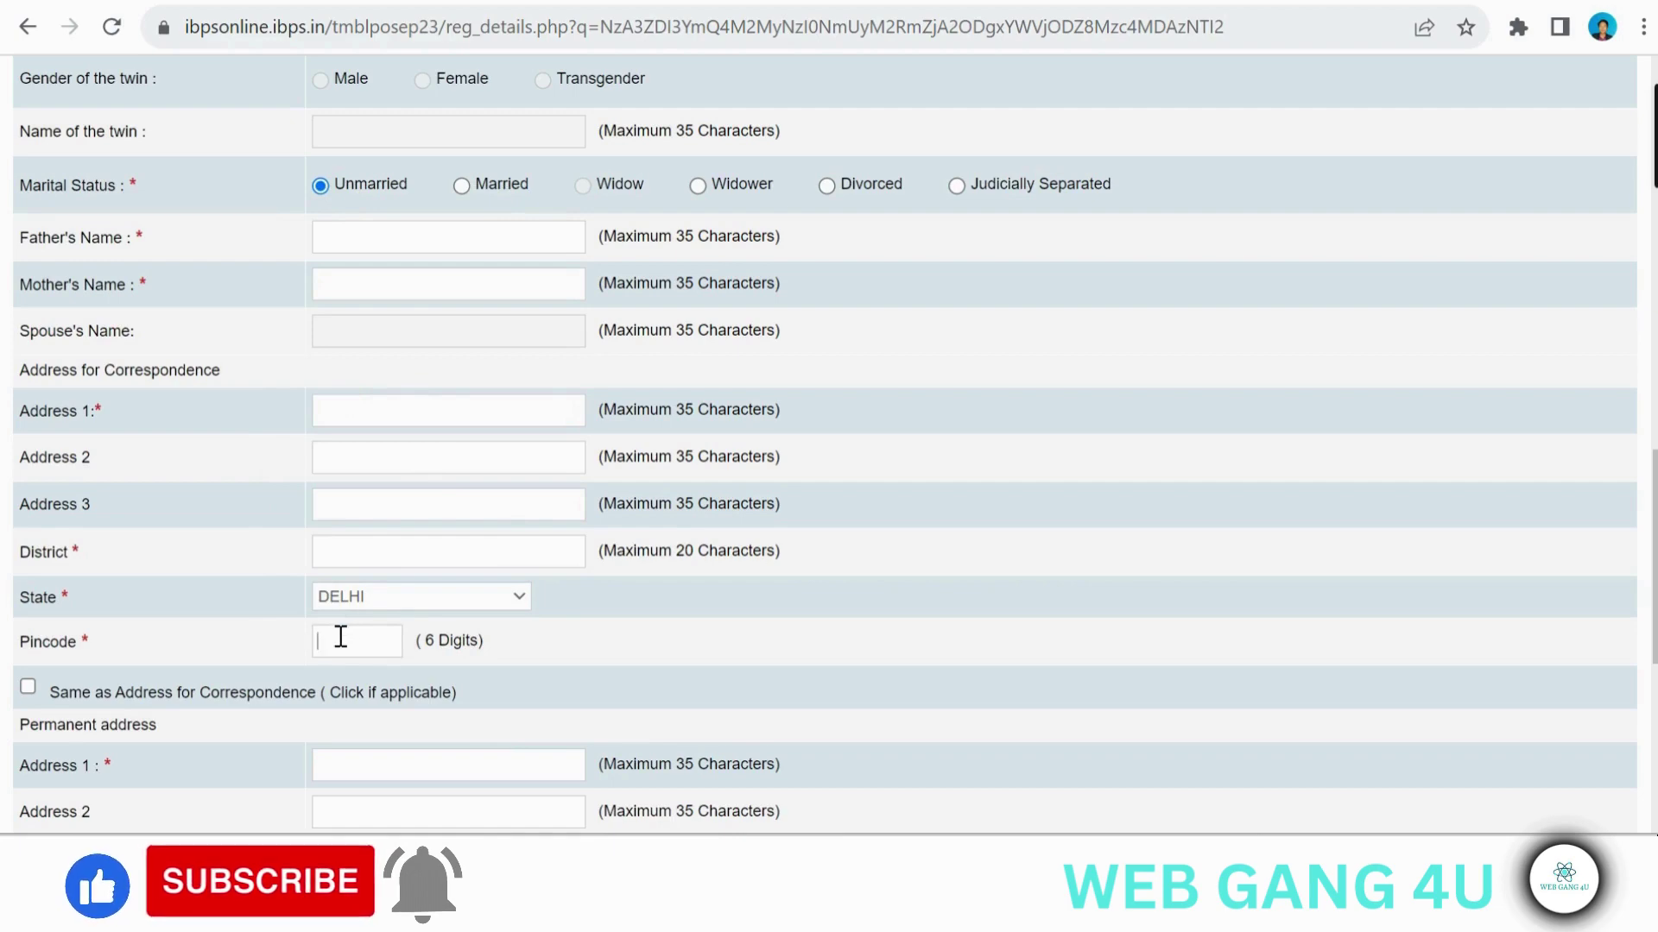
Step: Go through the permanent address fields and set the permanent address state to ANDAMAN & NICOBAR
{"action": "scroll", "coordinate": [341, 637], "scroll_direction": "down", "scroll_amount": 4}
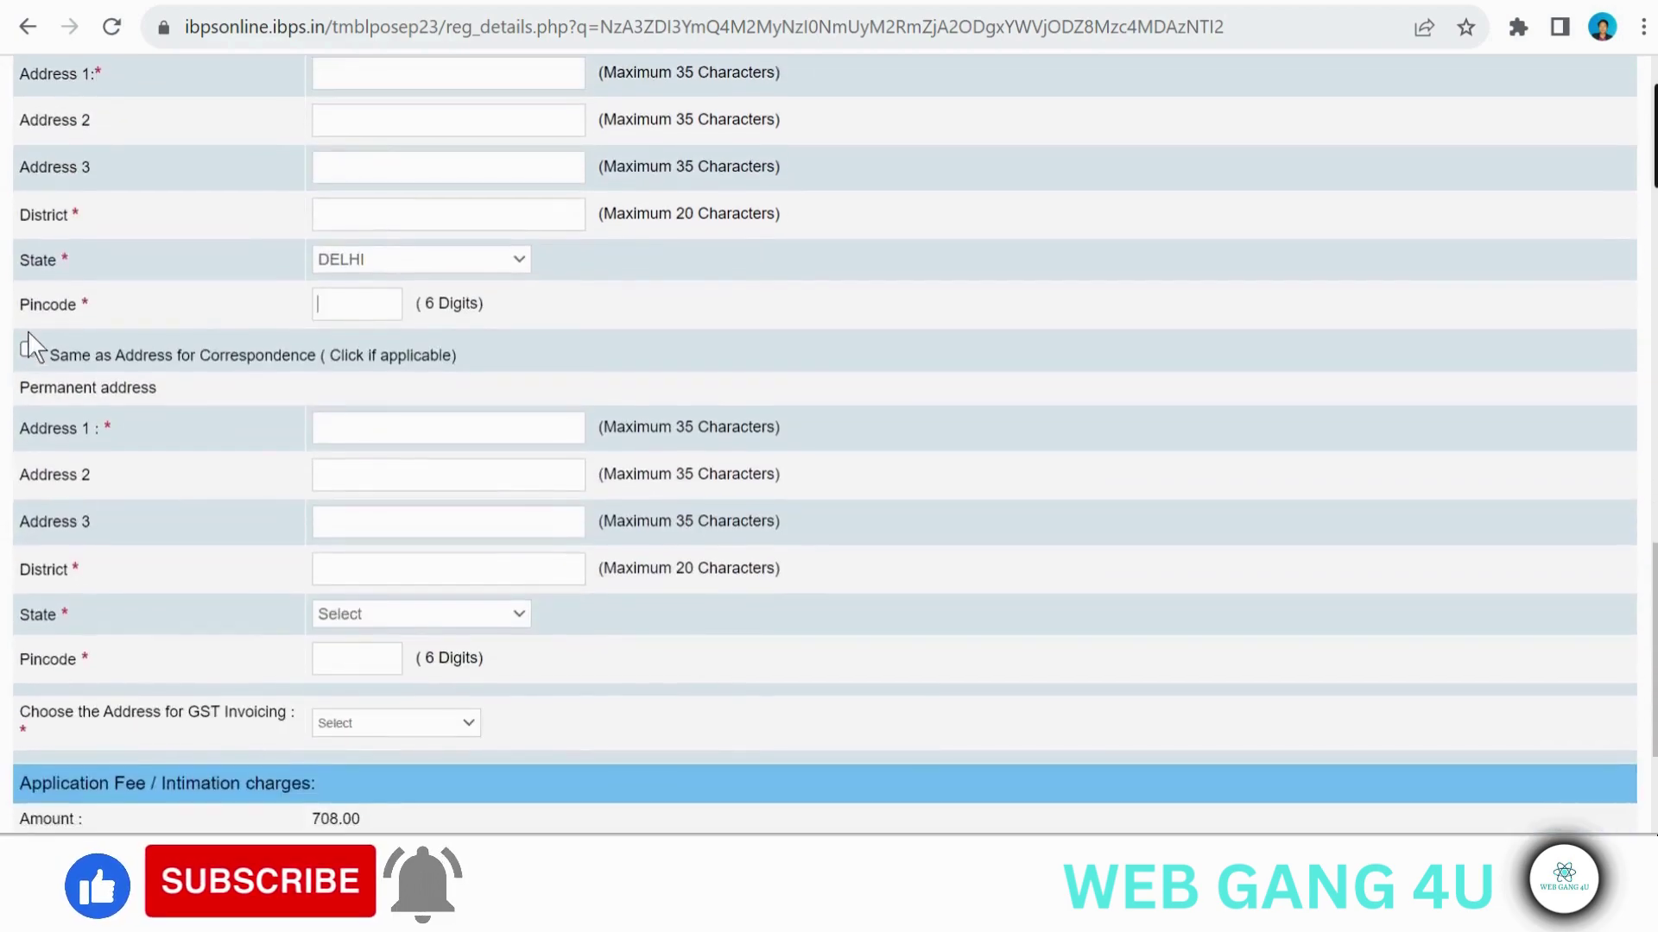
{"action": "scroll", "coordinate": [29, 332], "scroll_direction": "down", "scroll_amount": 2}
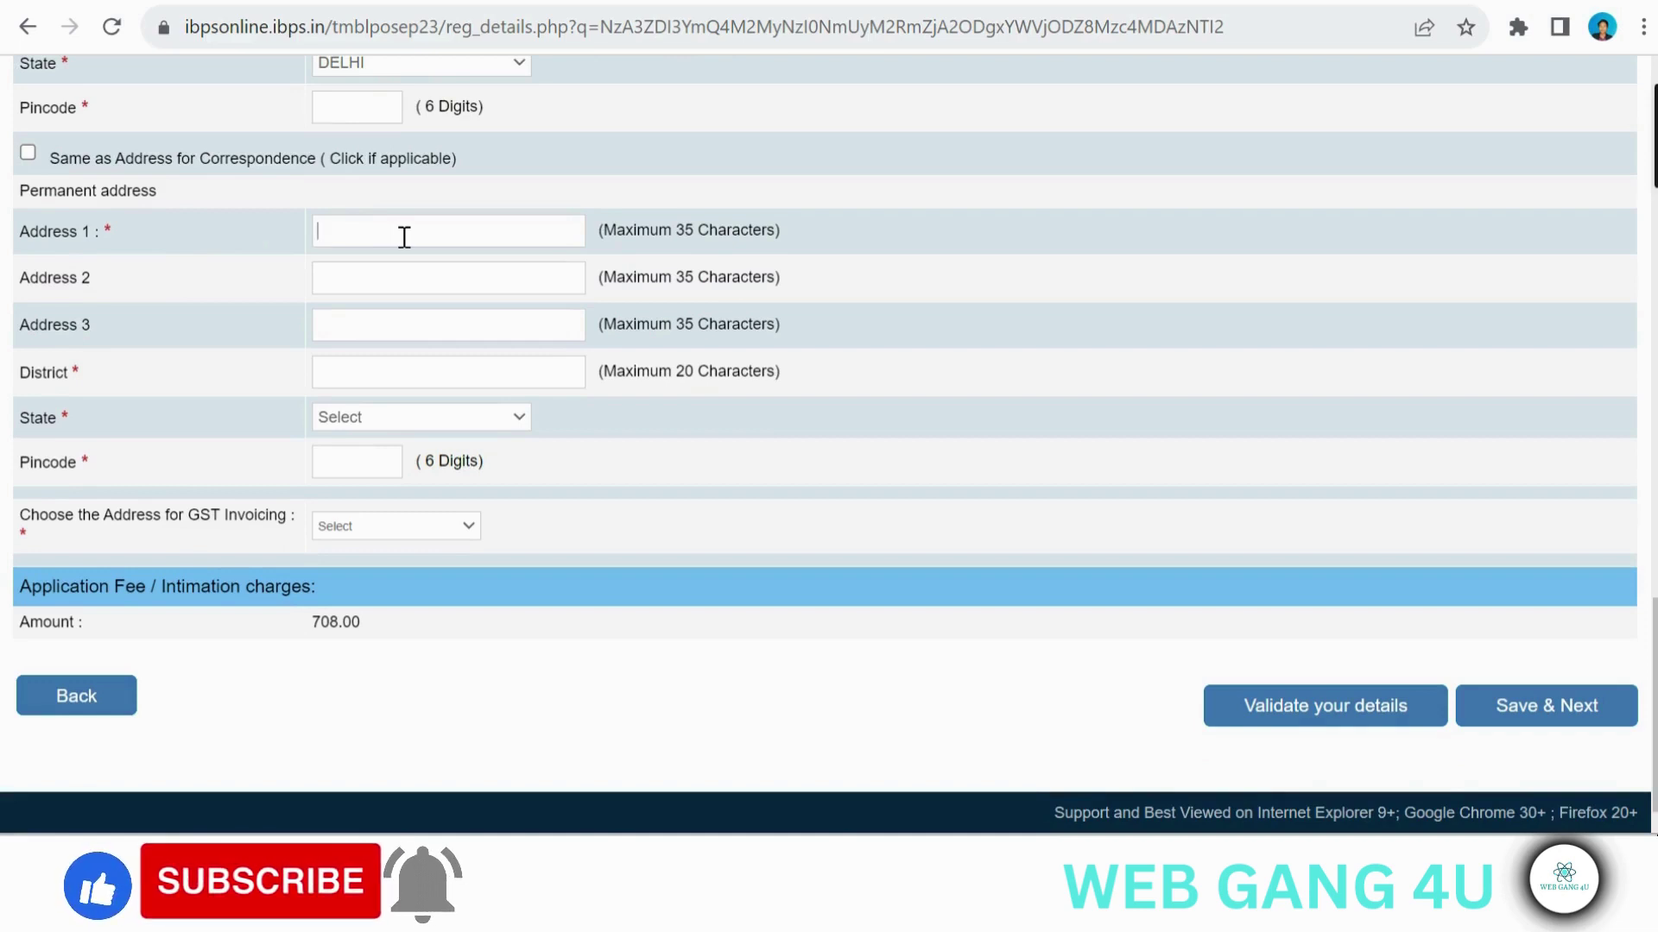
{"action": "left_click", "coordinate": [360, 371]}
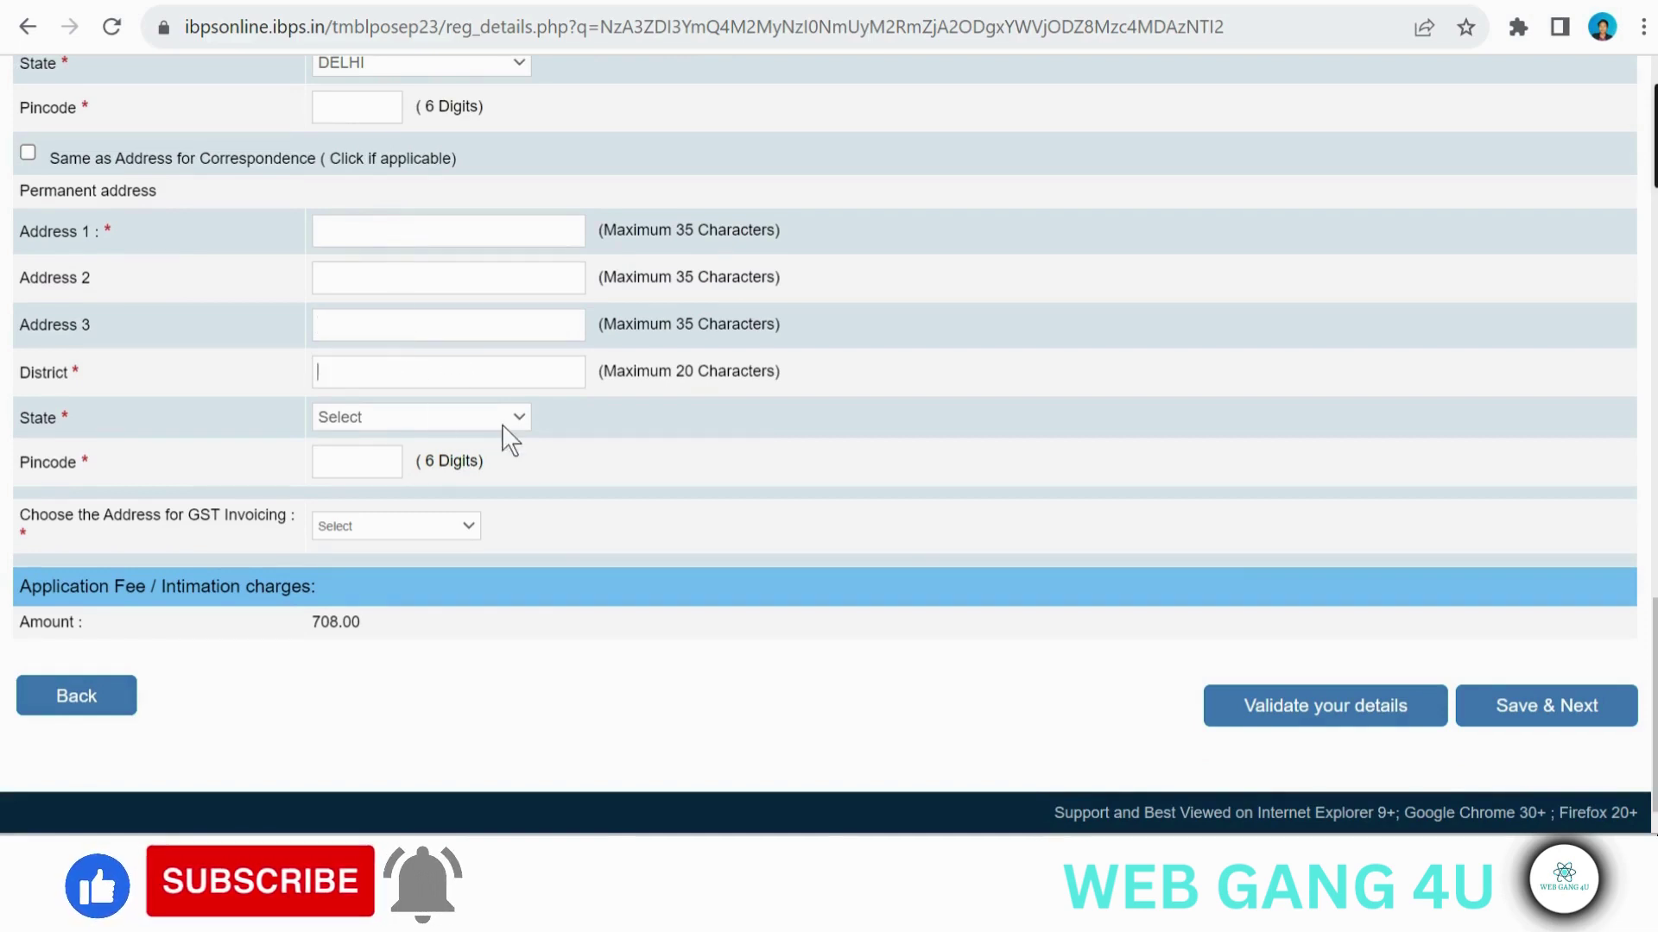
{"action": "left_click", "coordinate": [408, 420]}
{"action": "left_click", "coordinate": [414, 458]}
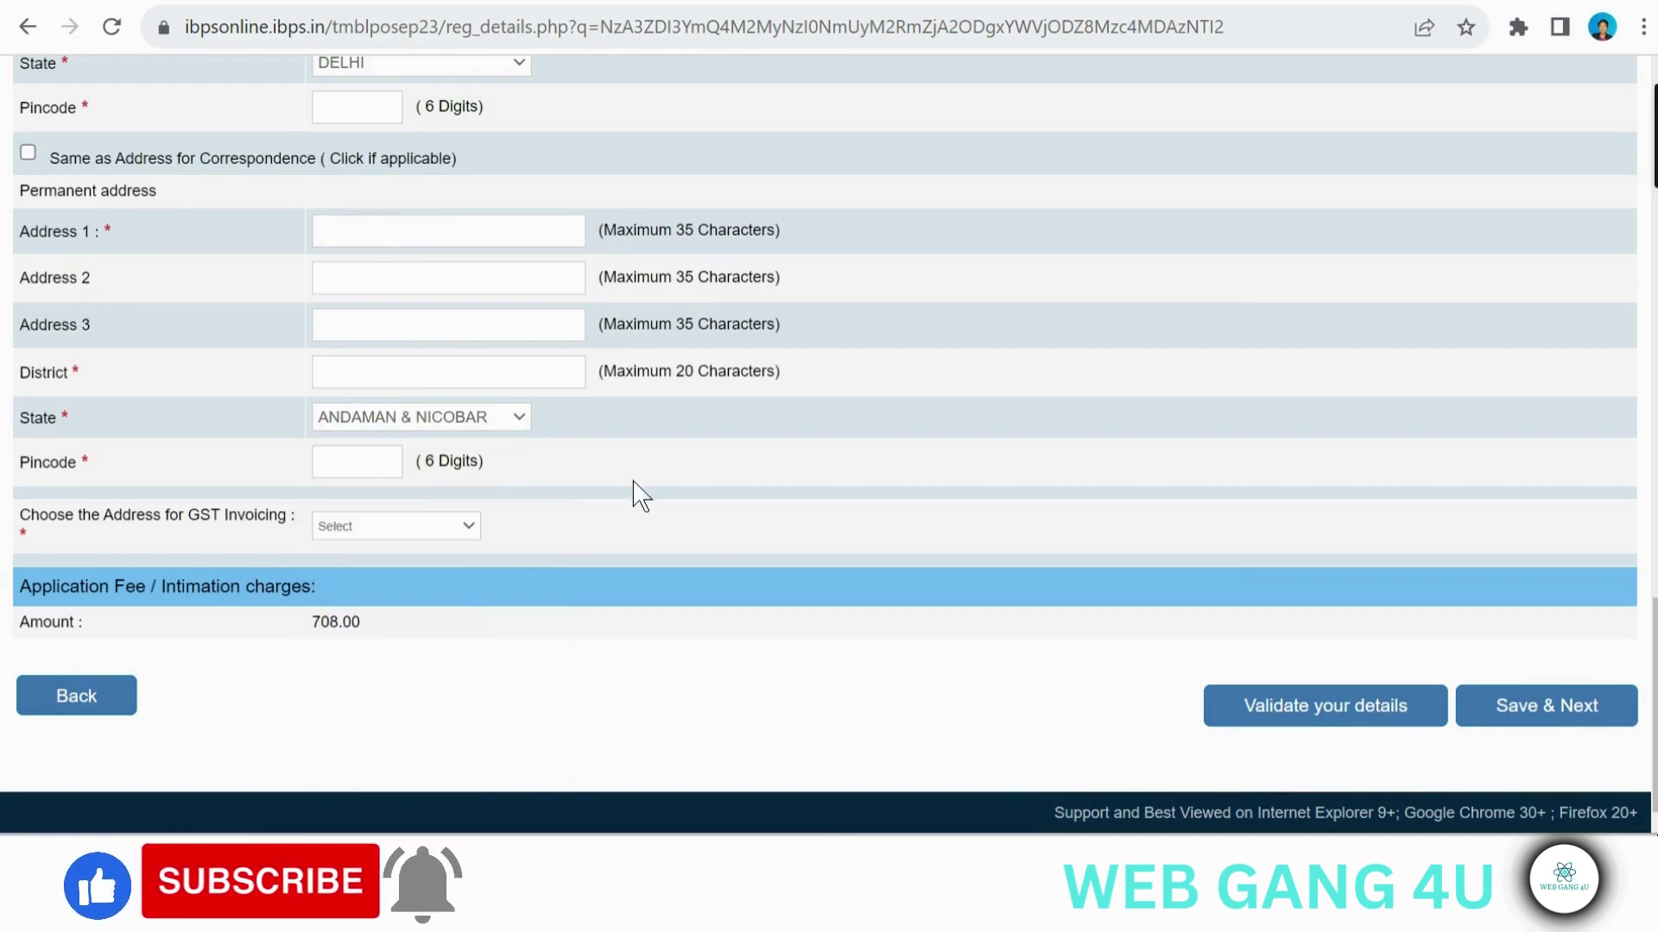
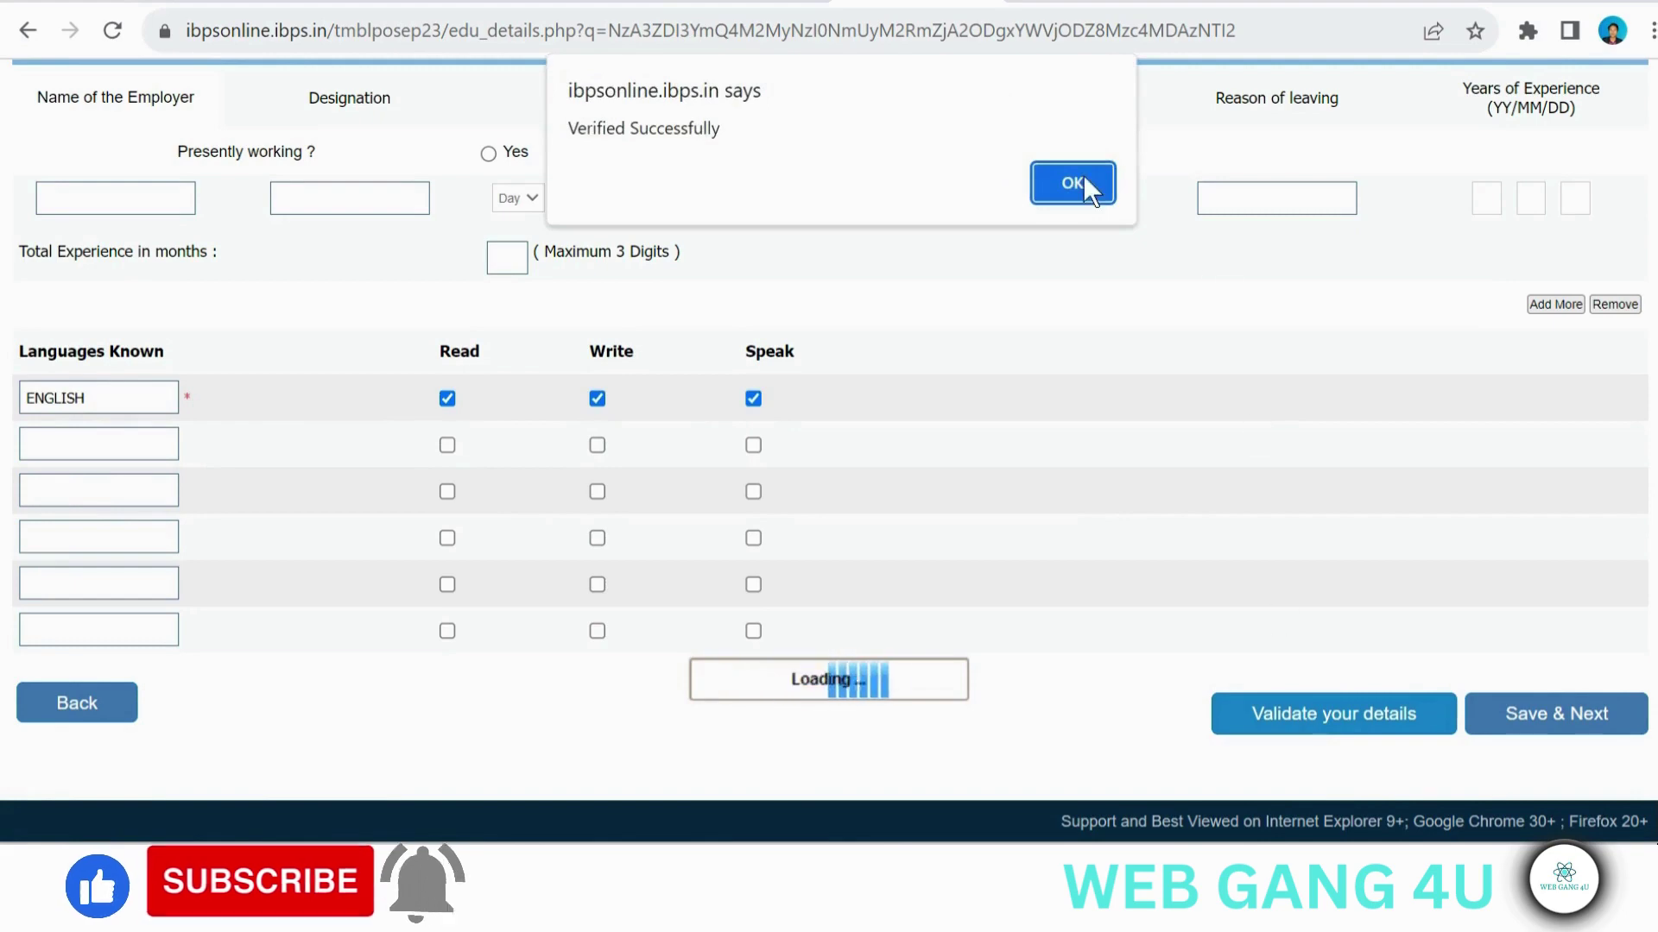
Step: Save the validated education and language details and proceed to the declaration at the end of the application preview
{"action": "left_click", "coordinate": [1077, 175]}
{"action": "left_click", "coordinate": [1573, 718]}
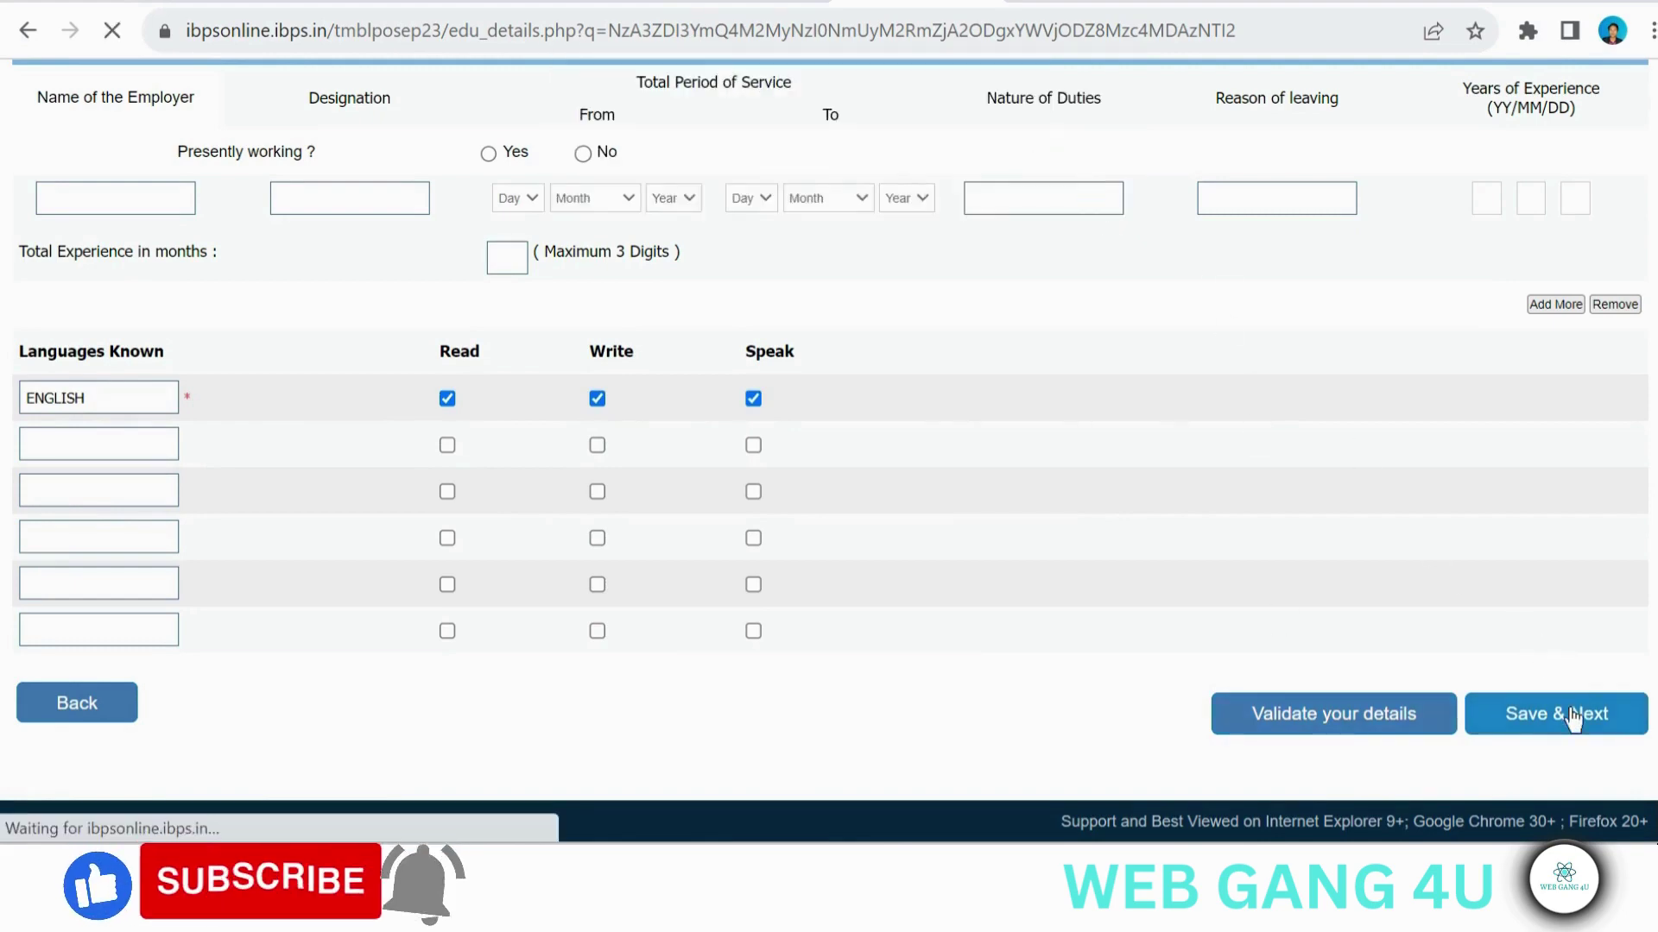
{"action": "scroll", "coordinate": [1066, 618], "scroll_direction": "down", "scroll_amount": 10}
{"action": "scroll", "coordinate": [1070, 620], "scroll_direction": "down", "scroll_amount": 1}
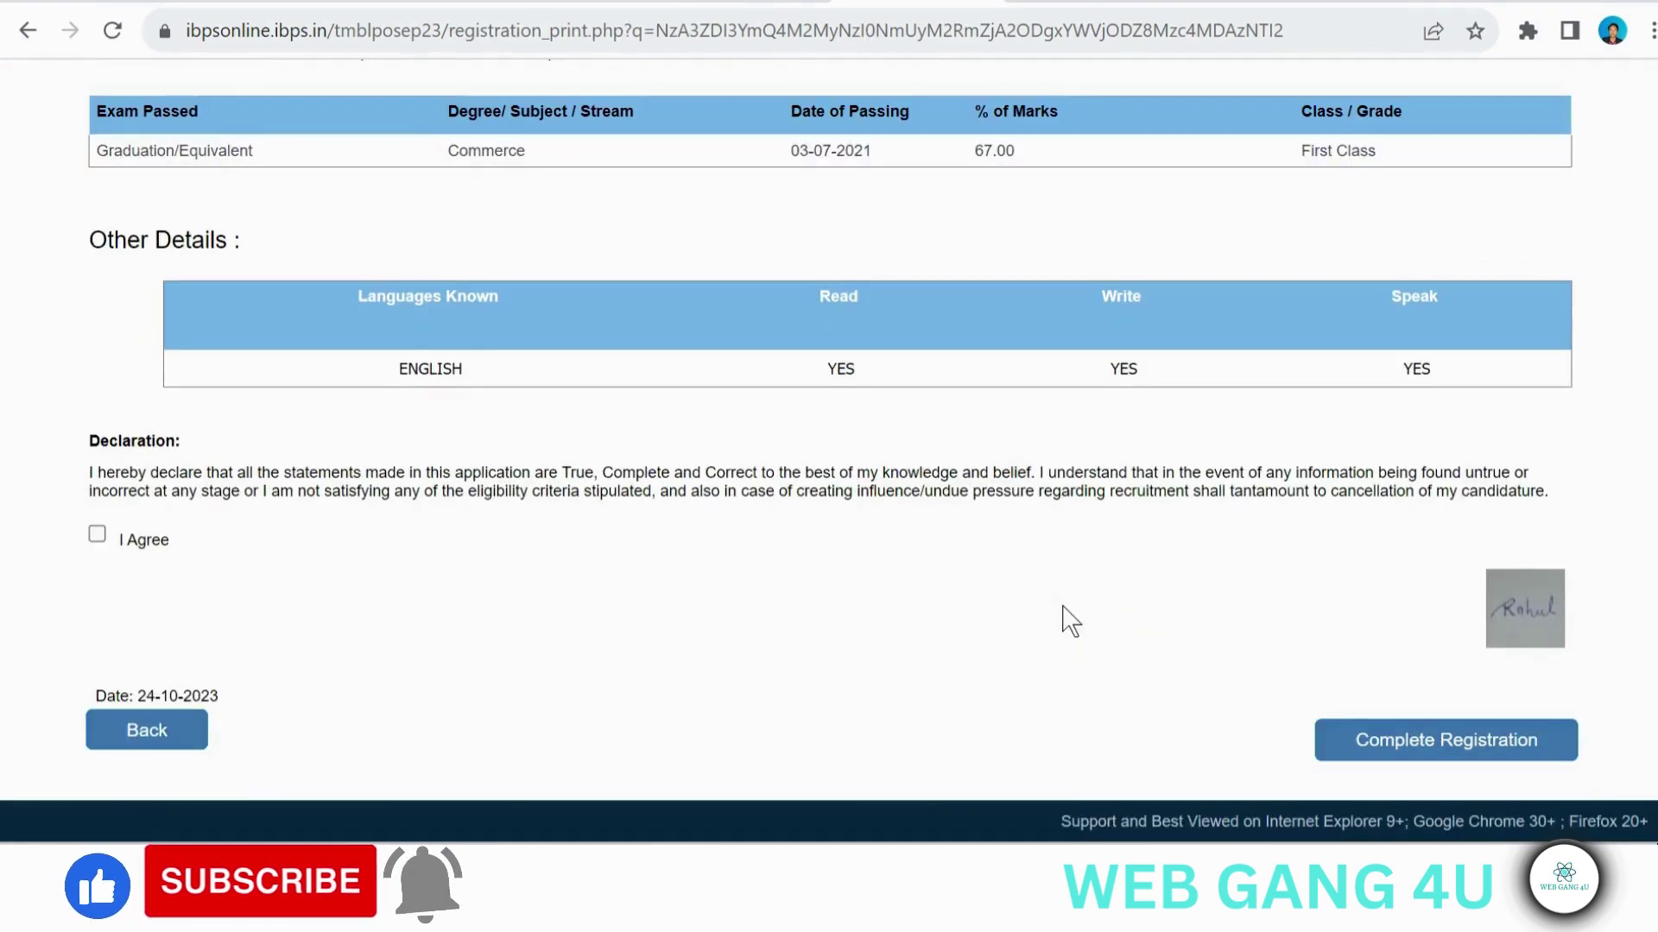
Step: Agree to the declaration and complete the registration, accepting the no-changes notice and the request to continue
{"action": "left_click", "coordinate": [92, 531]}
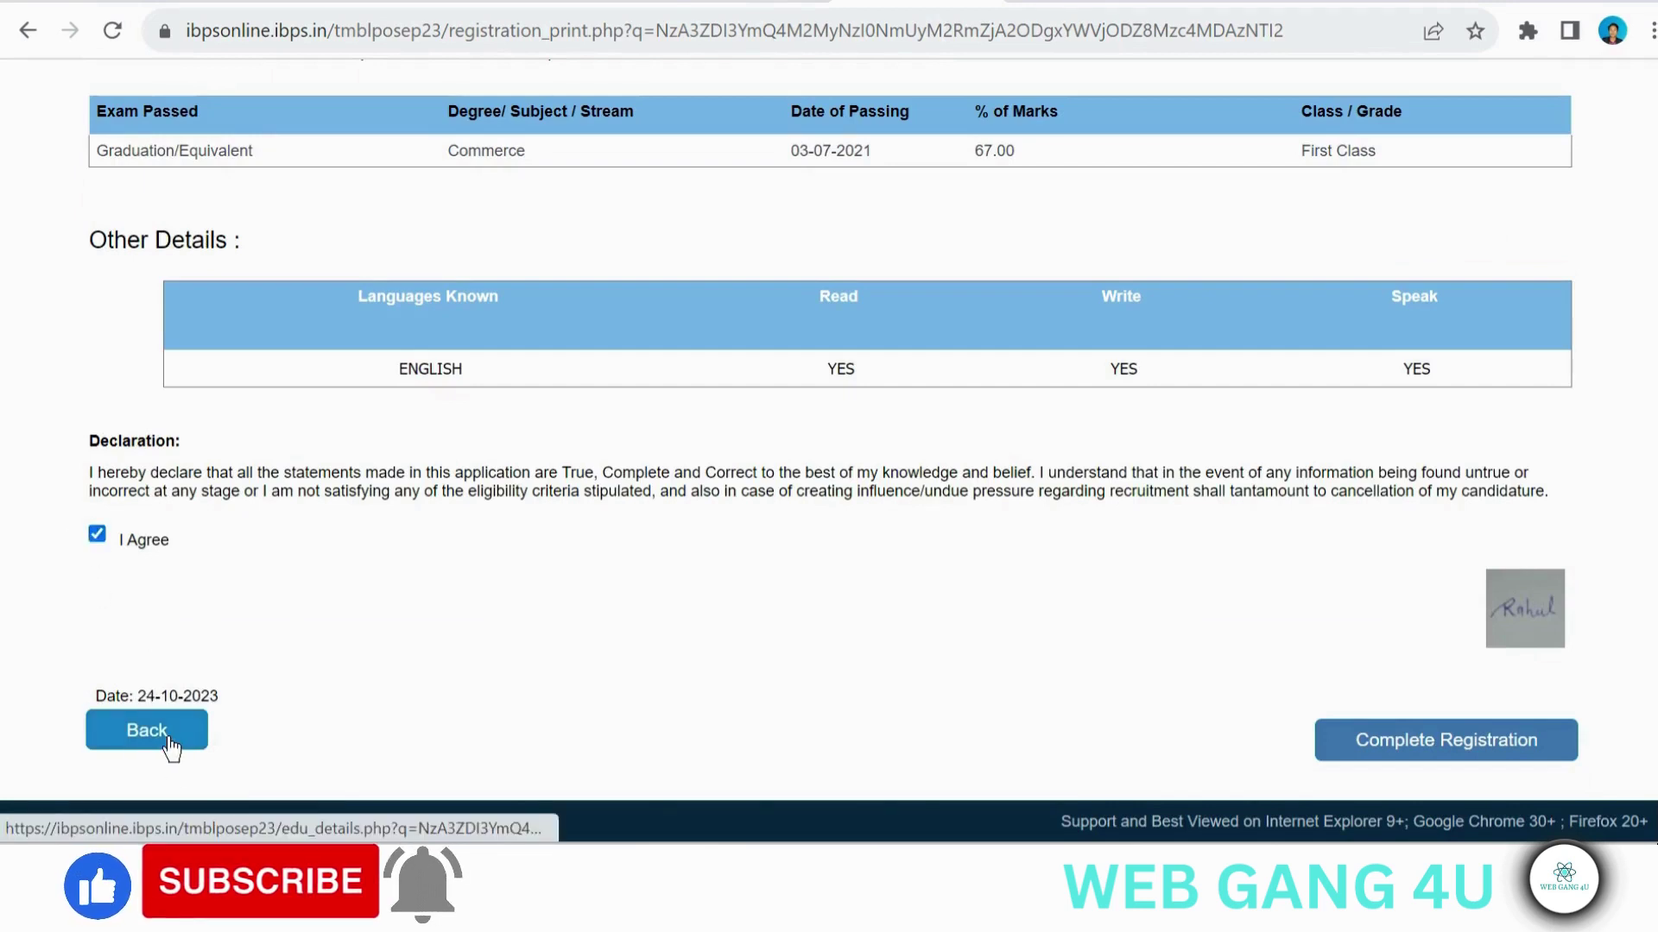
{"action": "left_click", "coordinate": [1446, 747]}
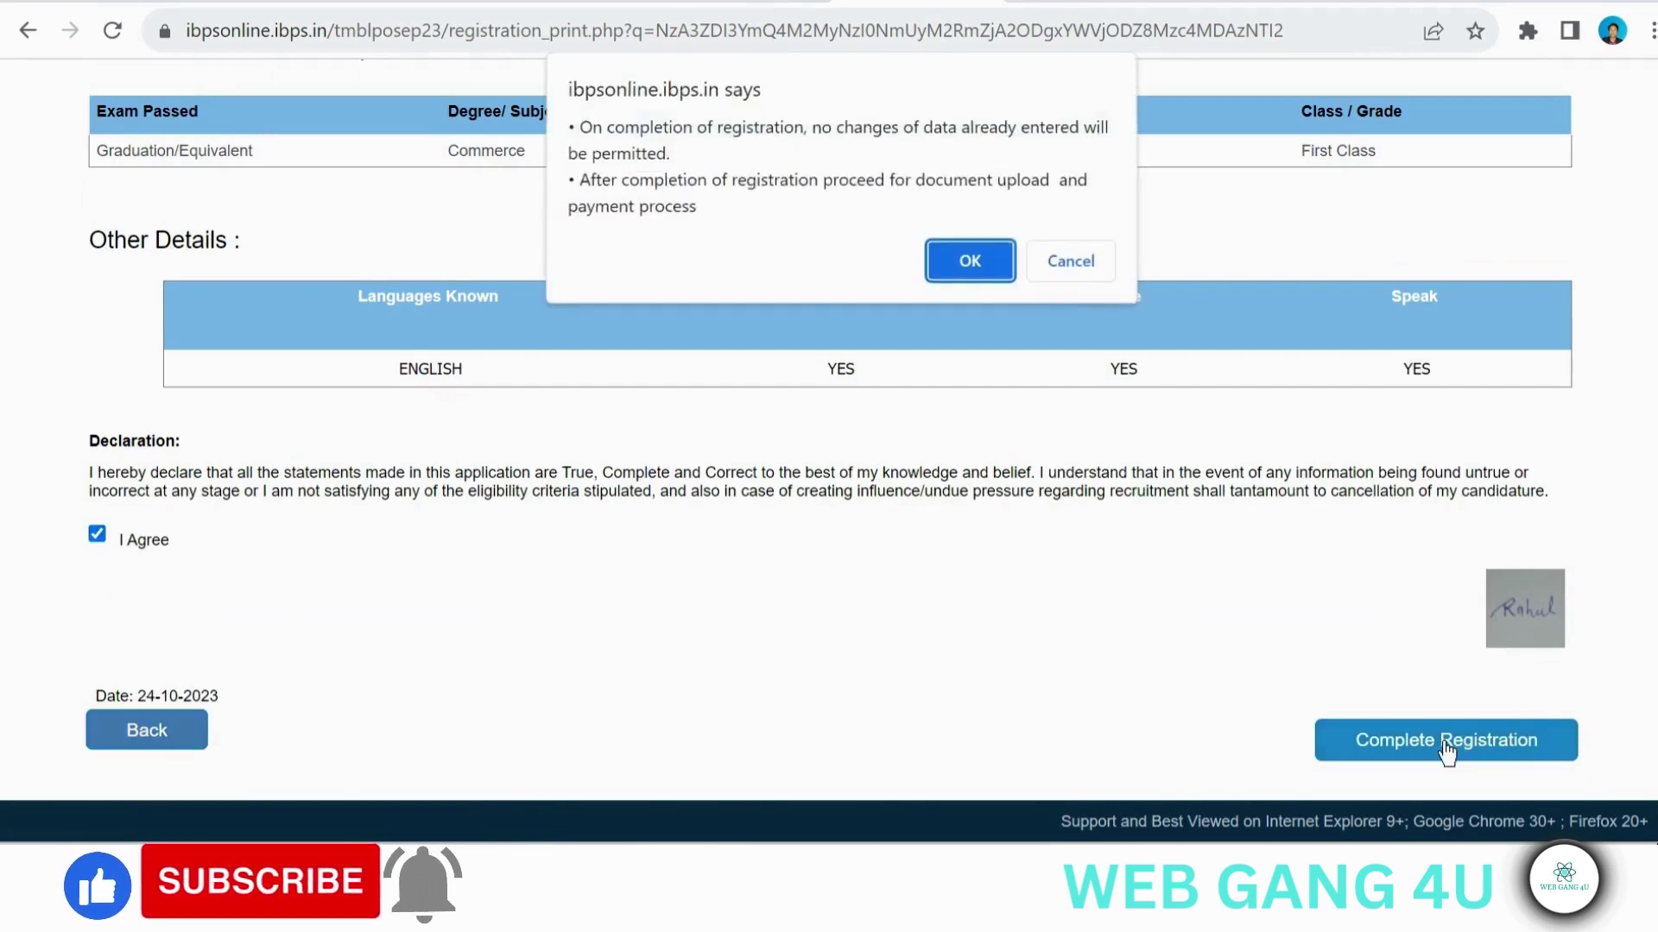
{"action": "left_click", "coordinate": [974, 263]}
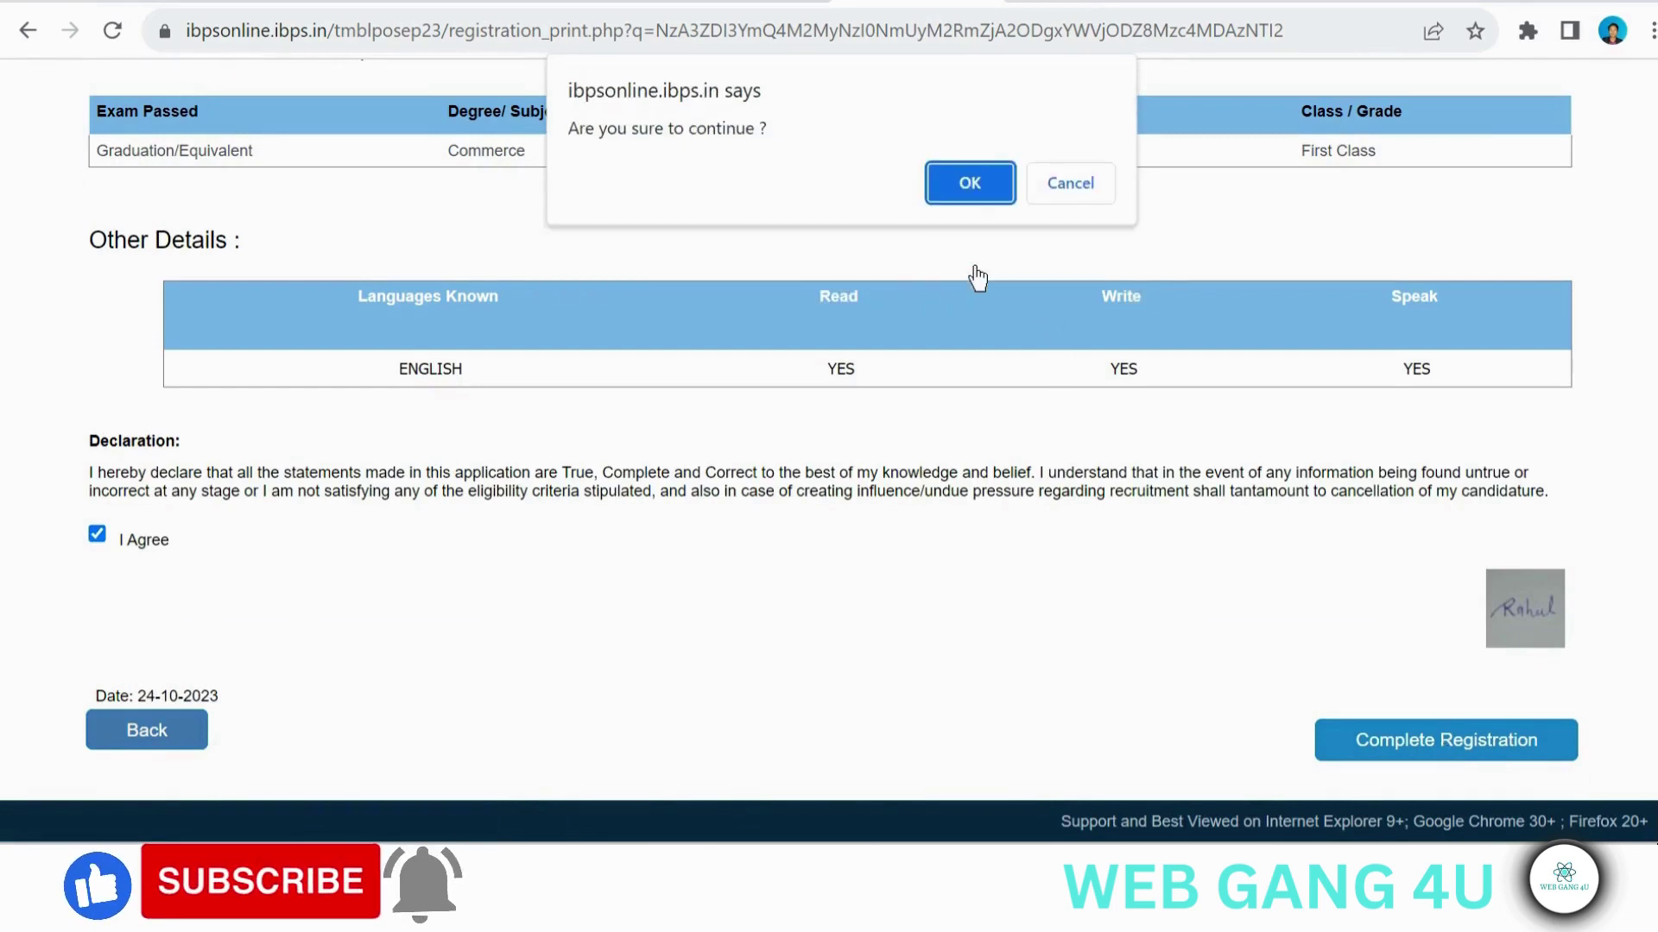
{"action": "left_click", "coordinate": [954, 178]}
{"action": "left_click", "coordinate": [955, 179]}
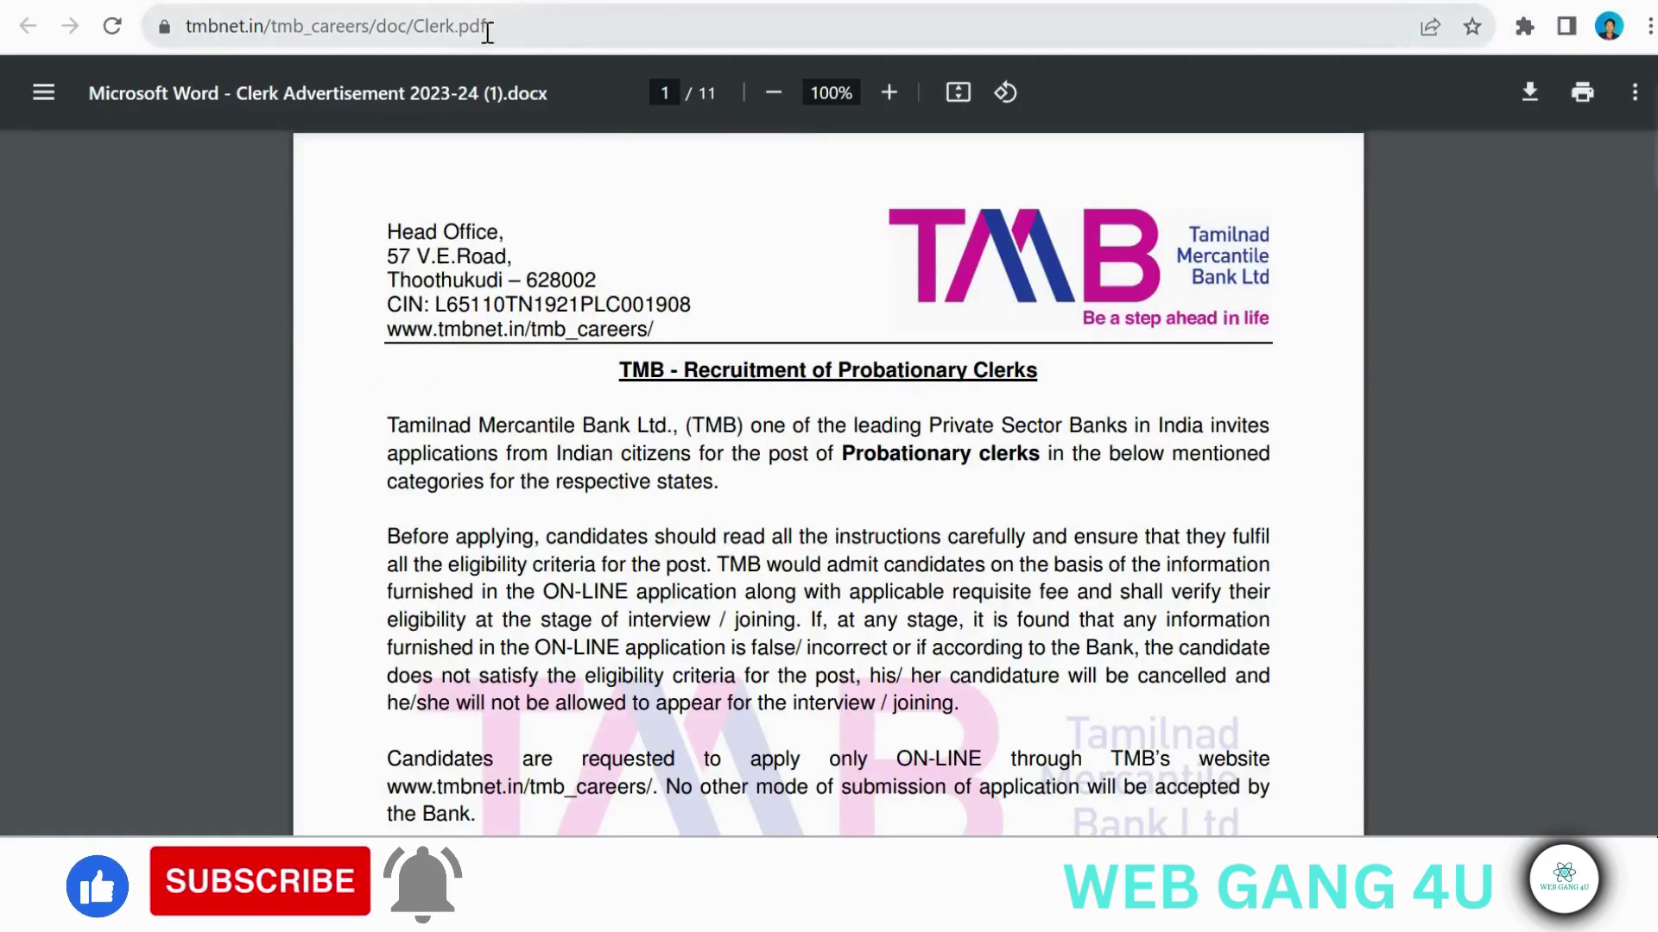
Step: Examine the schedule of events, state-wise vacancies and eligibility criteria in the Probationary Clerks advertisement Clerk.pdf
{"action": "scroll", "coordinate": [729, 450], "scroll_direction": "down", "scroll_amount": 9}
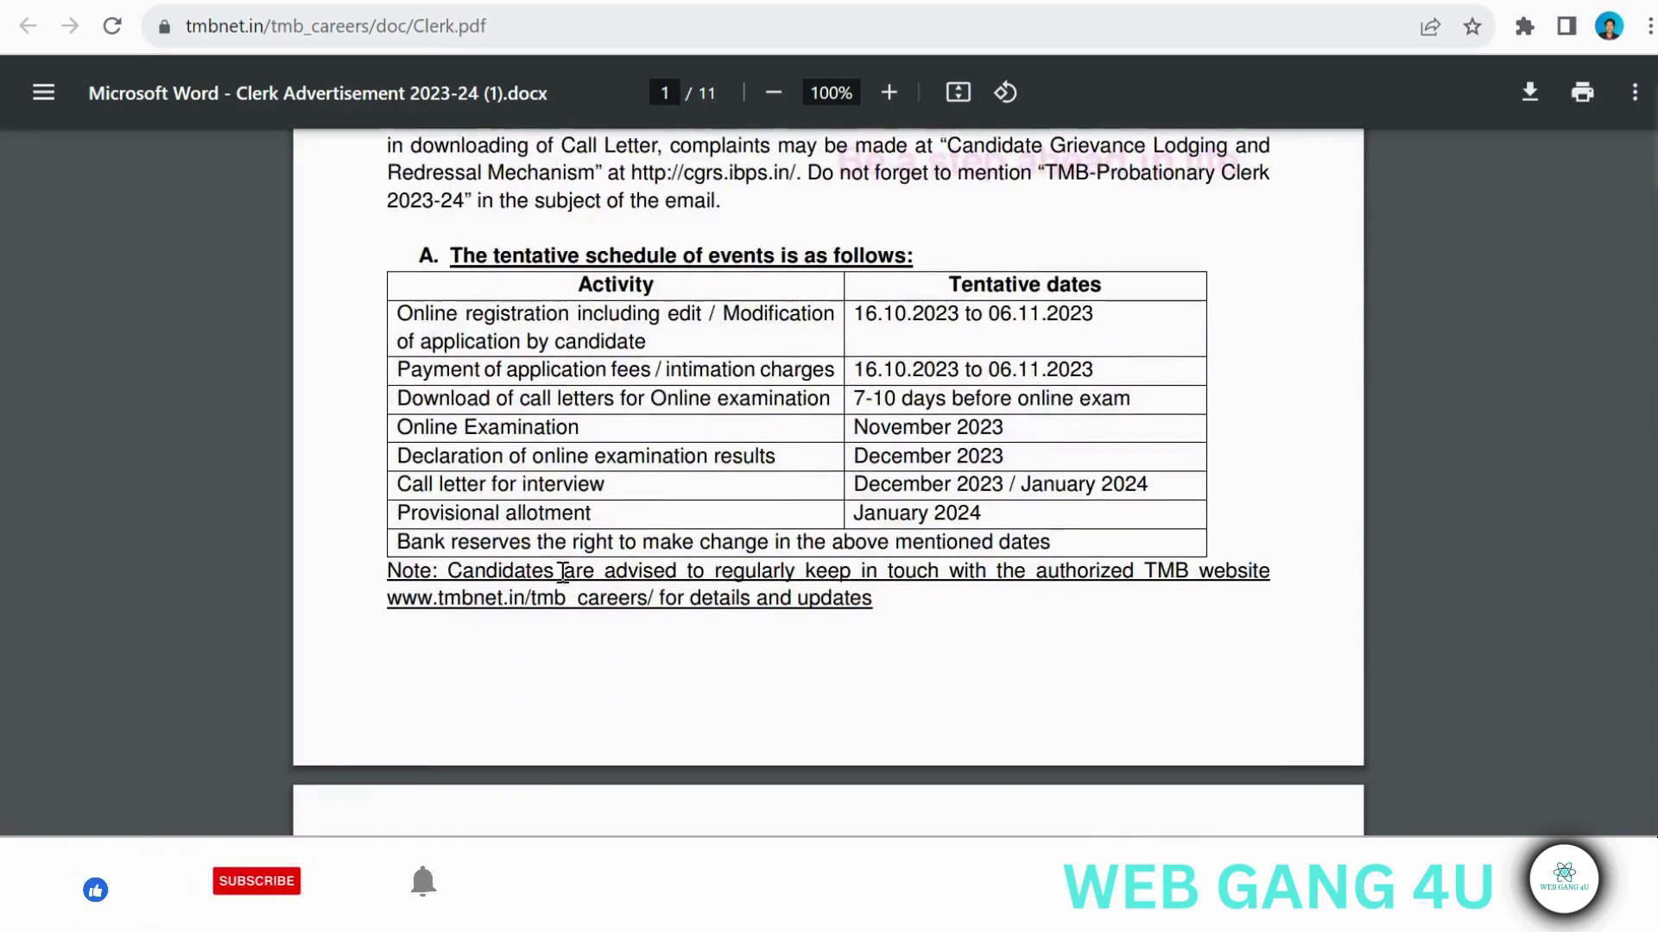
{"action": "scroll", "coordinate": [562, 570], "scroll_direction": "down", "scroll_amount": 8}
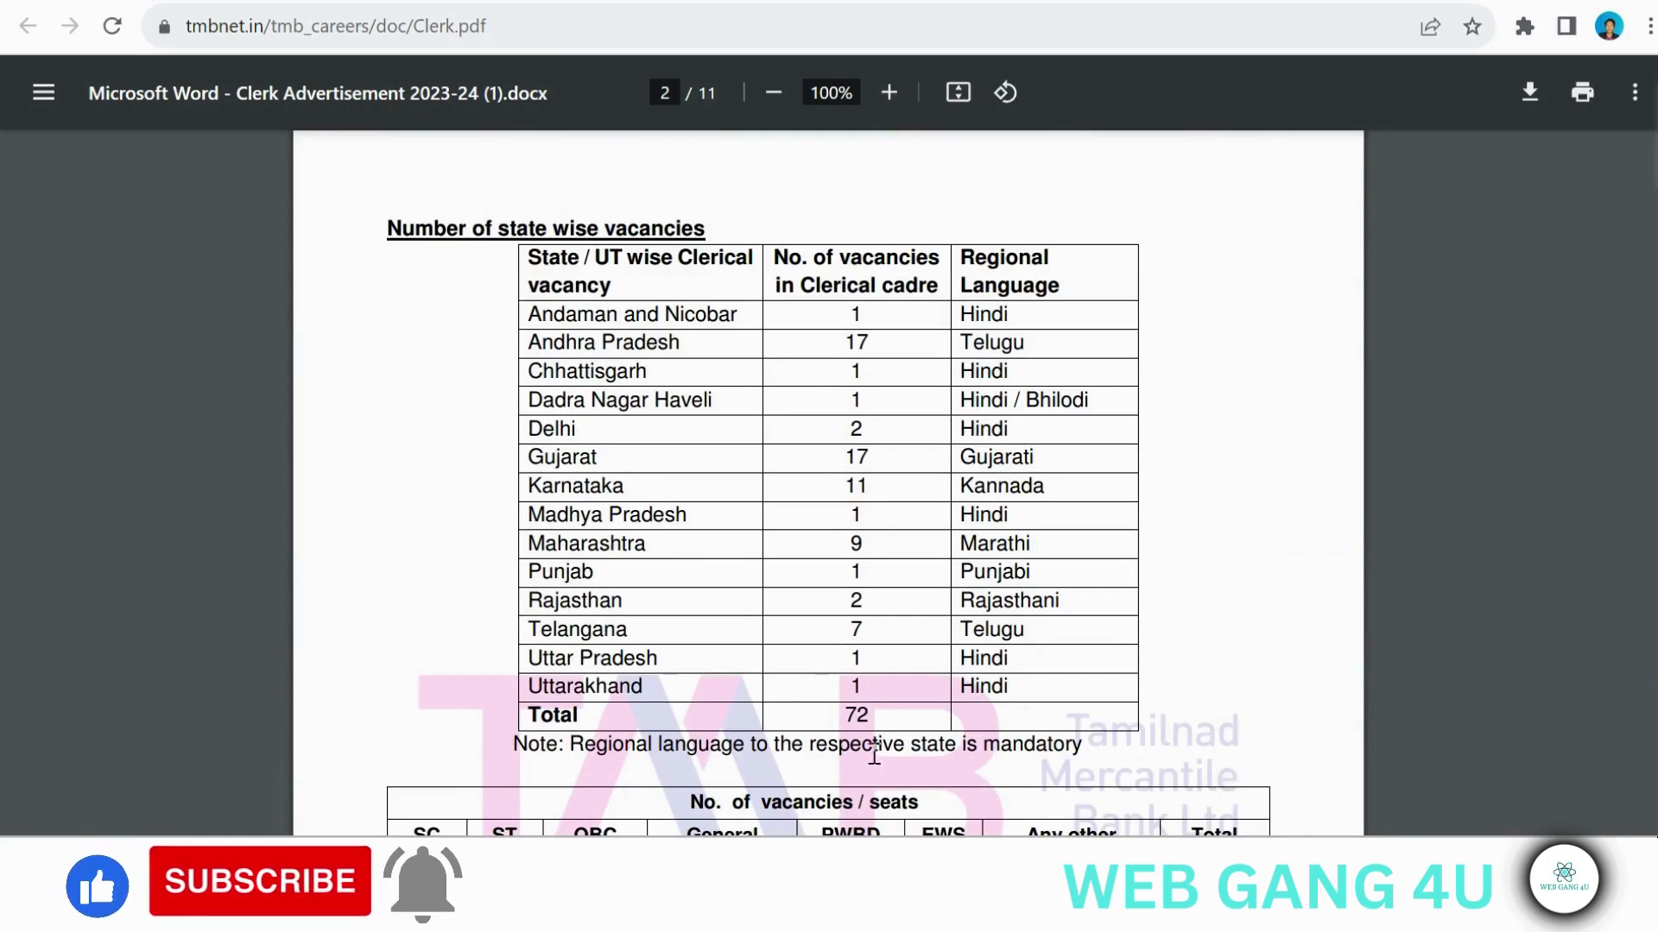
{"action": "scroll", "coordinate": [1016, 592], "scroll_direction": "down", "scroll_amount": 9}
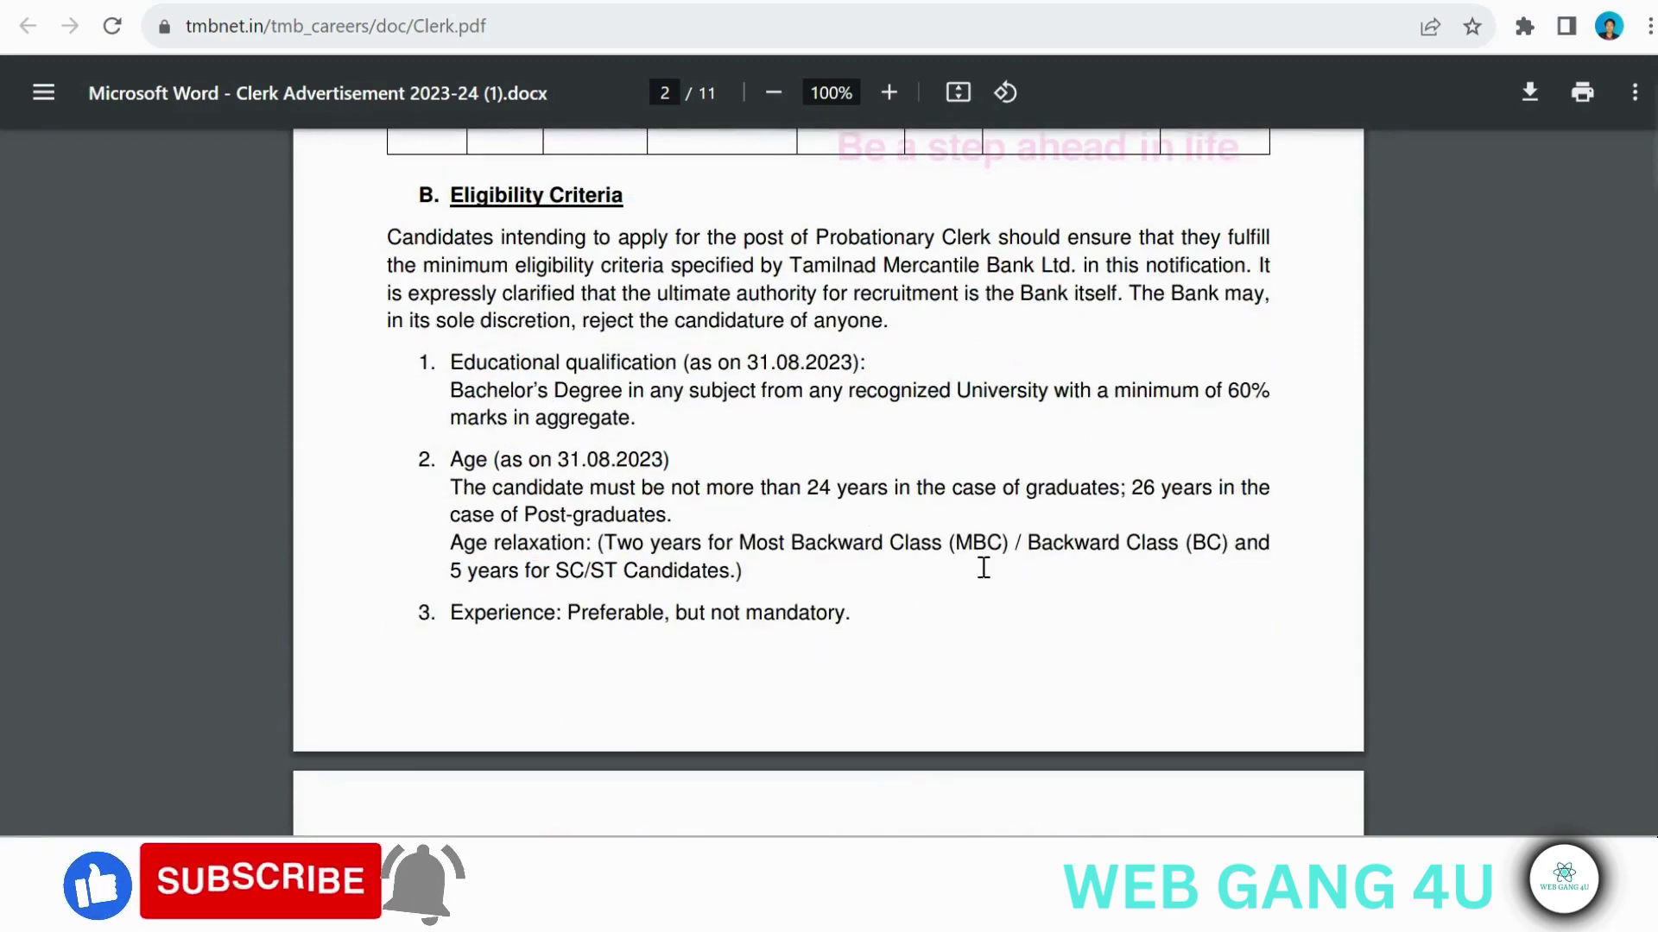
Step: Examine the selection phases, examination centres, application fee and salary tables on pages 3 and 4 of the Clerk advertisement
{"action": "scroll", "coordinate": [980, 566], "scroll_direction": "down", "scroll_amount": 8}
{"action": "scroll", "coordinate": [984, 567], "scroll_direction": "down", "scroll_amount": 4}
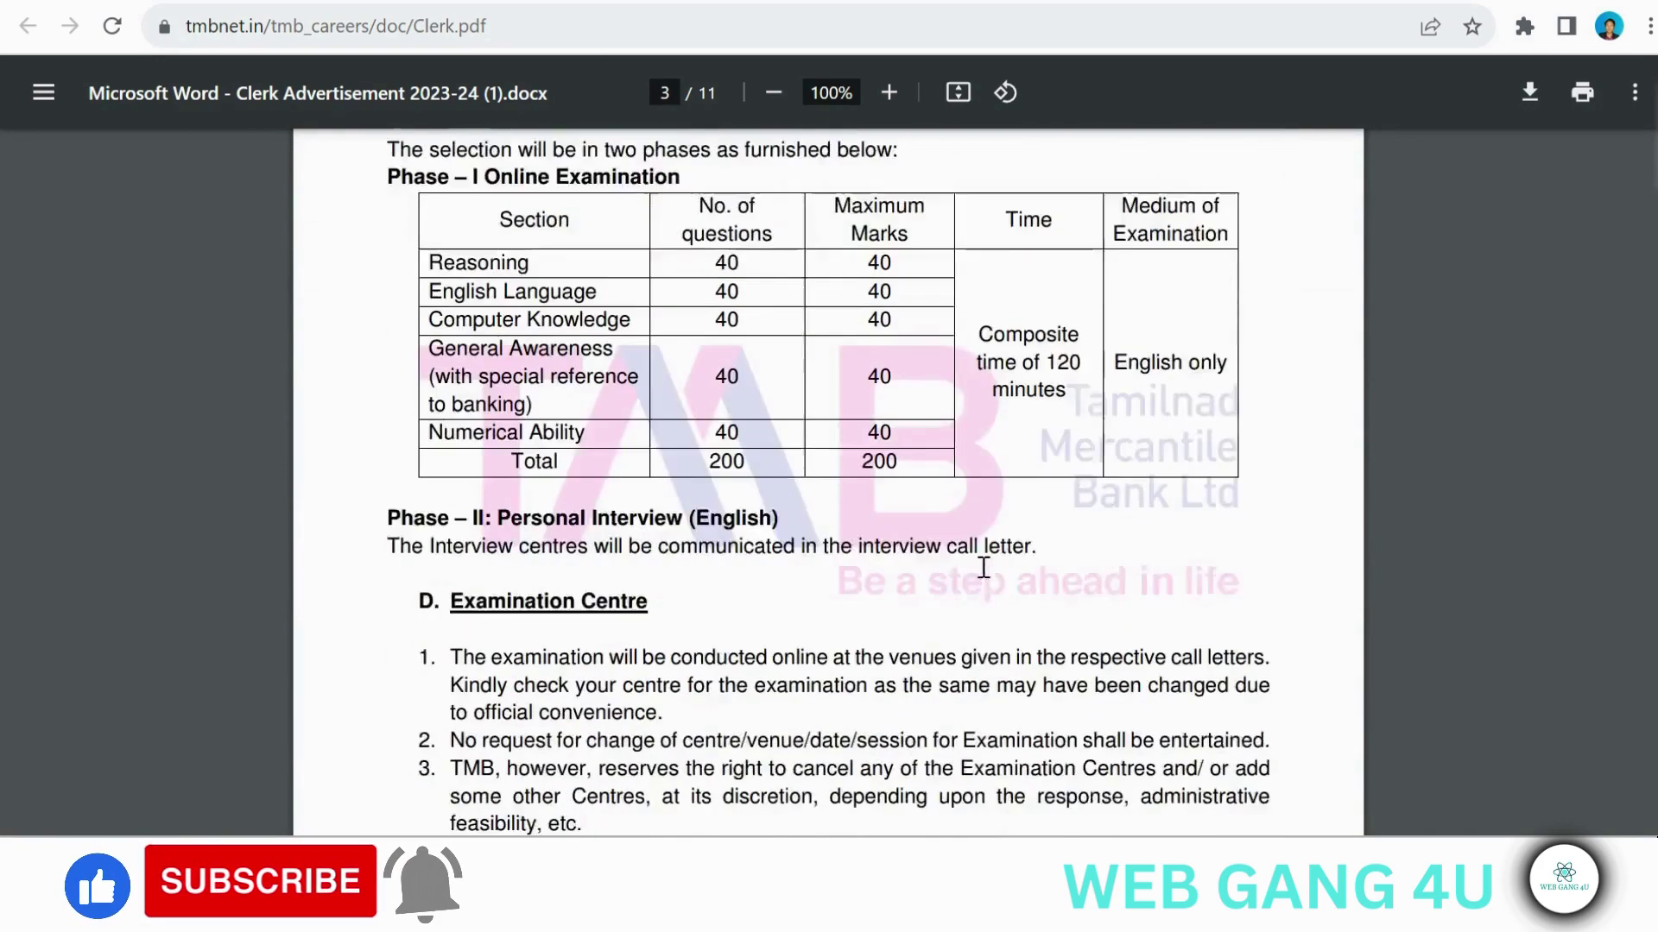
{"action": "scroll", "coordinate": [447, 168], "scroll_direction": "up", "scroll_amount": 1}
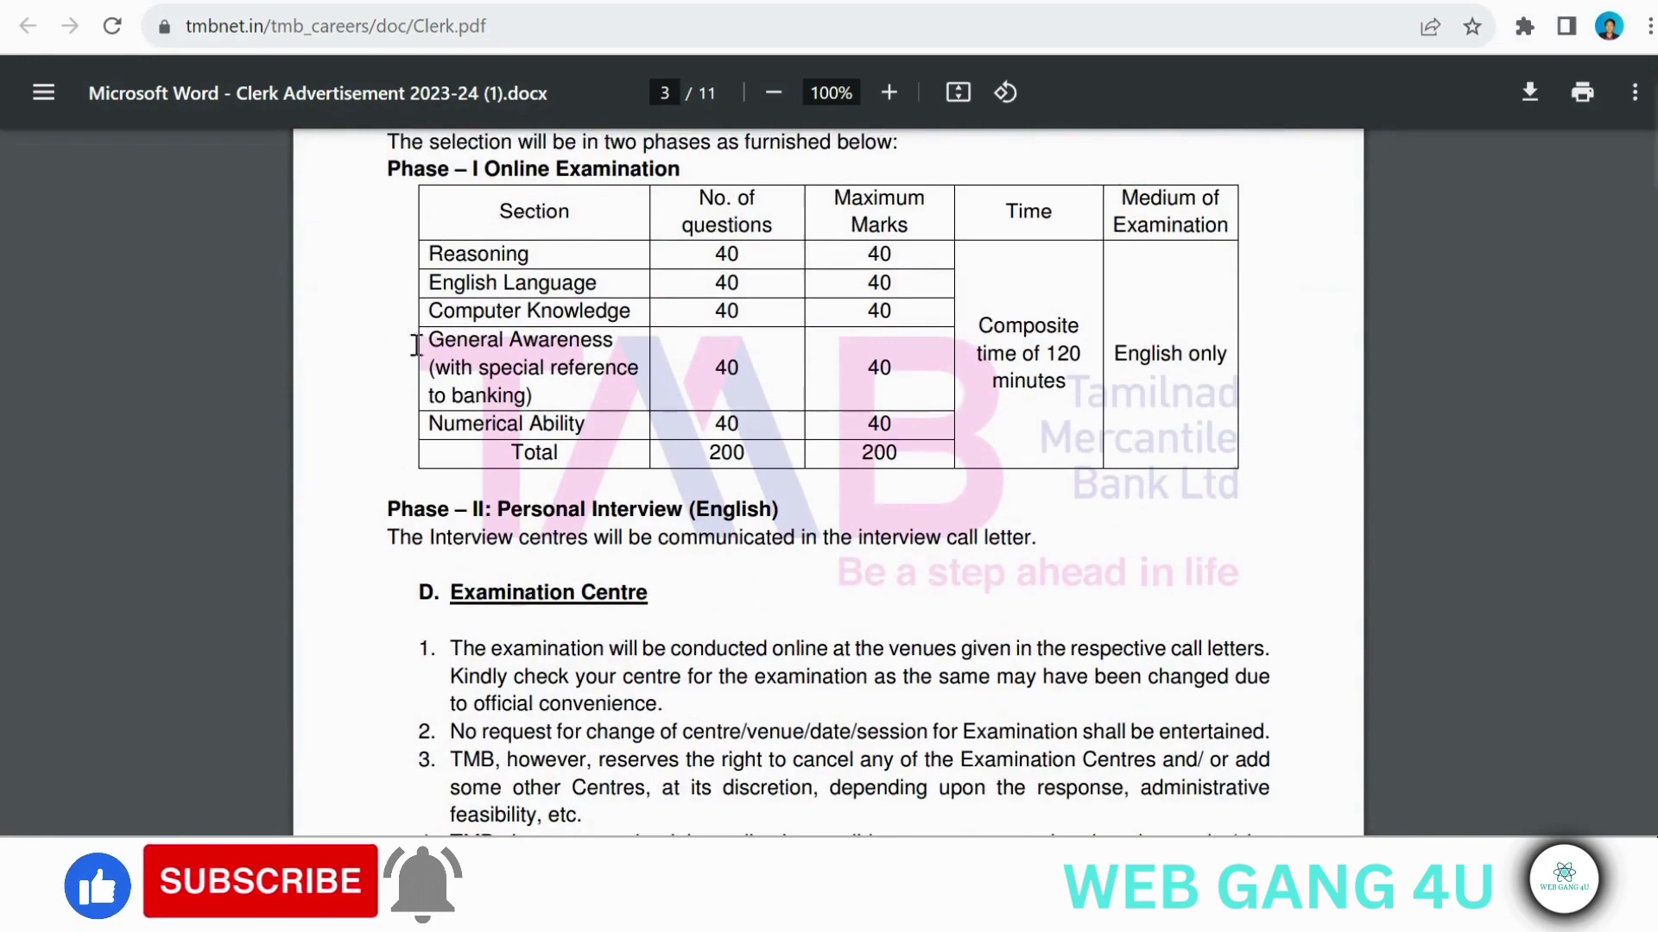
{"action": "scroll", "coordinate": [879, 440], "scroll_direction": "down", "scroll_amount": 4}
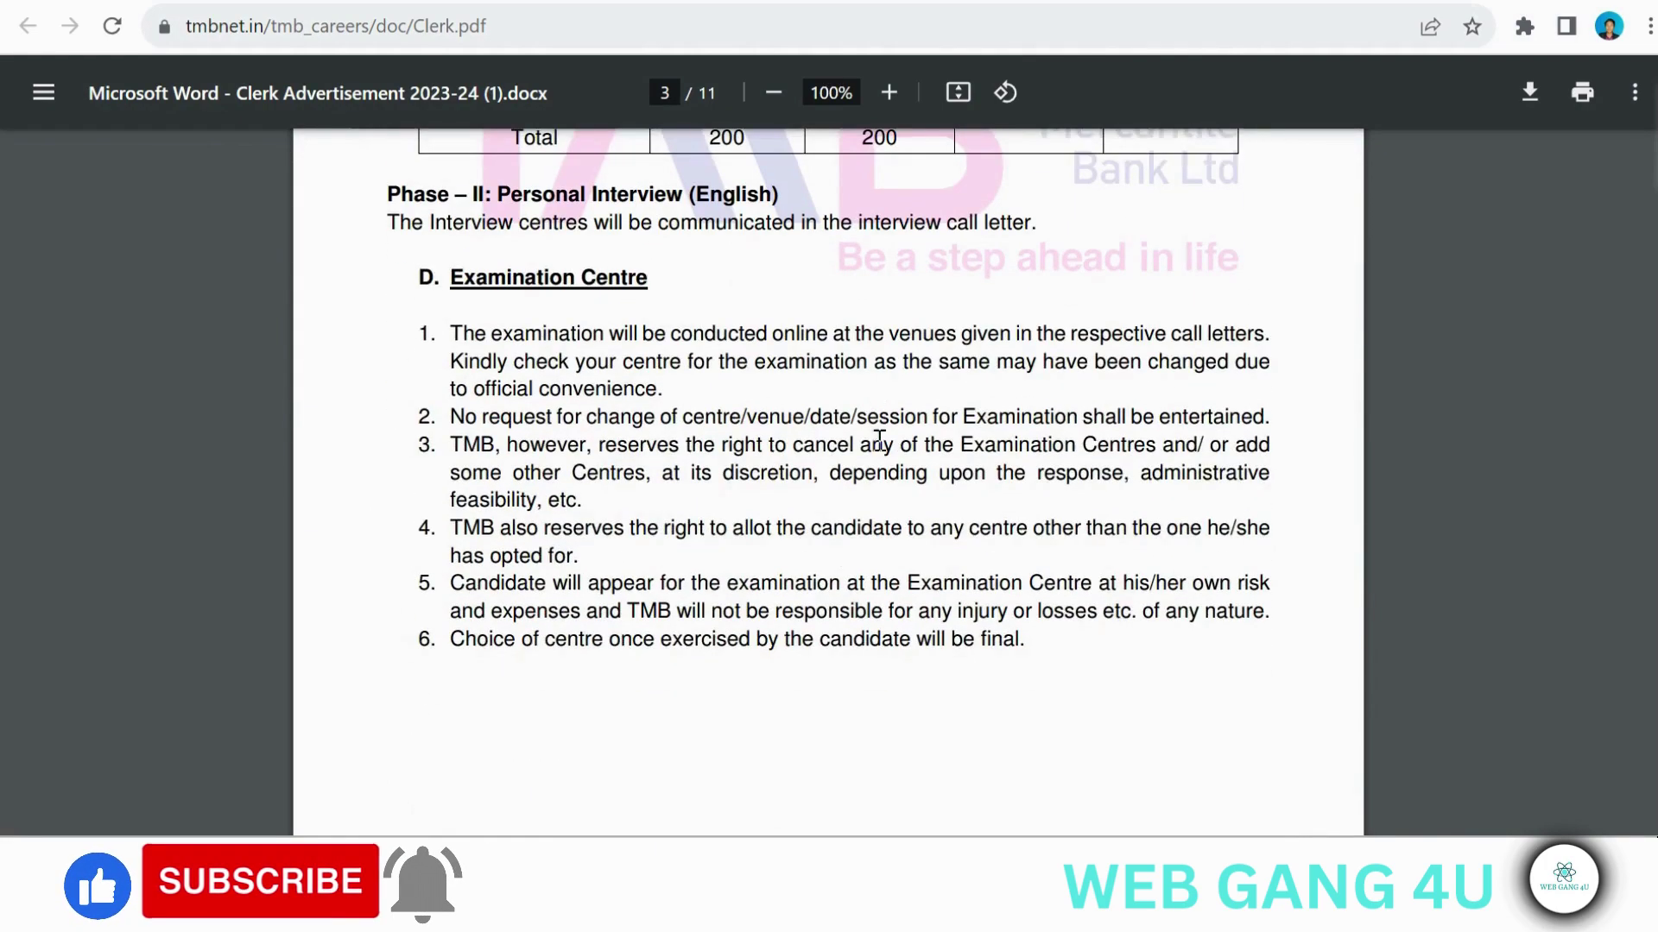
{"action": "scroll", "coordinate": [661, 580], "scroll_direction": "down", "scroll_amount": 4}
{"action": "scroll", "coordinate": [661, 580], "scroll_direction": "down", "scroll_amount": 4}
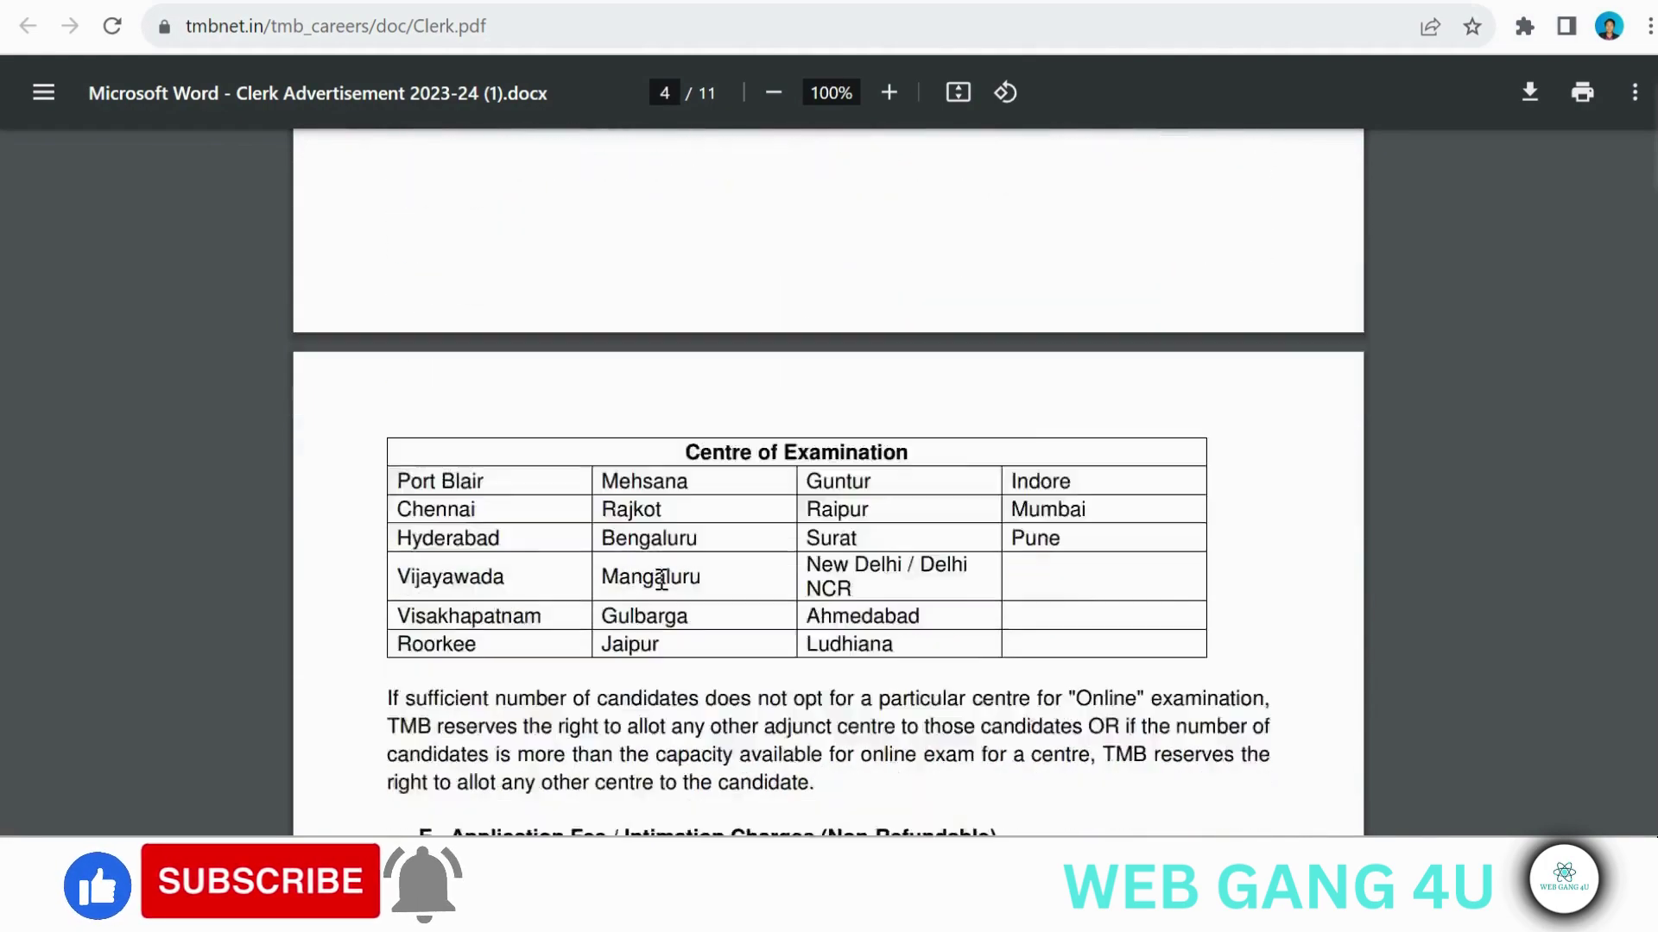
{"action": "scroll", "coordinate": [682, 495], "scroll_direction": "down", "scroll_amount": 4}
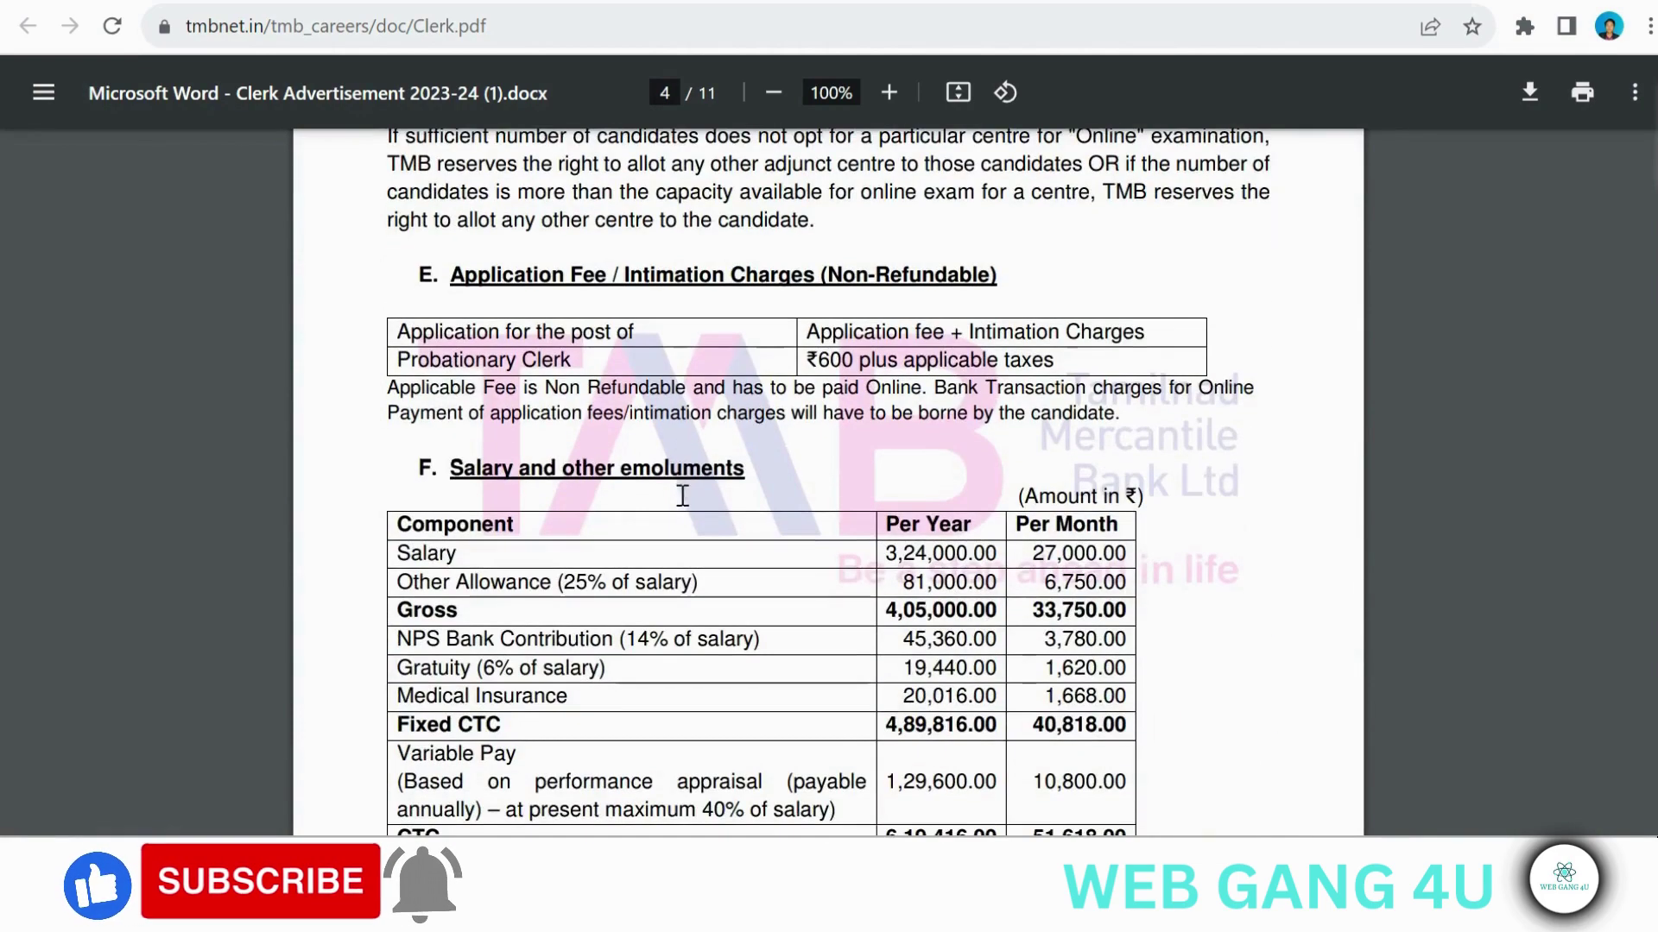
{"action": "scroll", "coordinate": [885, 390], "scroll_direction": "down", "scroll_amount": 5}
{"action": "scroll", "coordinate": [845, 393], "scroll_direction": "up", "scroll_amount": 2}
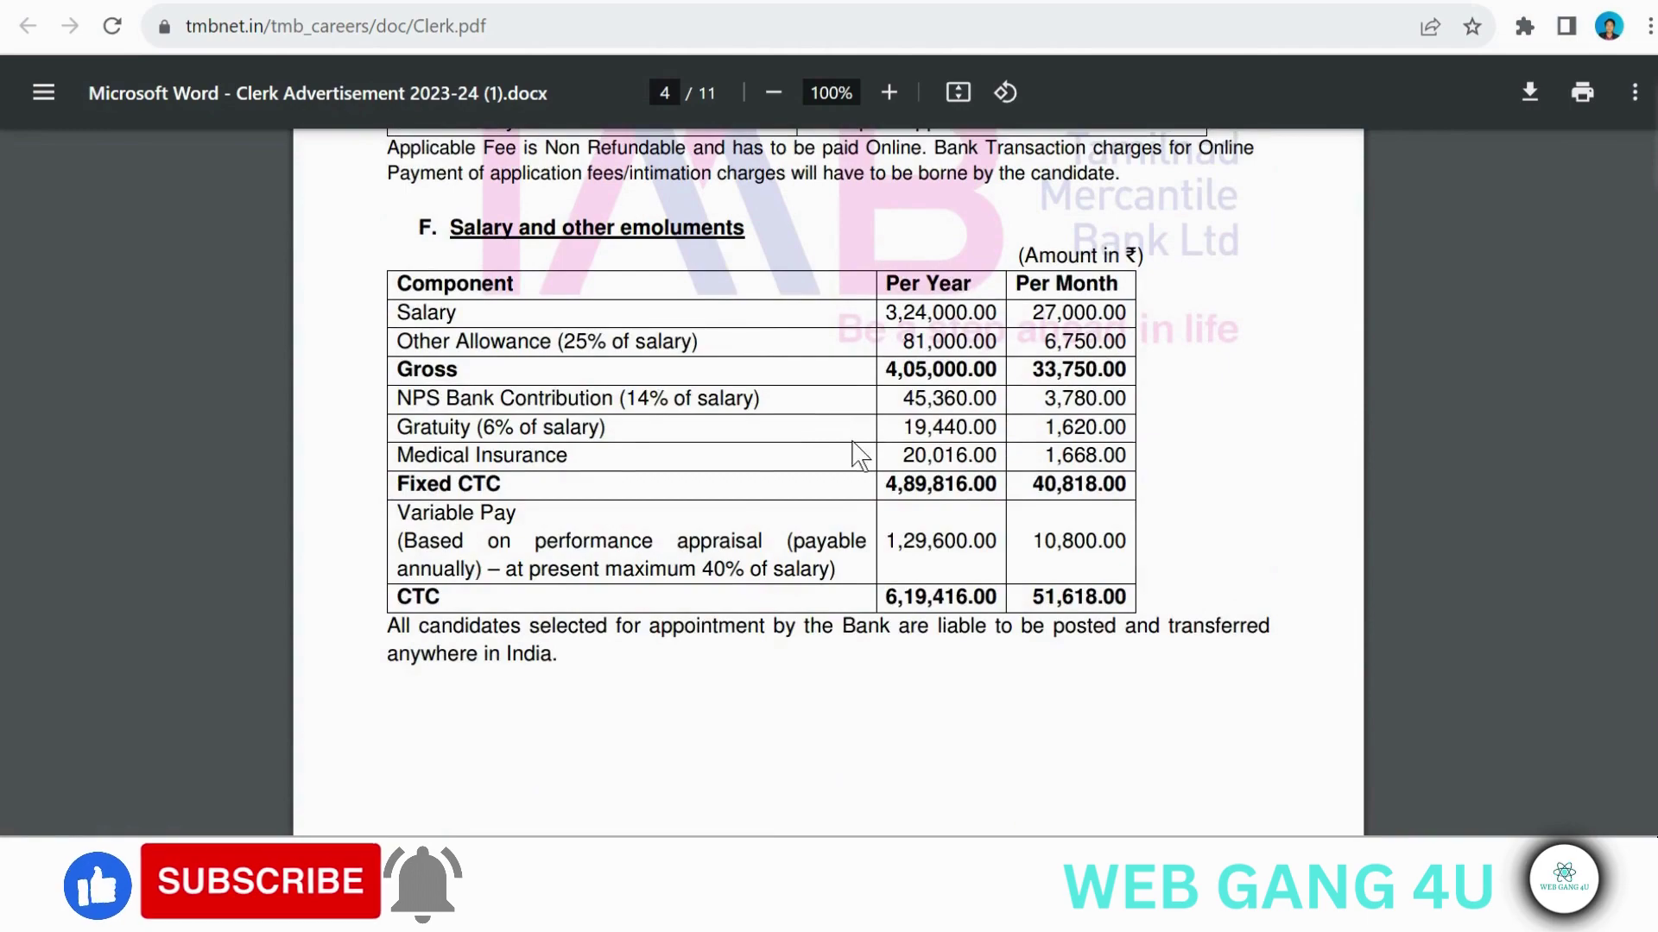
Step: Read the How to Apply section's scanned-document requirements and highlight the hand written declaration text
{"action": "scroll", "coordinate": [852, 455], "scroll_direction": "down", "scroll_amount": 9}
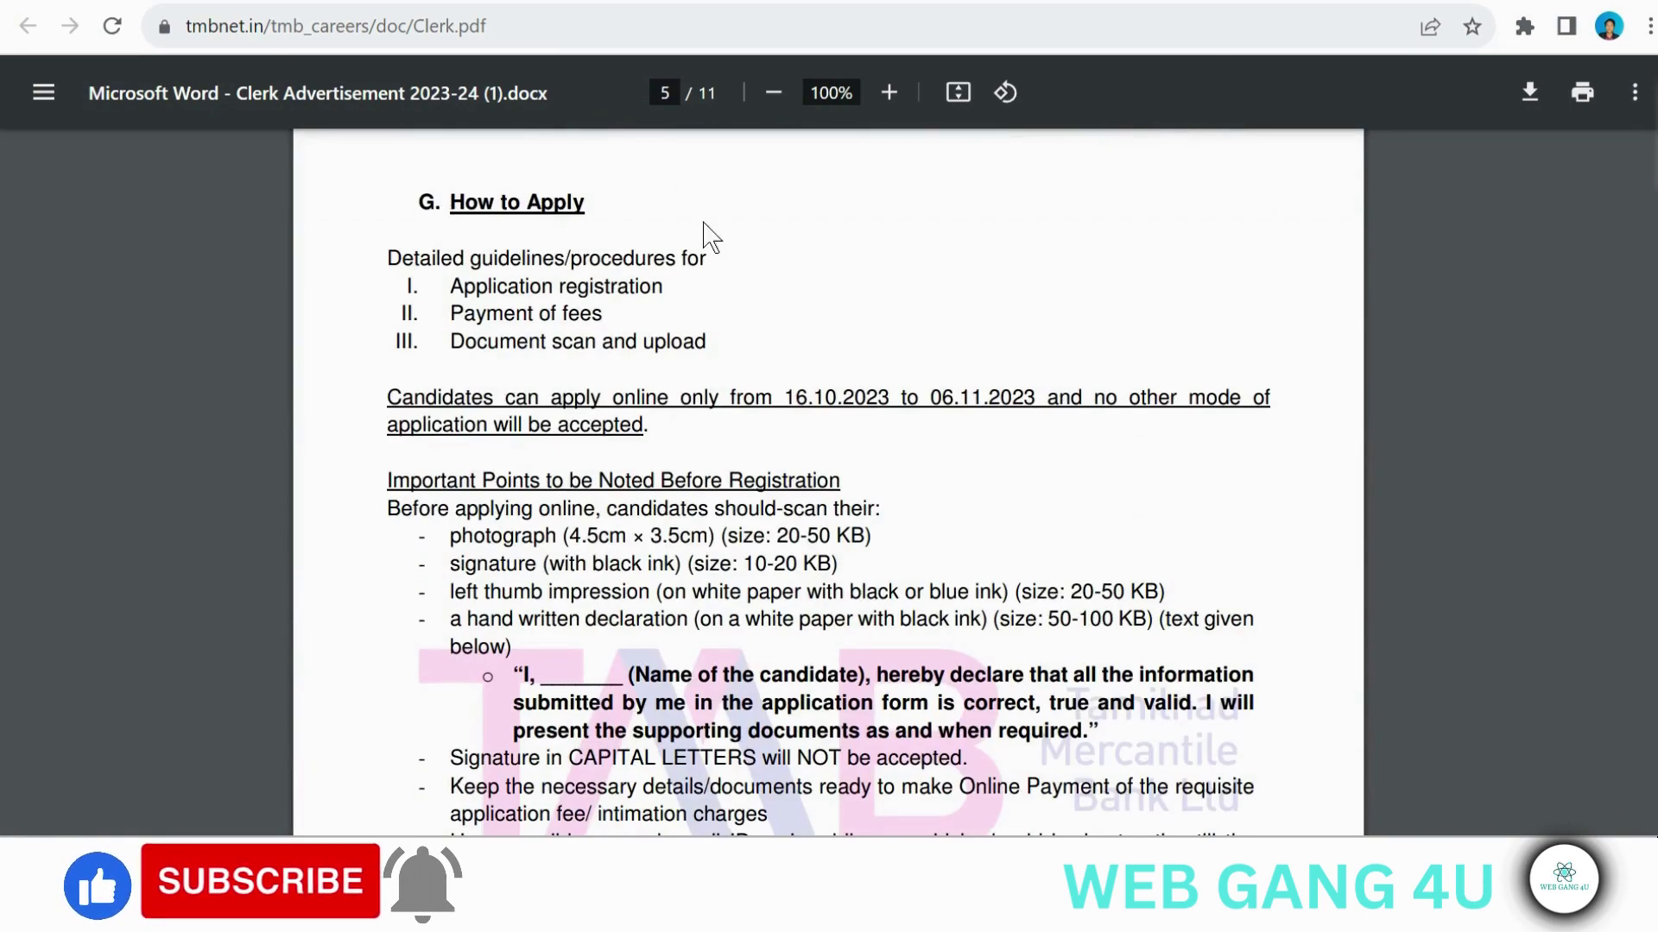
{"action": "scroll", "coordinate": [650, 519], "scroll_direction": "down", "scroll_amount": 2}
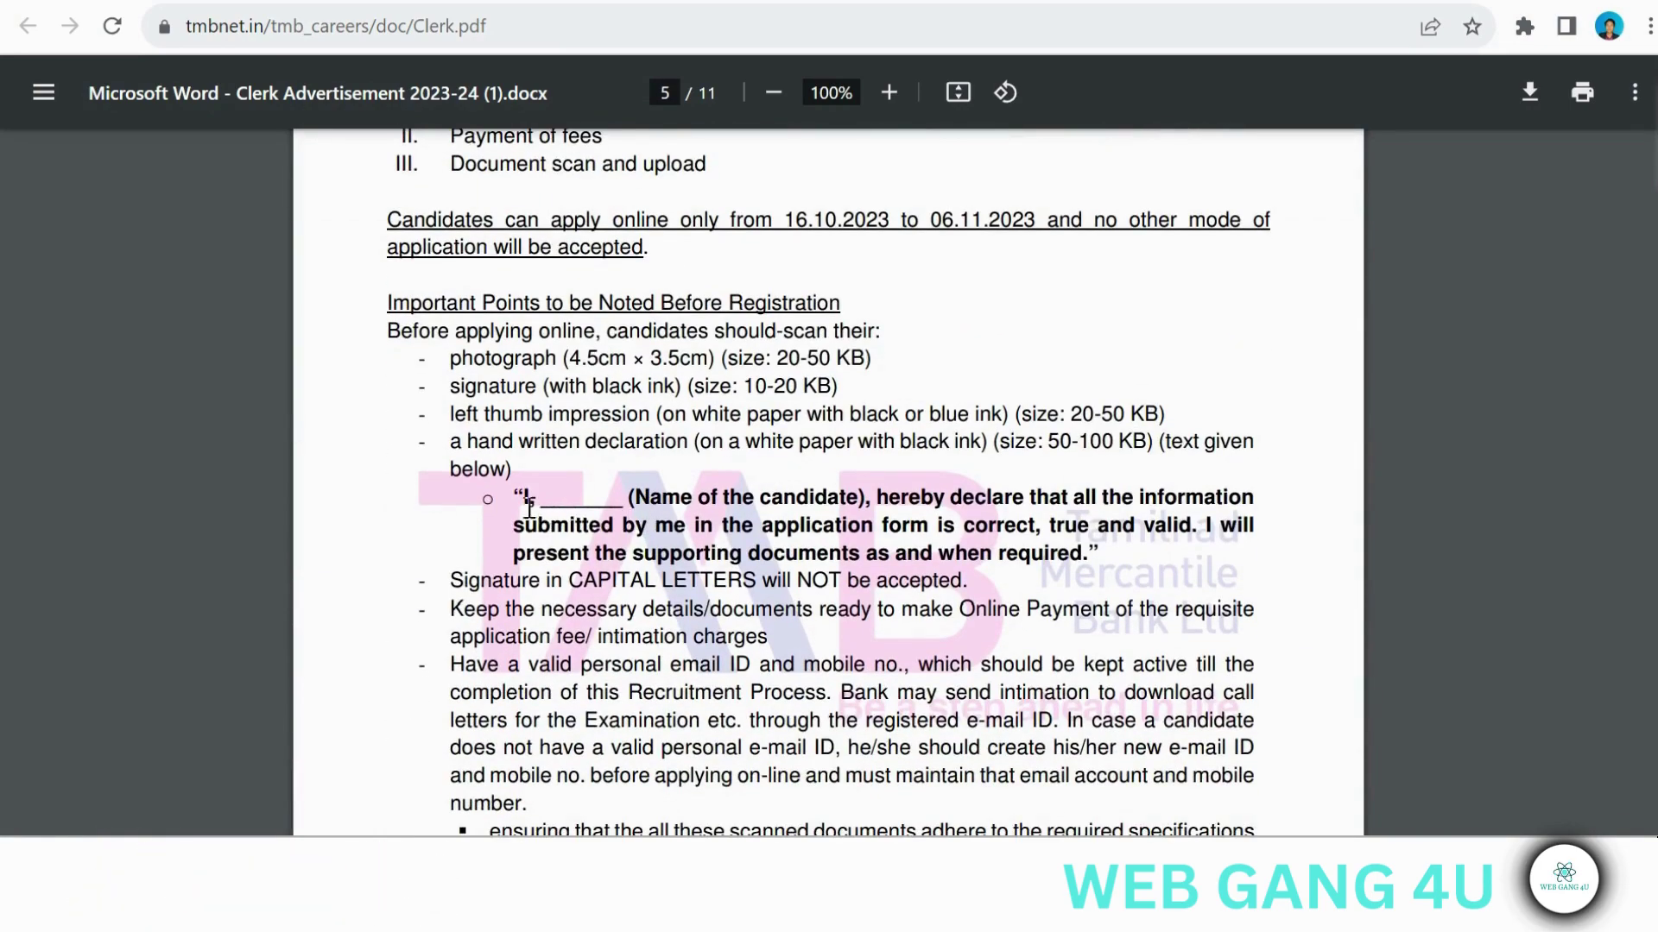
{"action": "left_click_drag", "start_coordinate": [514, 498], "coordinate": [1099, 559]}
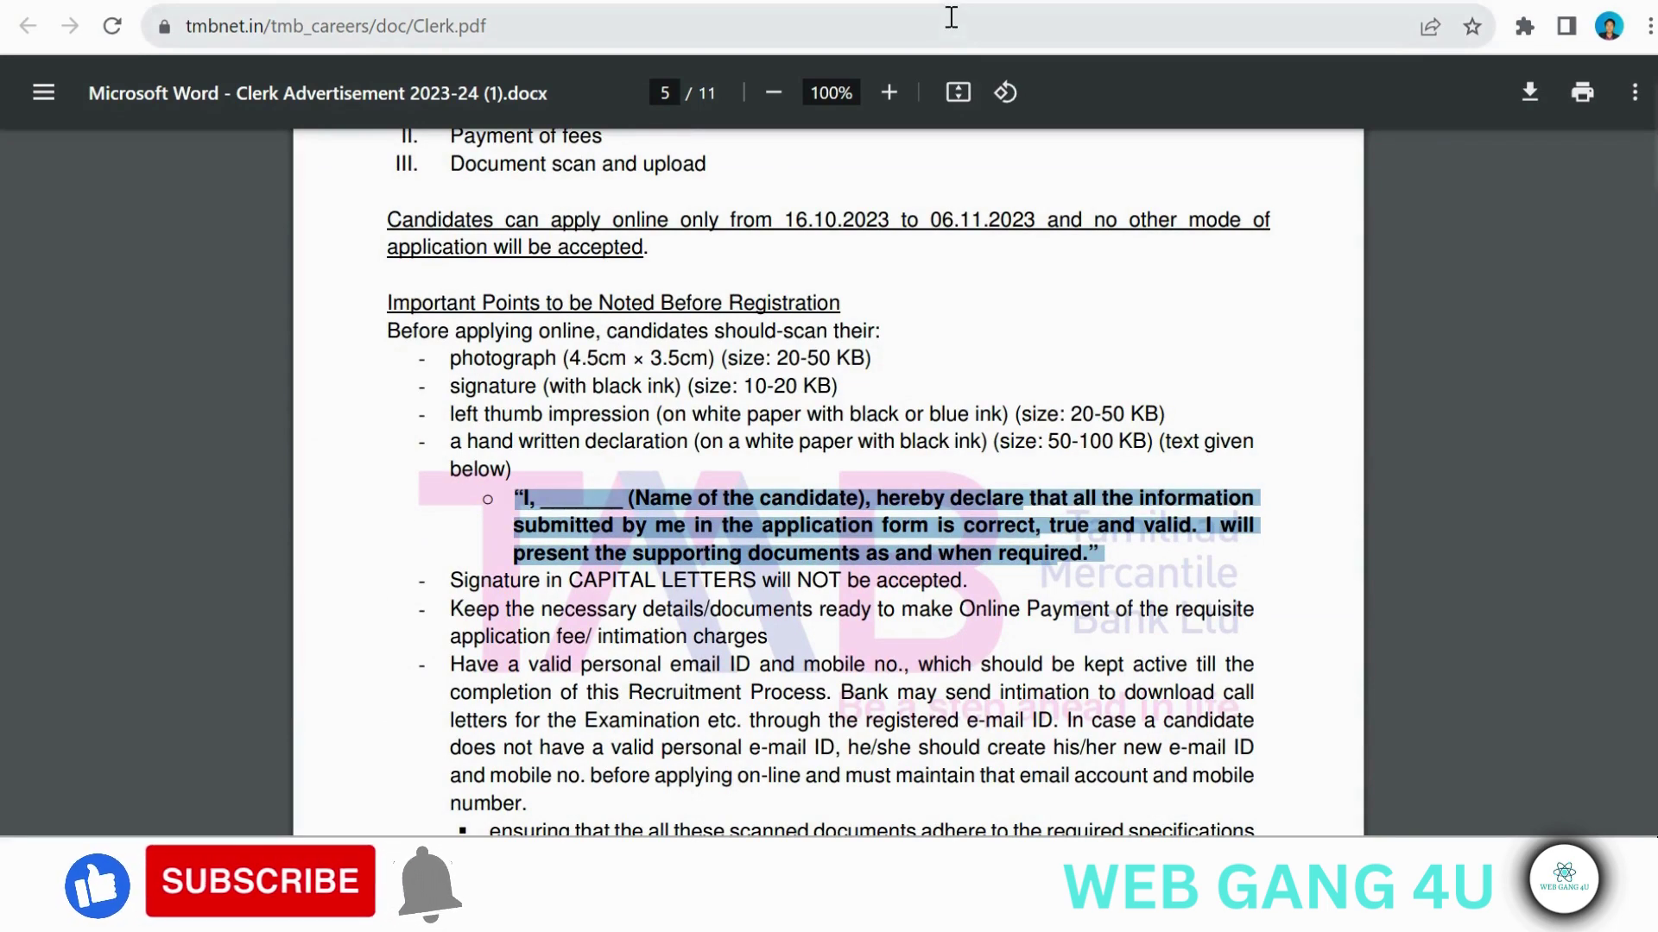
Step: Return to the application's document uploads, save the thumb impression and declaration files, and accept the no-changes notice to proceed to payment
{"action": "key", "text": "ctrl+Tab"}
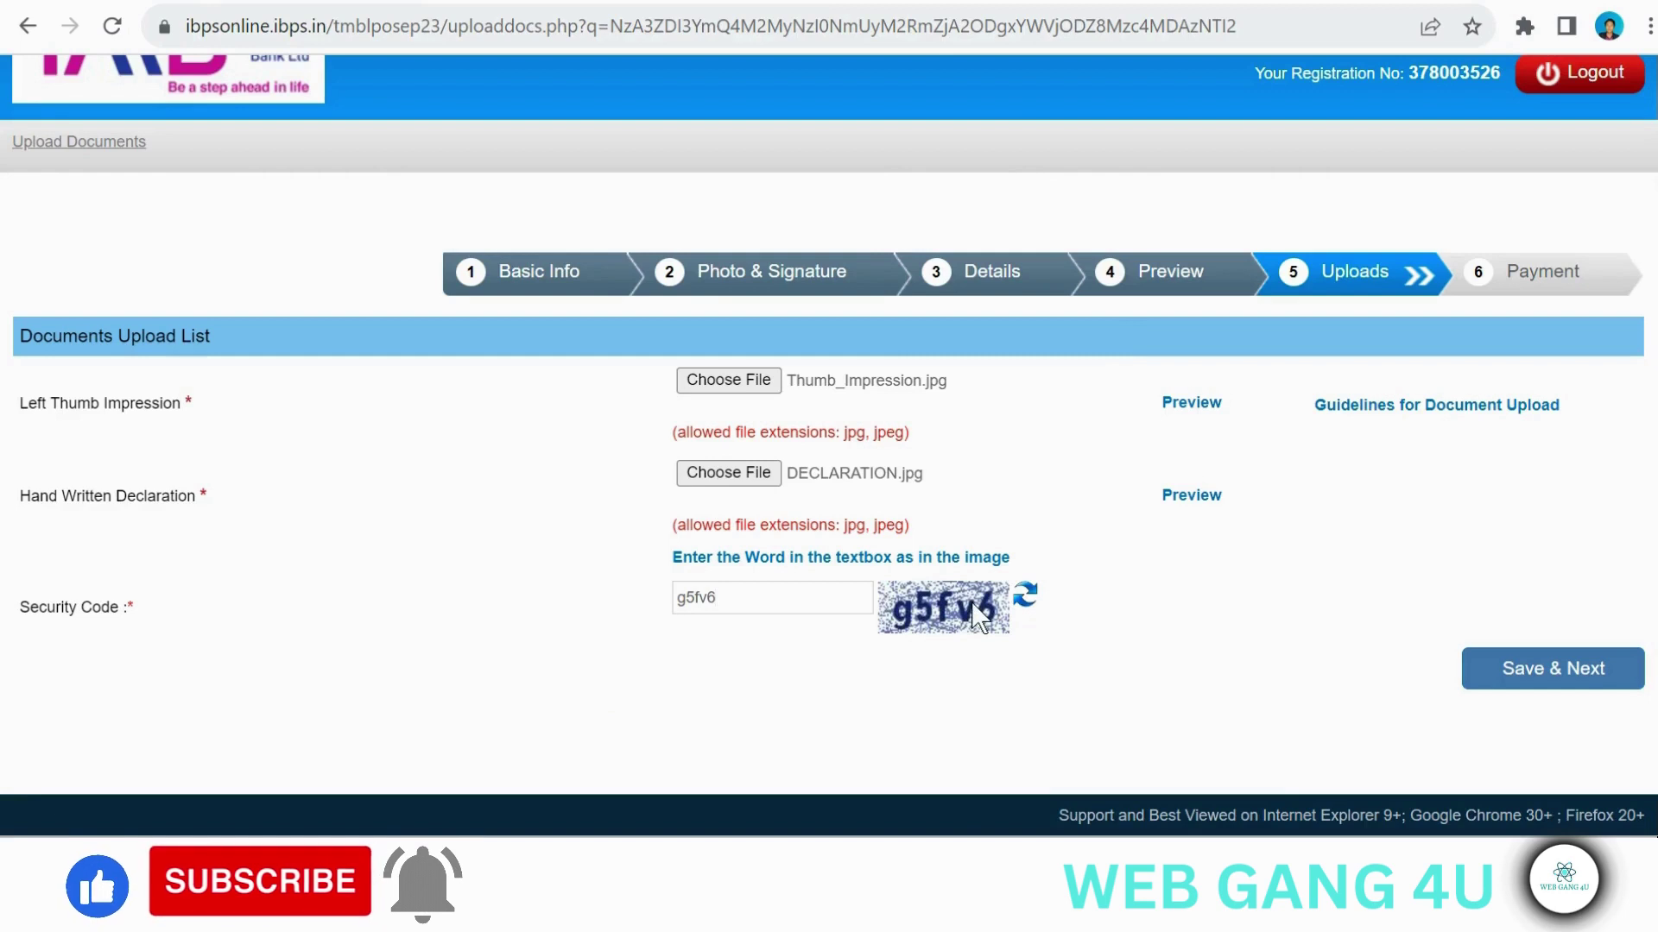
{"action": "left_click", "coordinate": [1586, 678]}
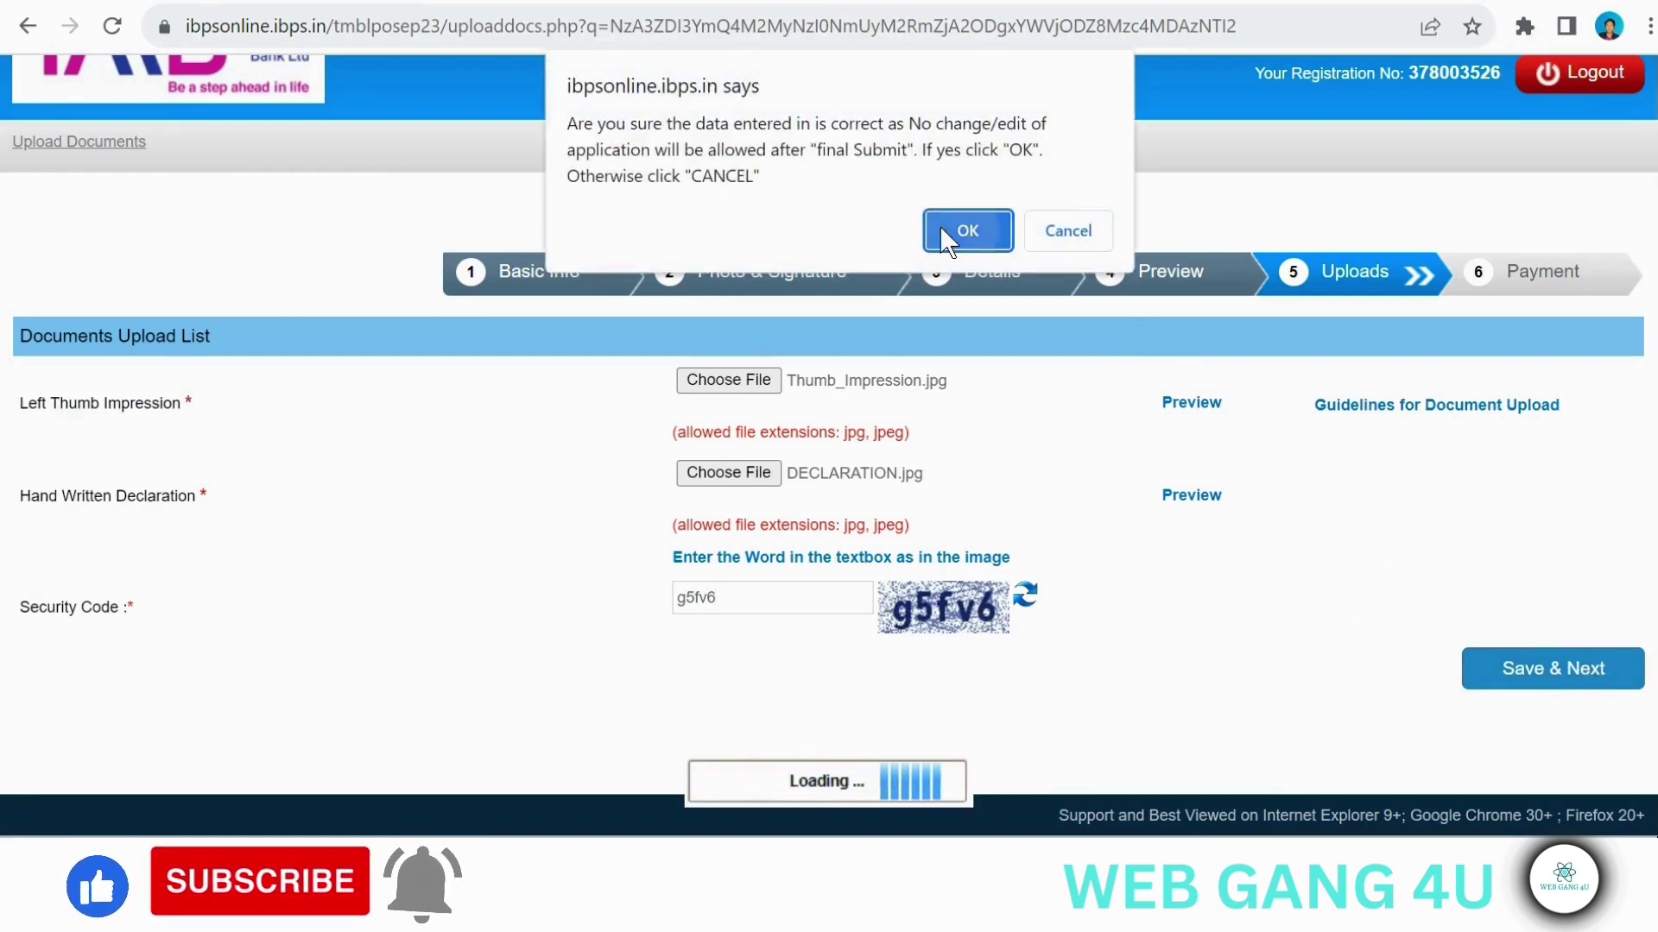
{"action": "left_click", "coordinate": [941, 228]}
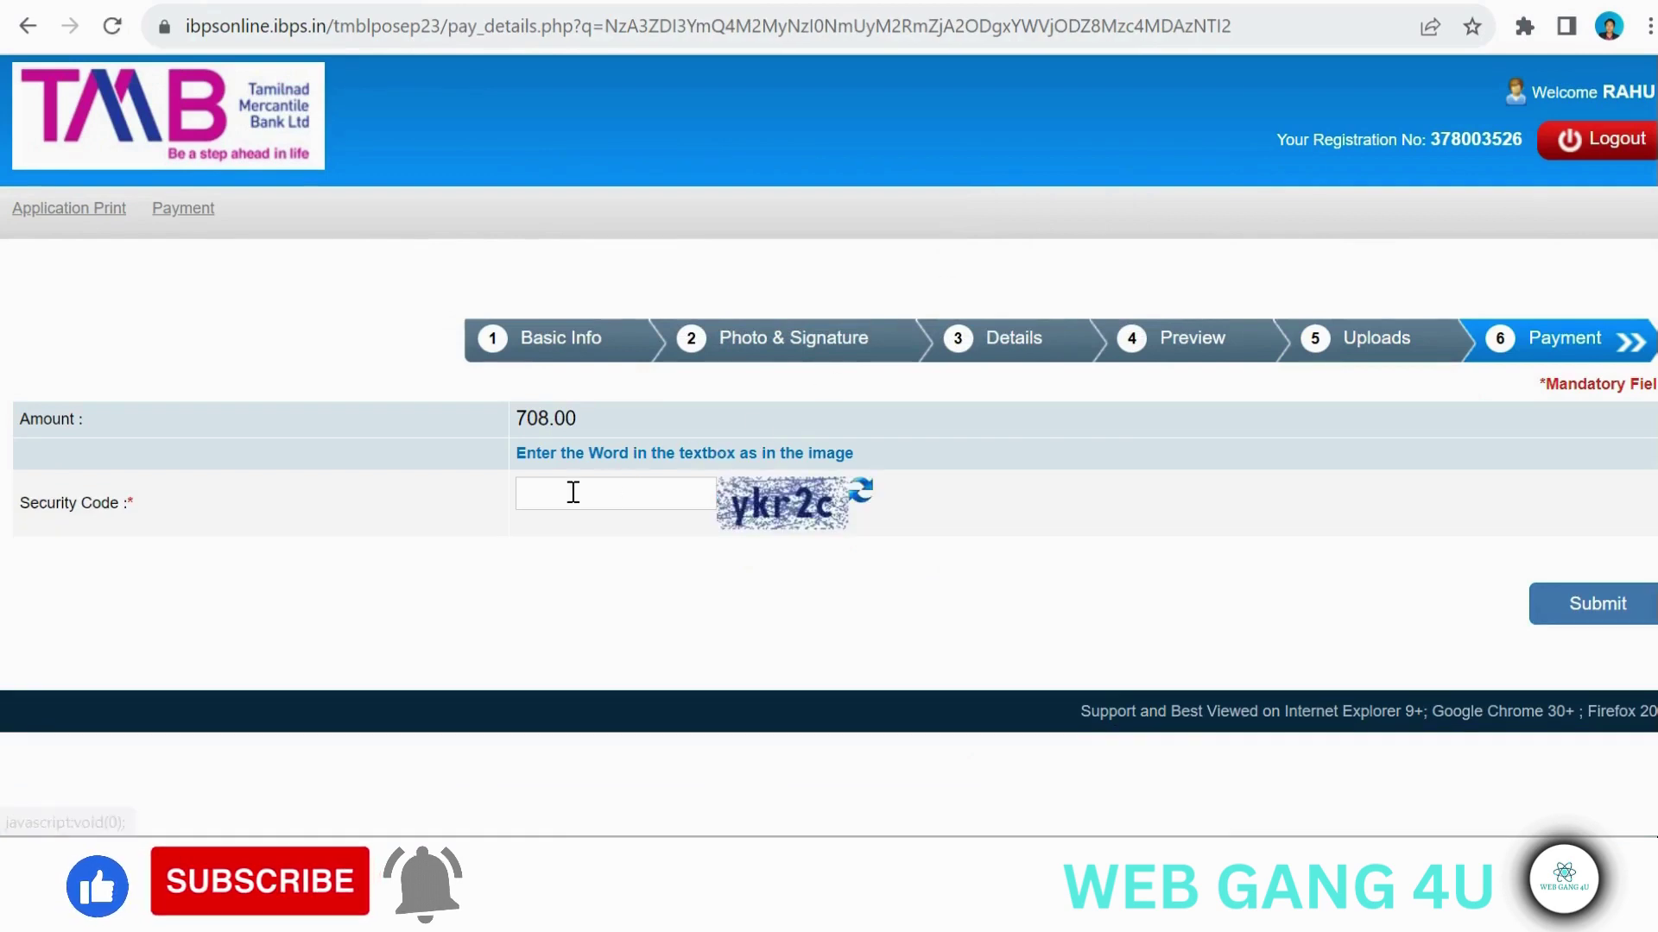
Step: Enter the security code from the image, submit the application fee payment and confirm the submission
{"action": "left_click", "coordinate": [554, 492]}
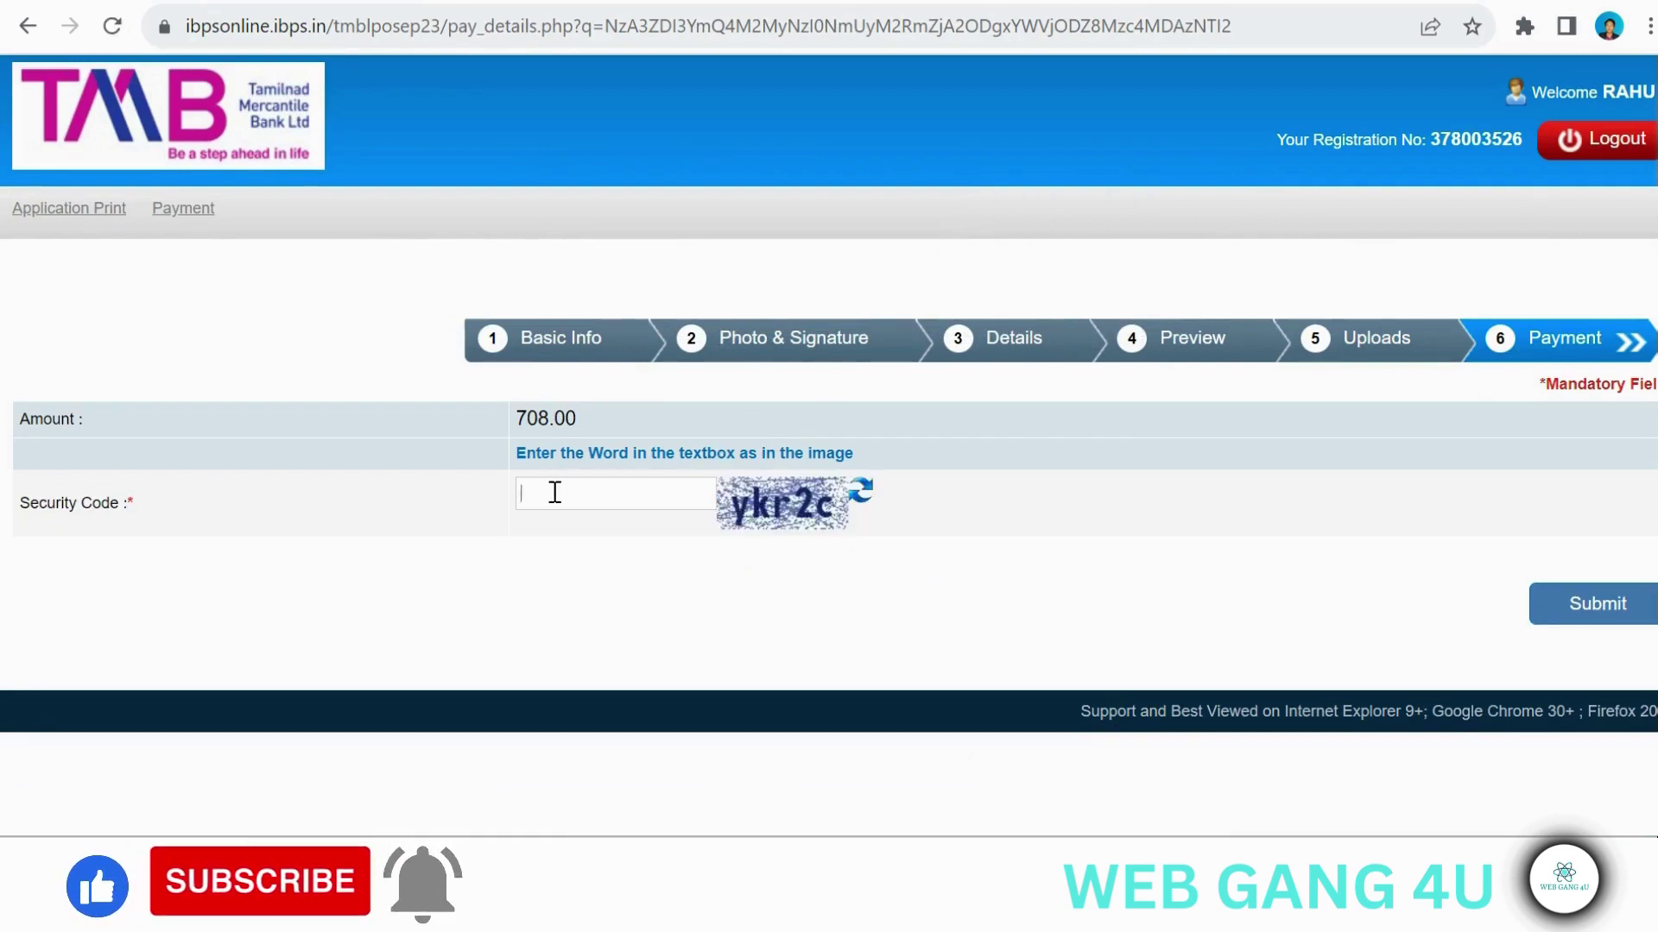
{"action": "type", "text": "ykr"}
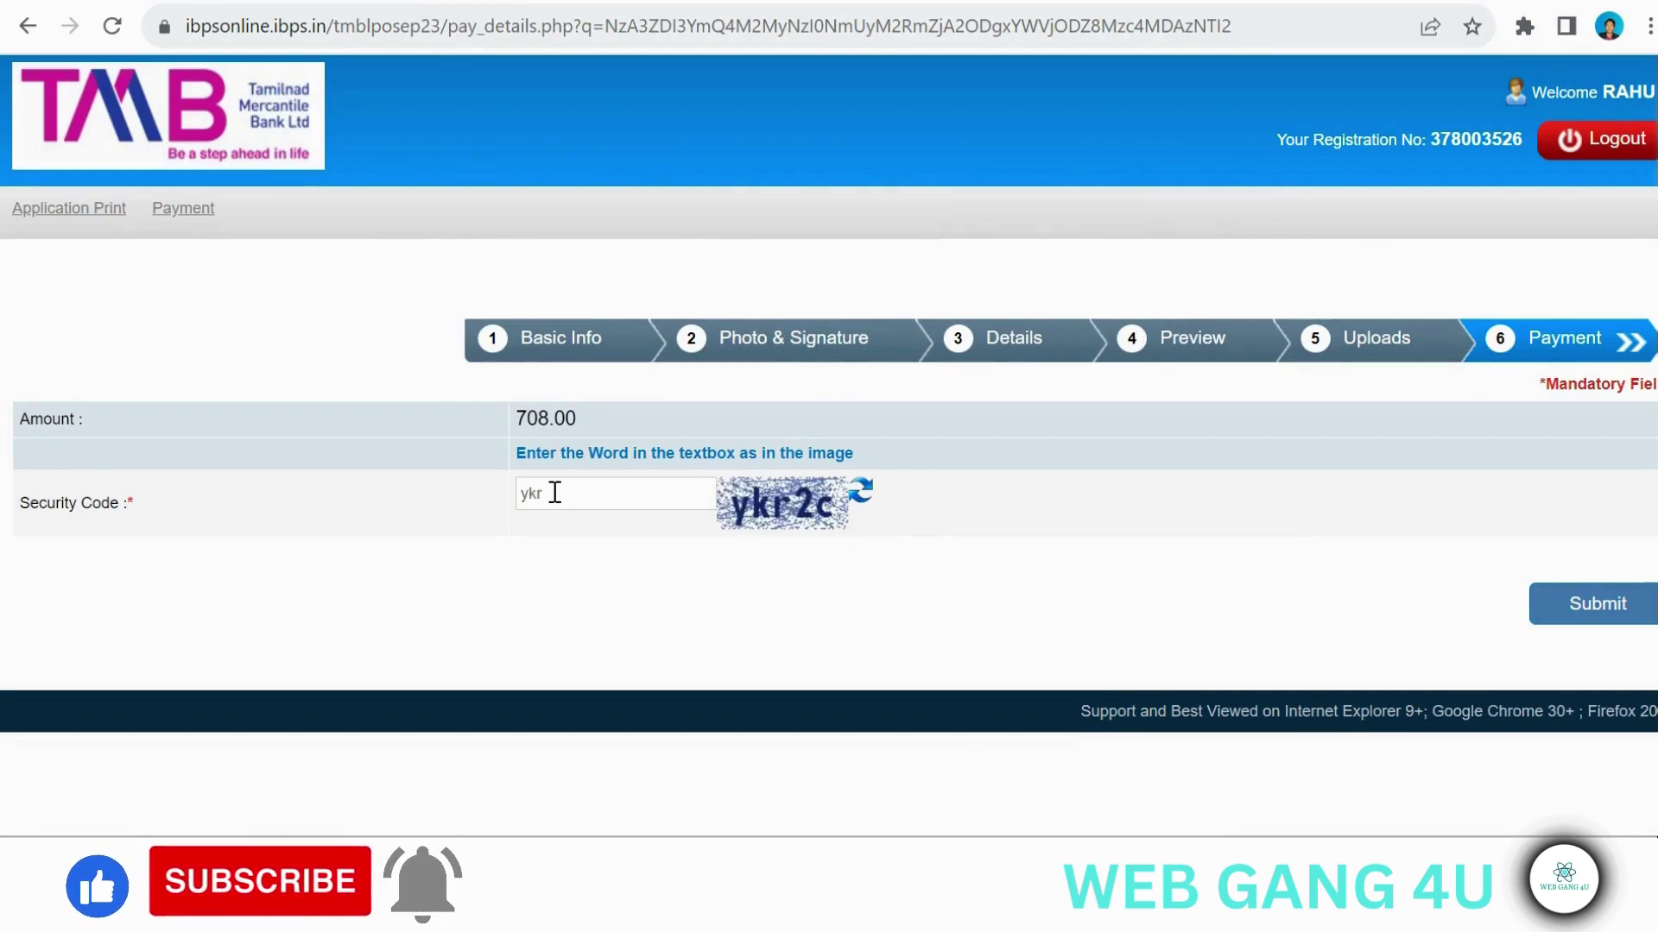
{"action": "type", "text": "2c"}
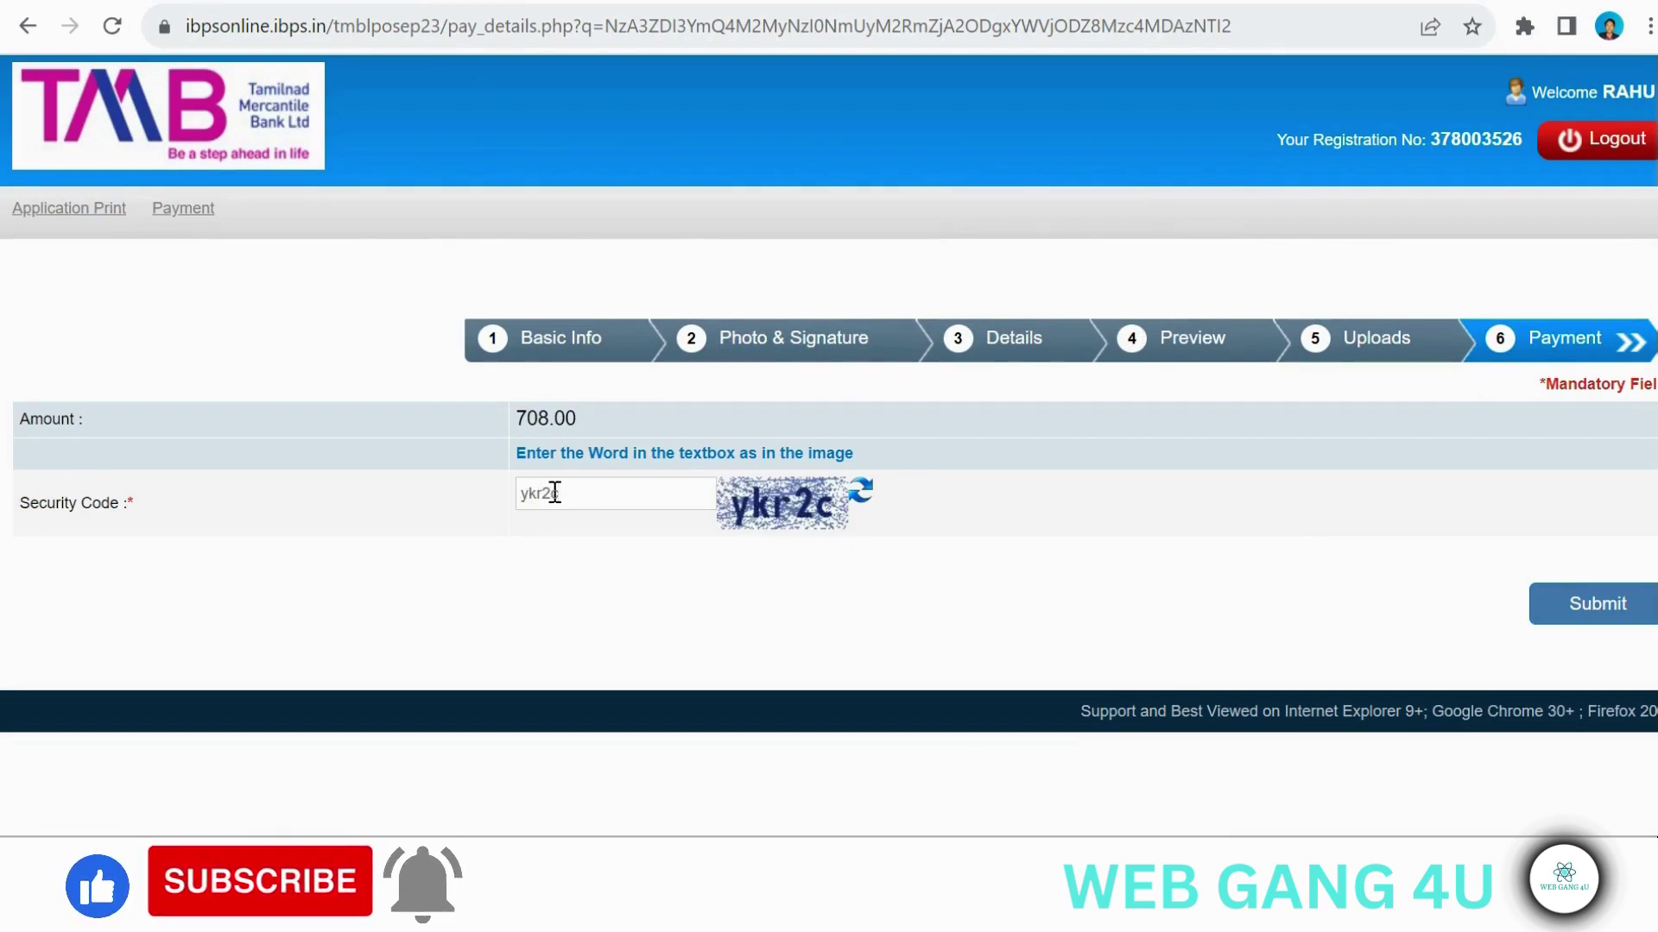
{"action": "left_click", "coordinate": [1601, 615]}
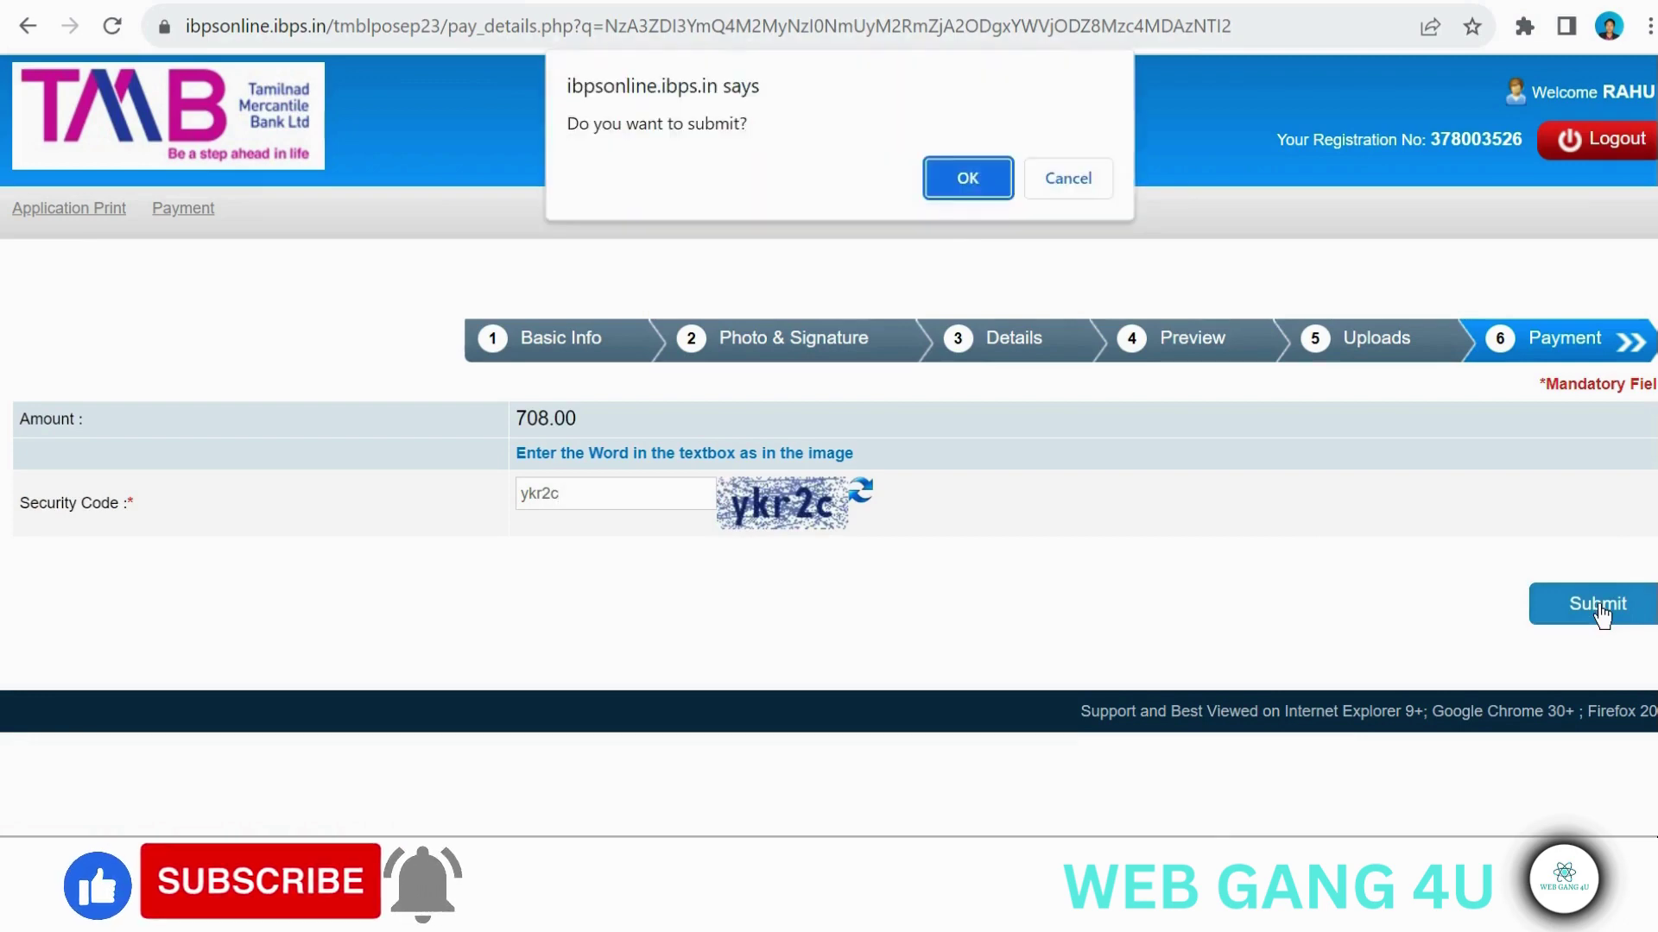
{"action": "left_click", "coordinate": [968, 178]}
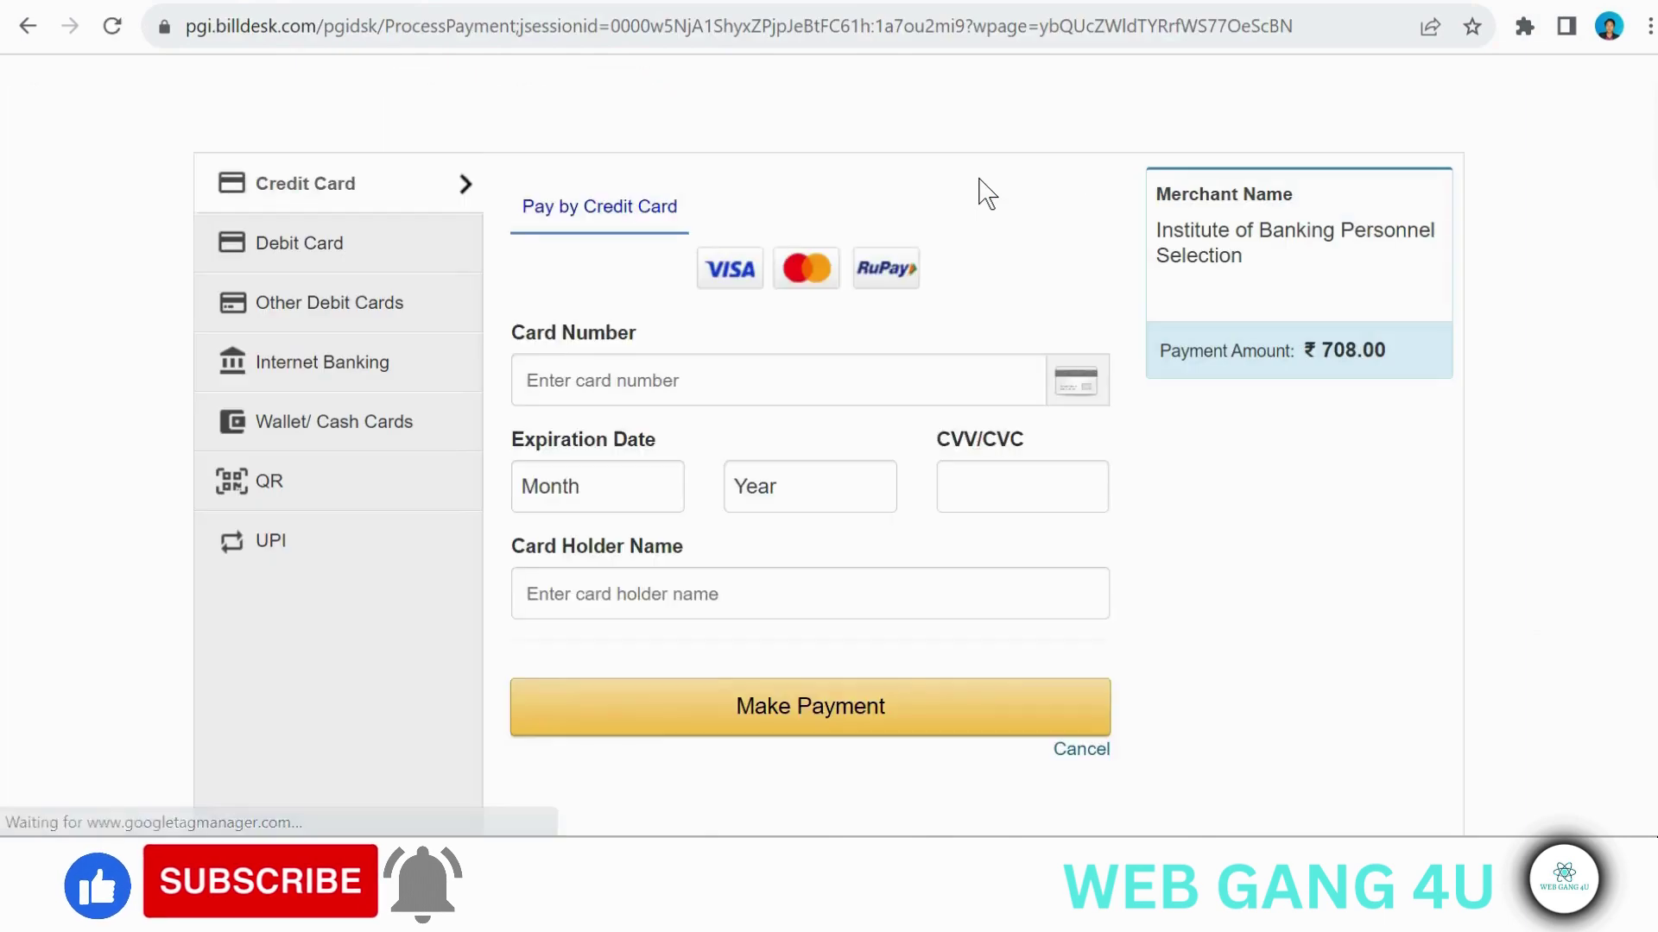
Step: Look through the debit card, other payment, wallet, QR and UPI options on the payment page
{"action": "left_click", "coordinate": [338, 269]}
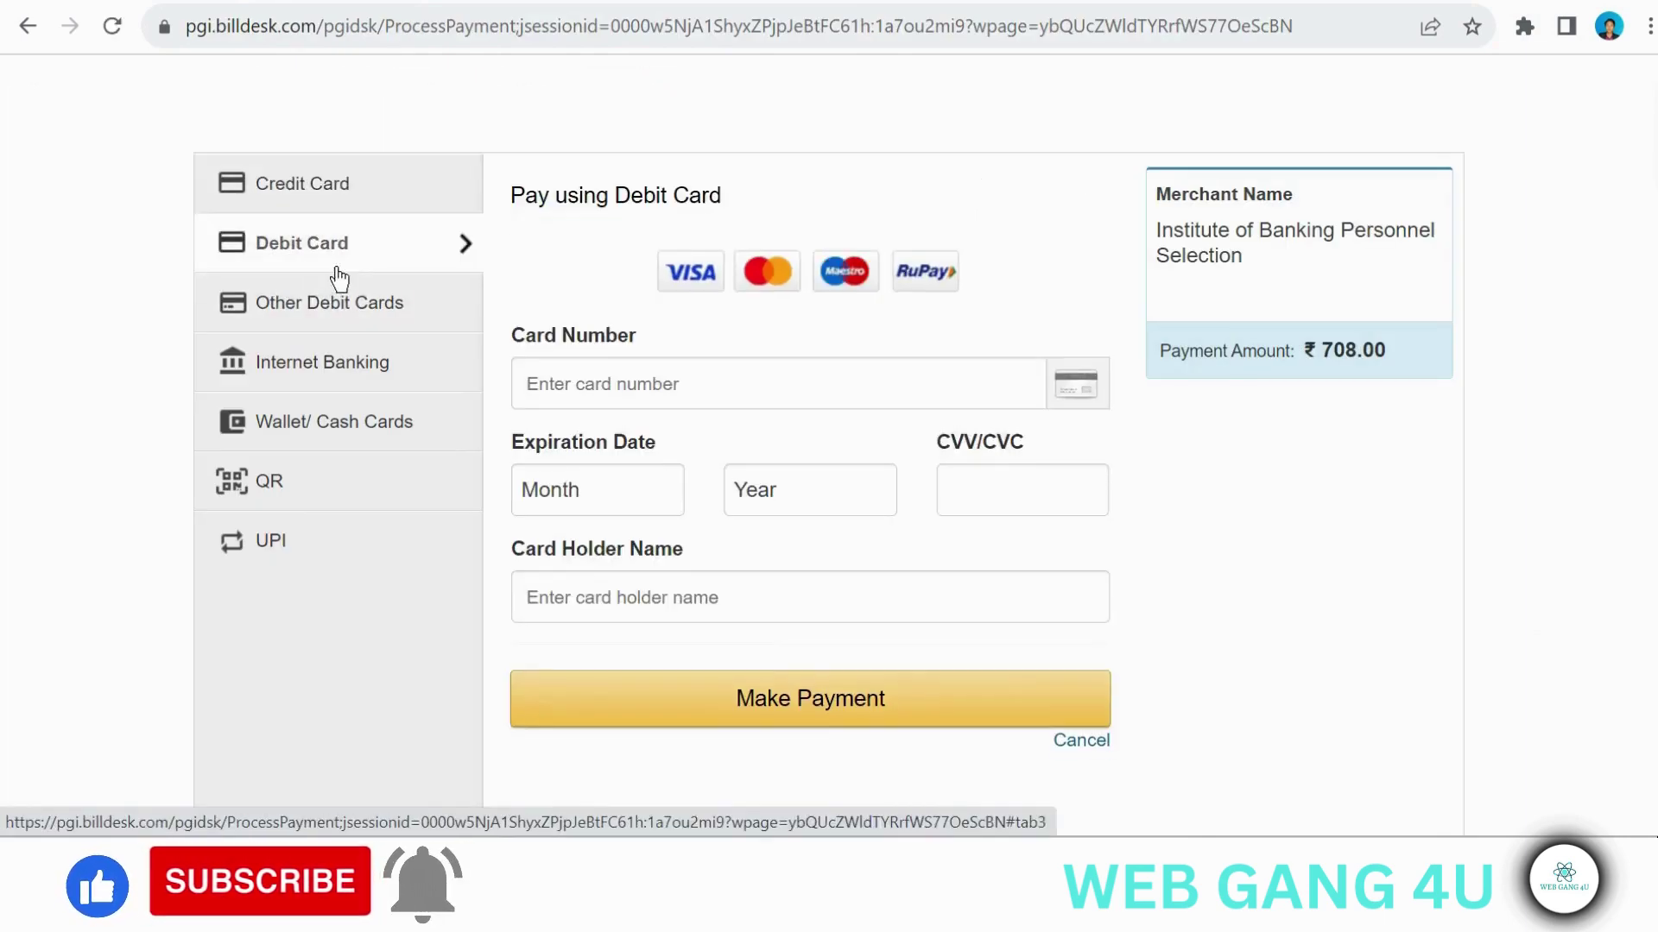
{"action": "left_click", "coordinate": [336, 336]}
{"action": "left_click", "coordinate": [313, 425]}
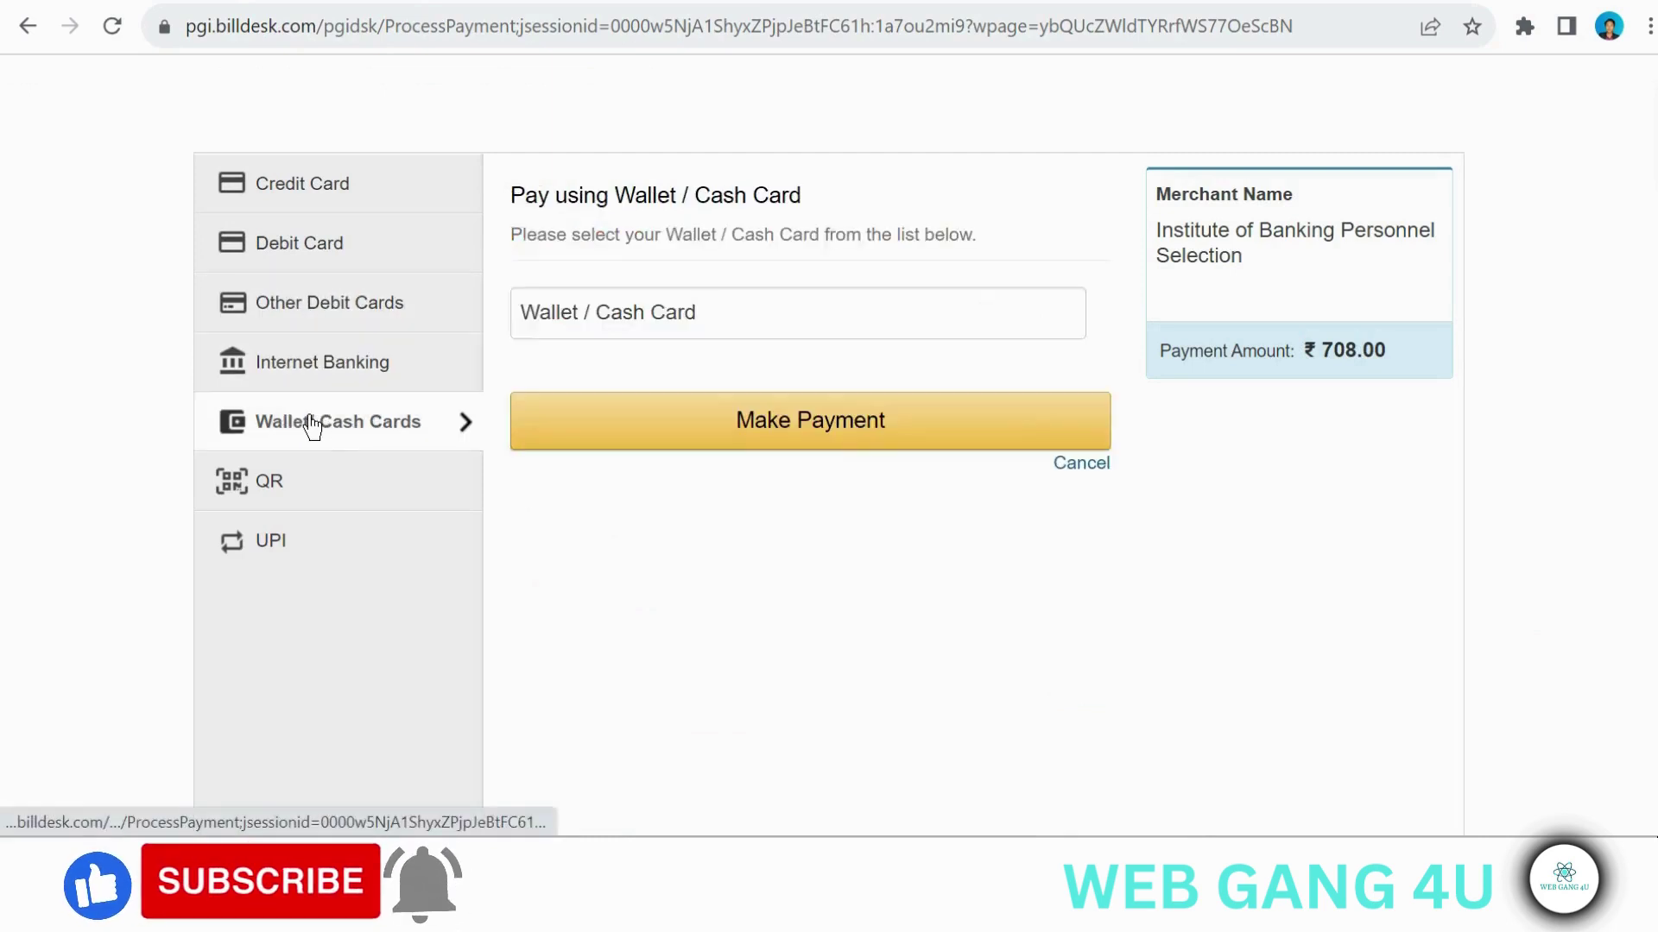
{"action": "left_click", "coordinate": [305, 502]}
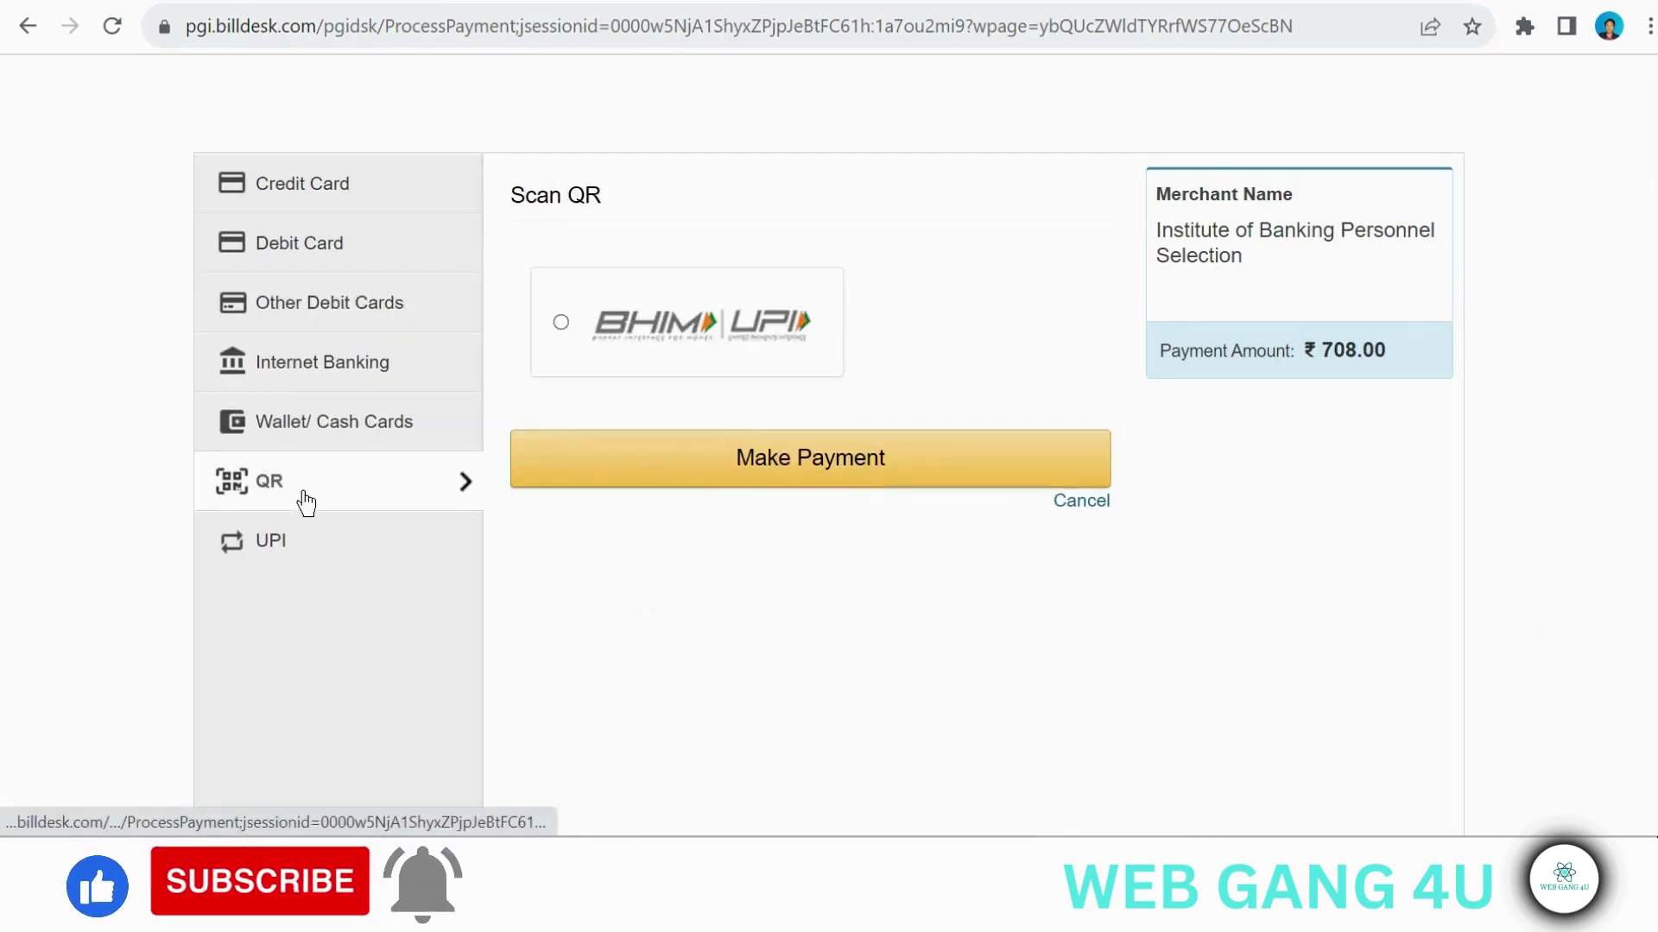
{"action": "left_click", "coordinate": [323, 552]}
Step: Choose debit card payment, set the expiration date to 08 (Aug) 2030, and go through the card number, CVV/CVC and card holder name fields
{"action": "left_click", "coordinate": [317, 248]}
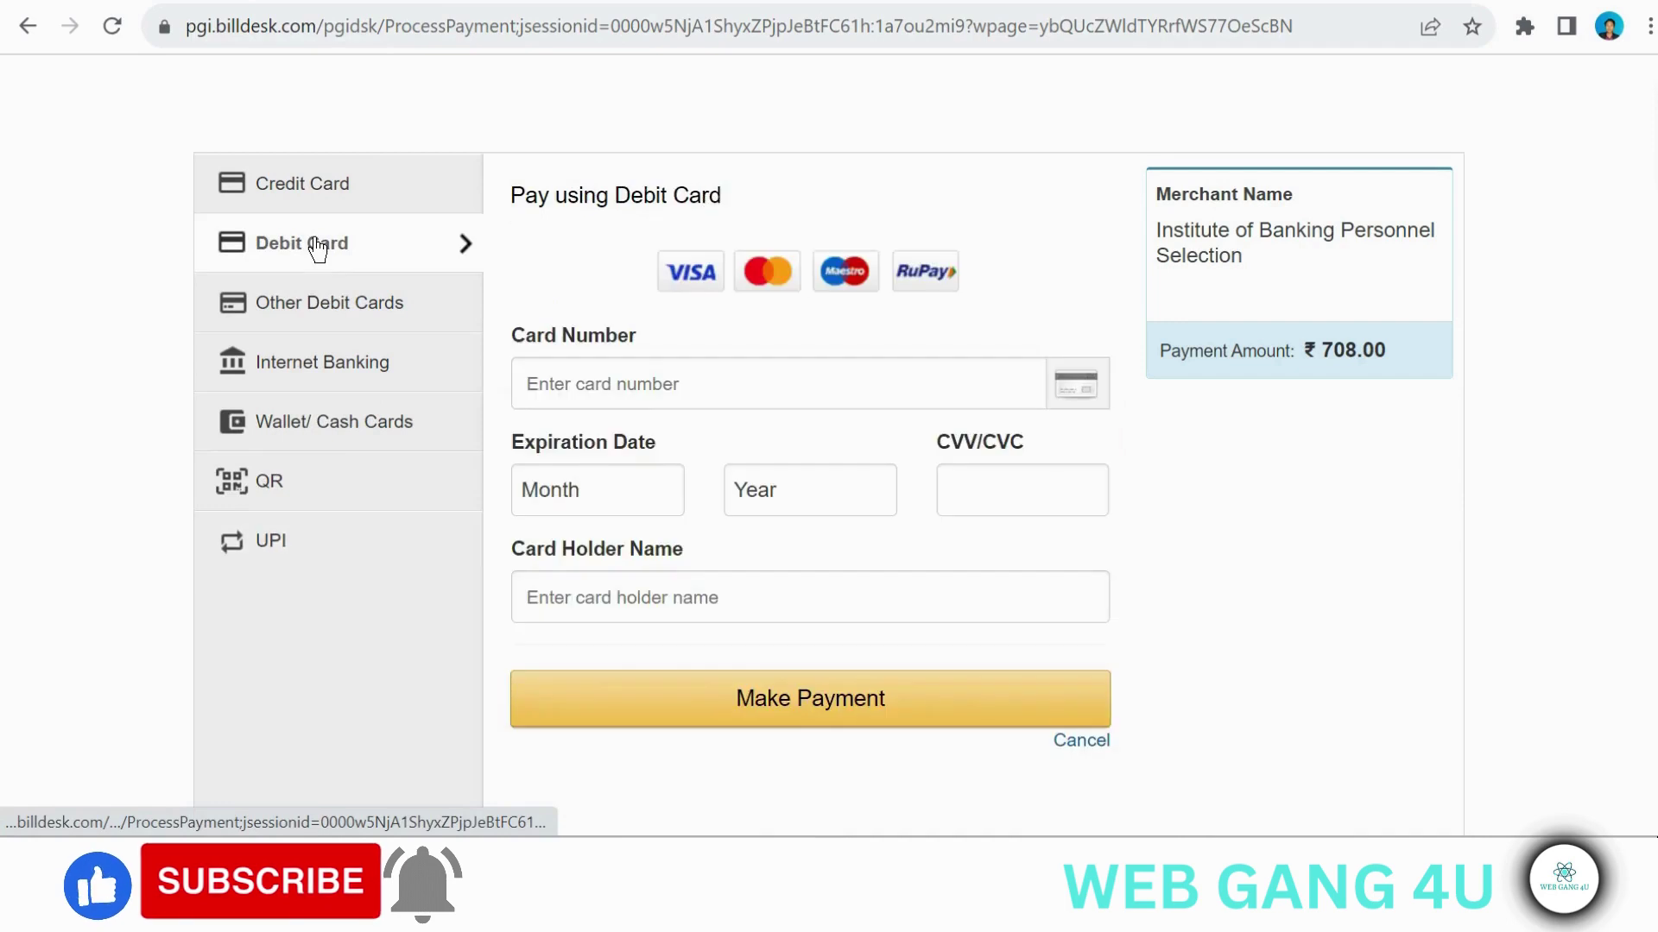
{"action": "left_click", "coordinate": [635, 387]}
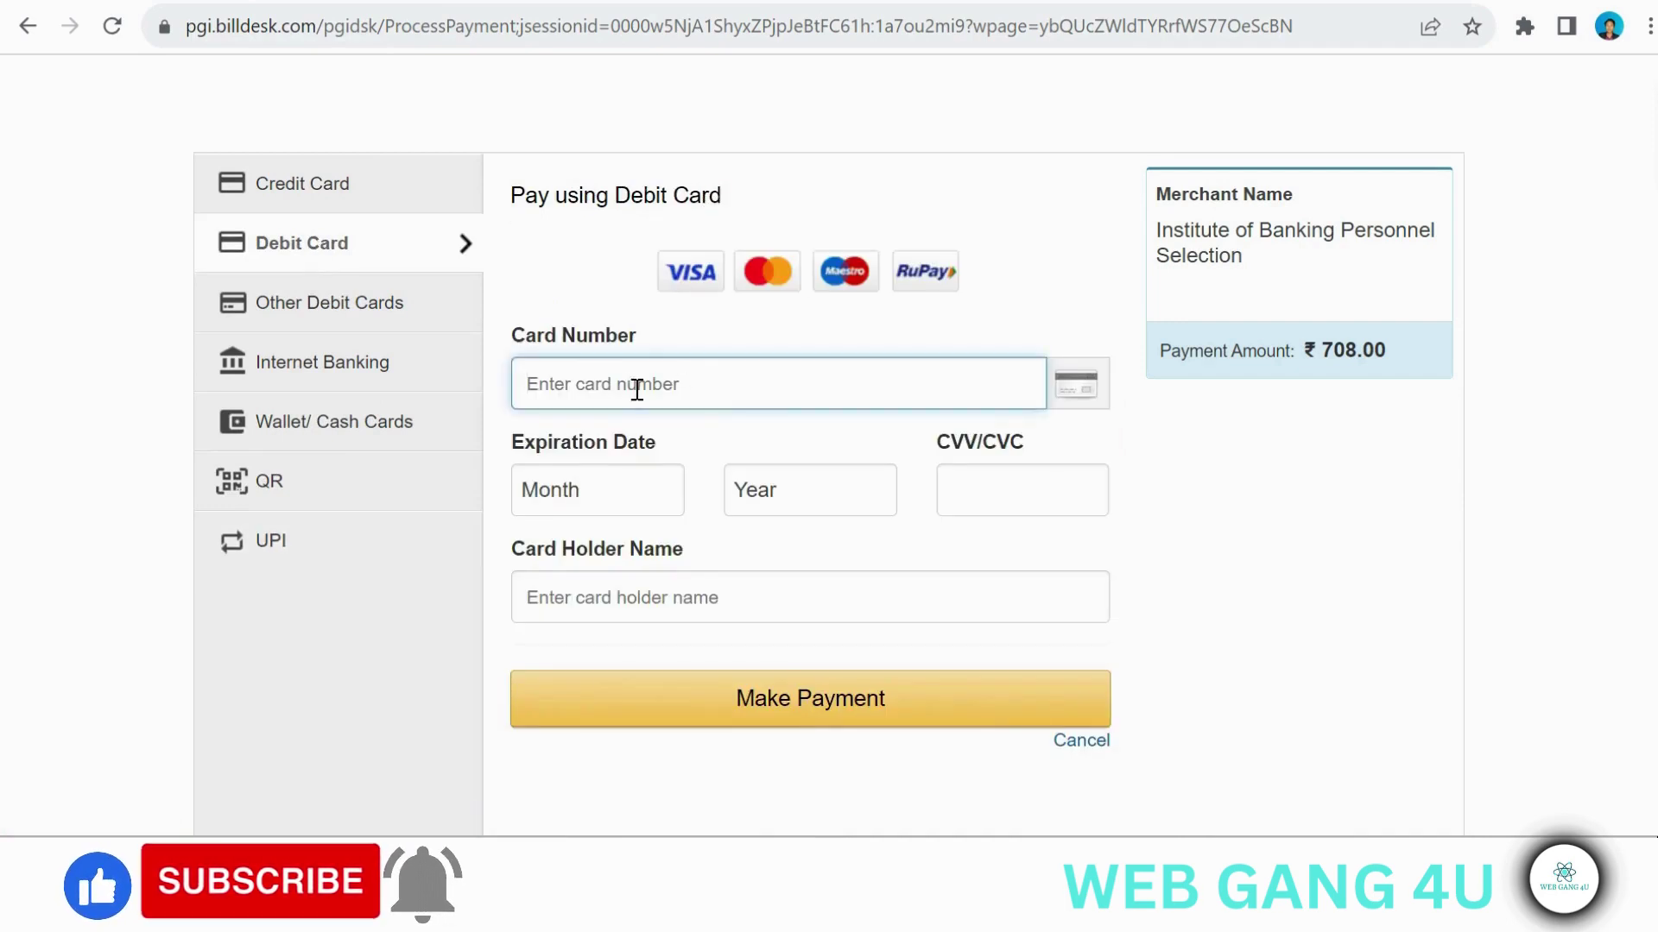
{"action": "left_click", "coordinate": [637, 505]}
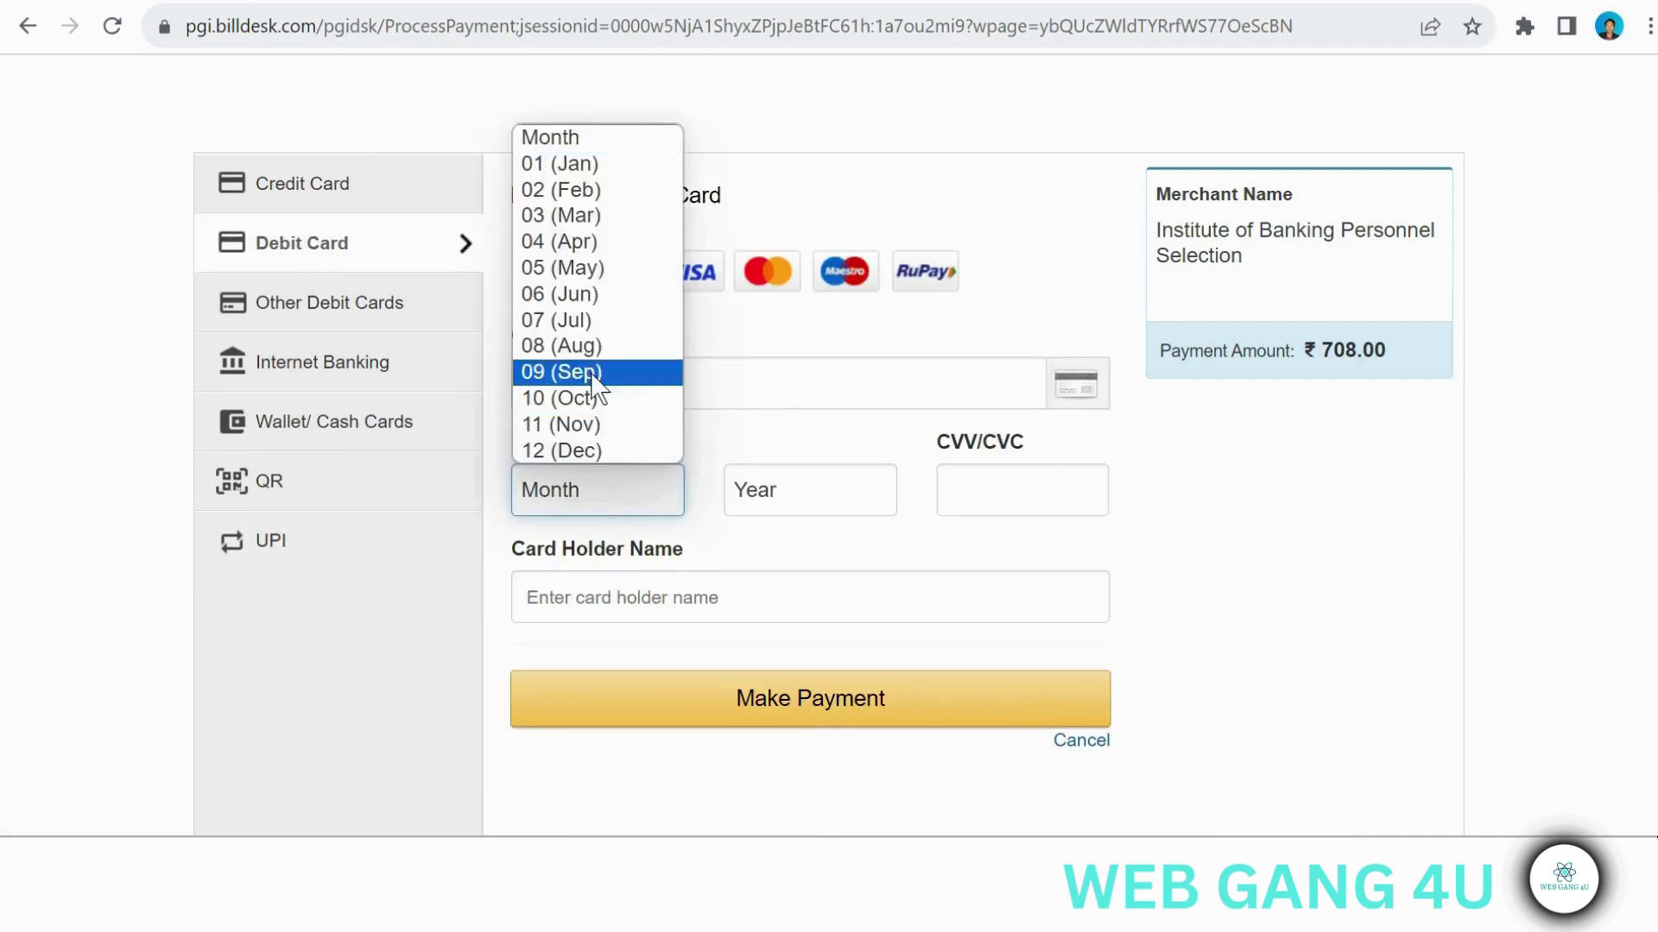
{"action": "left_click", "coordinate": [587, 347]}
{"action": "left_click", "coordinate": [832, 492]}
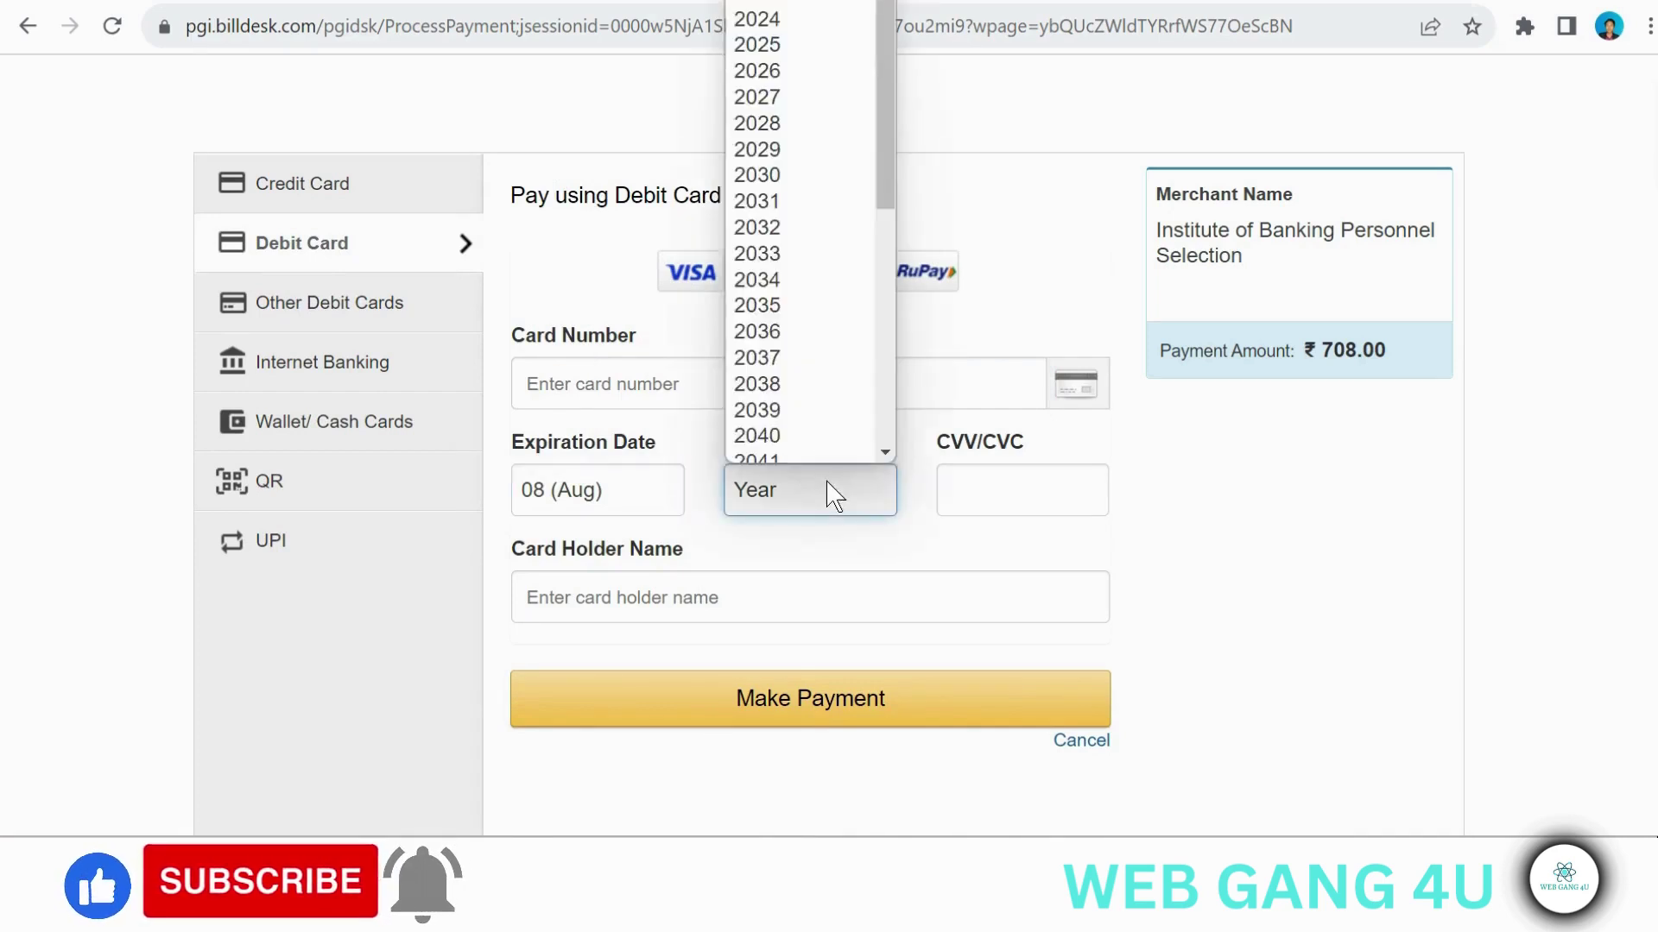
{"action": "left_click", "coordinate": [771, 169]}
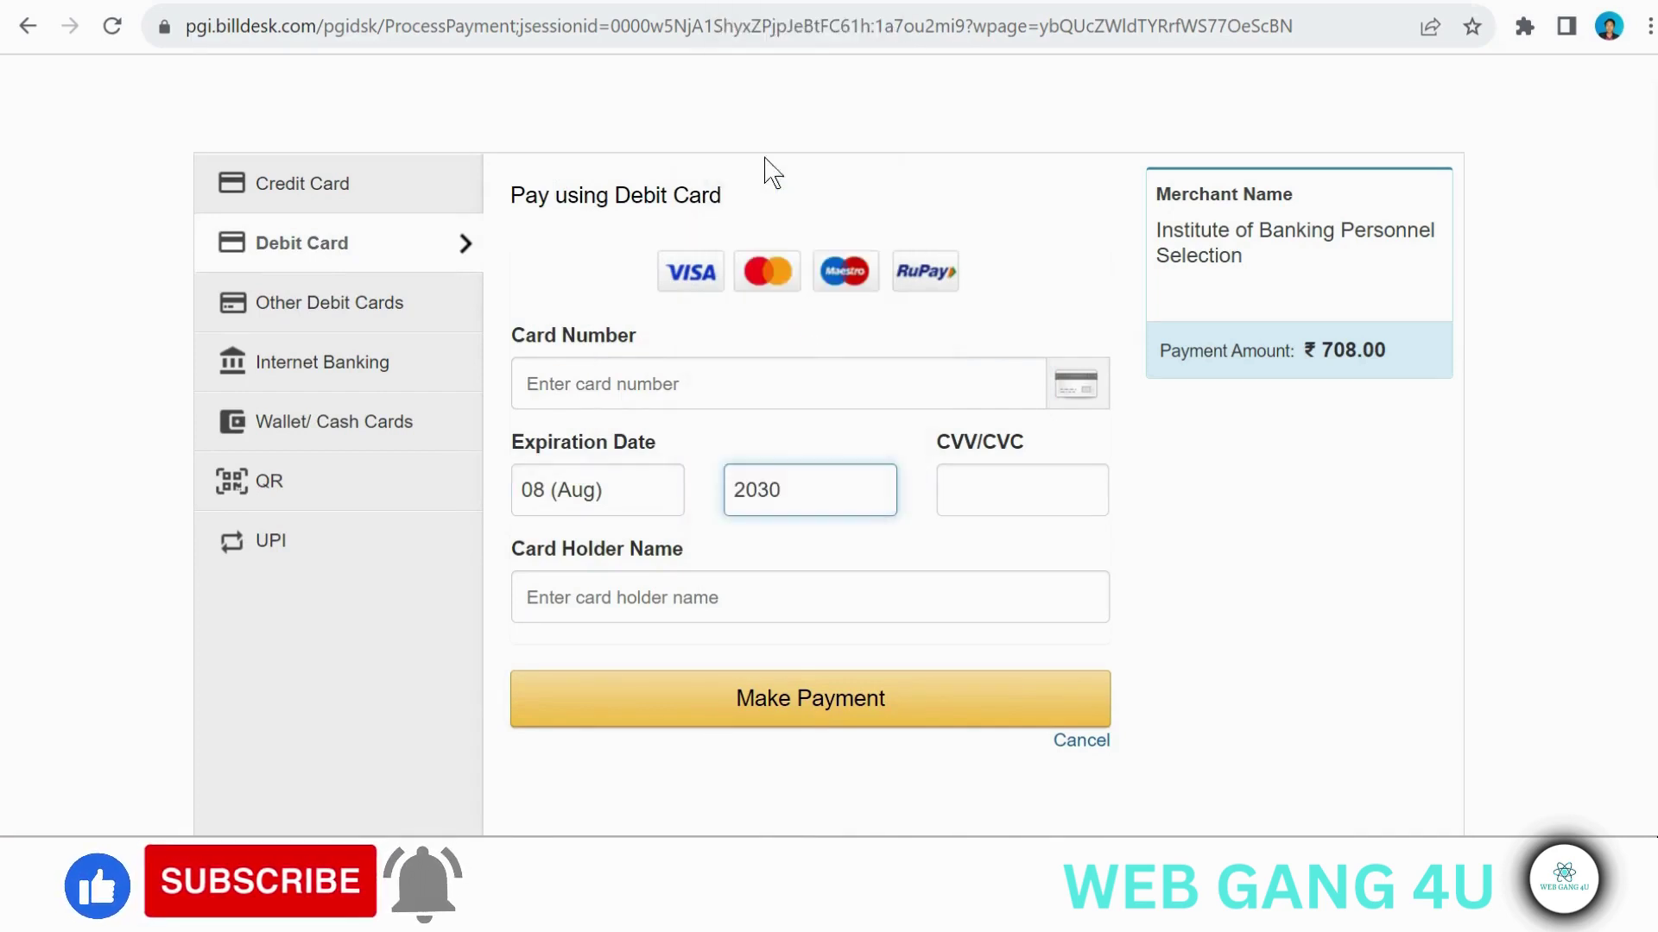
{"action": "left_click", "coordinate": [1021, 488]}
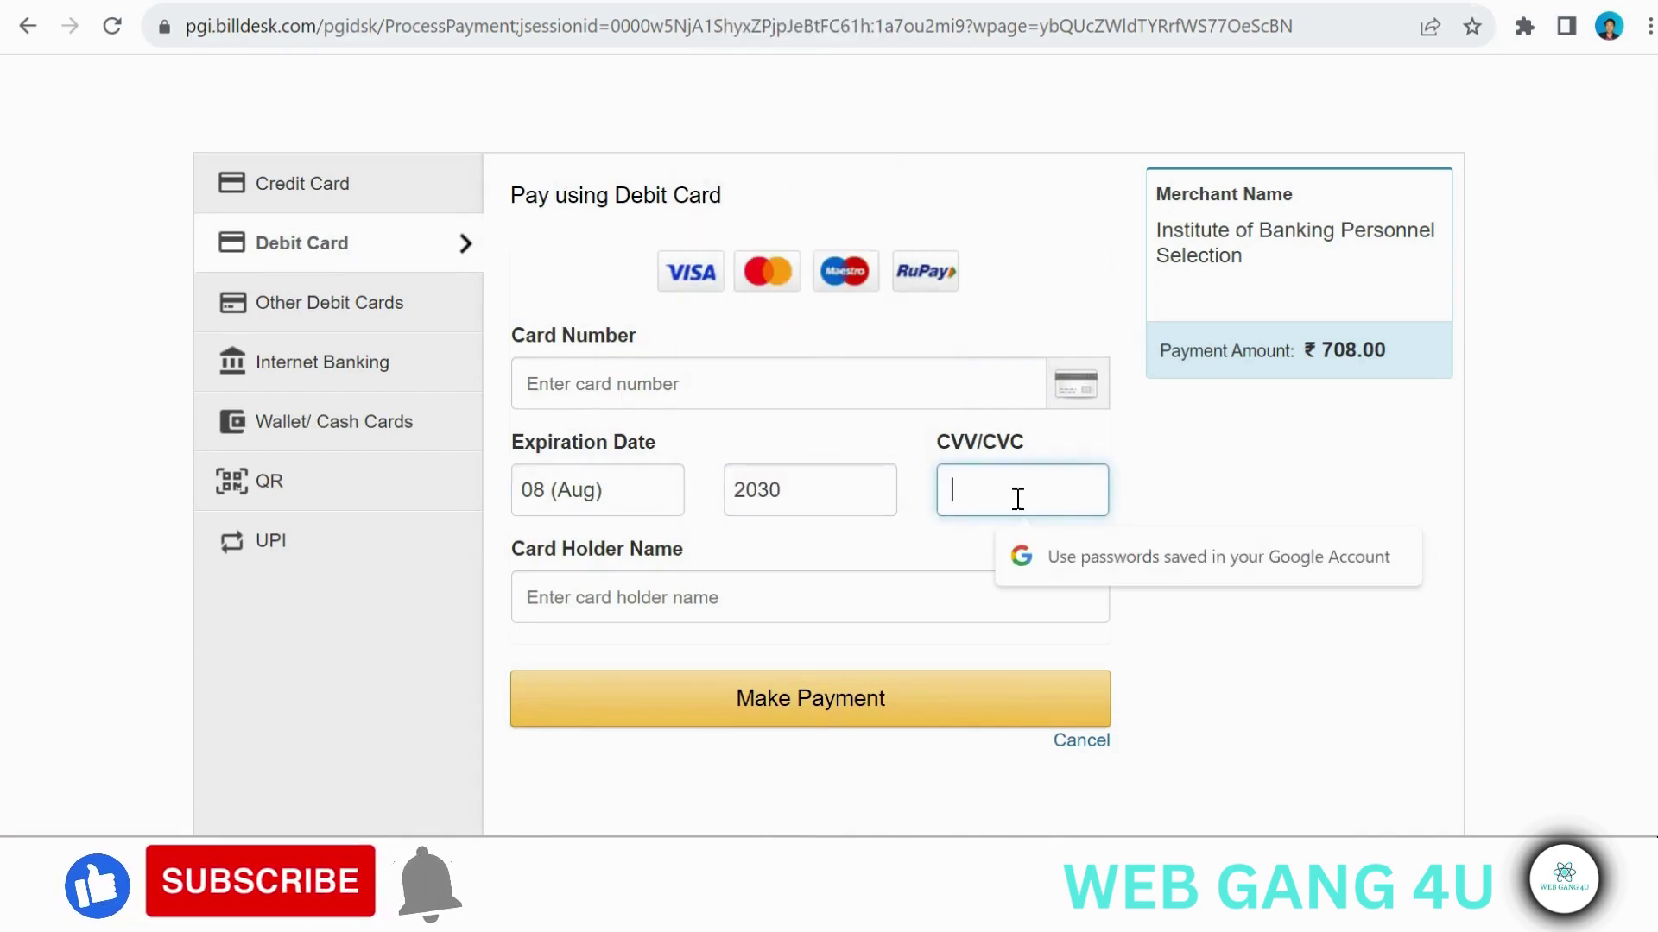
{"action": "left_click", "coordinate": [637, 599]}
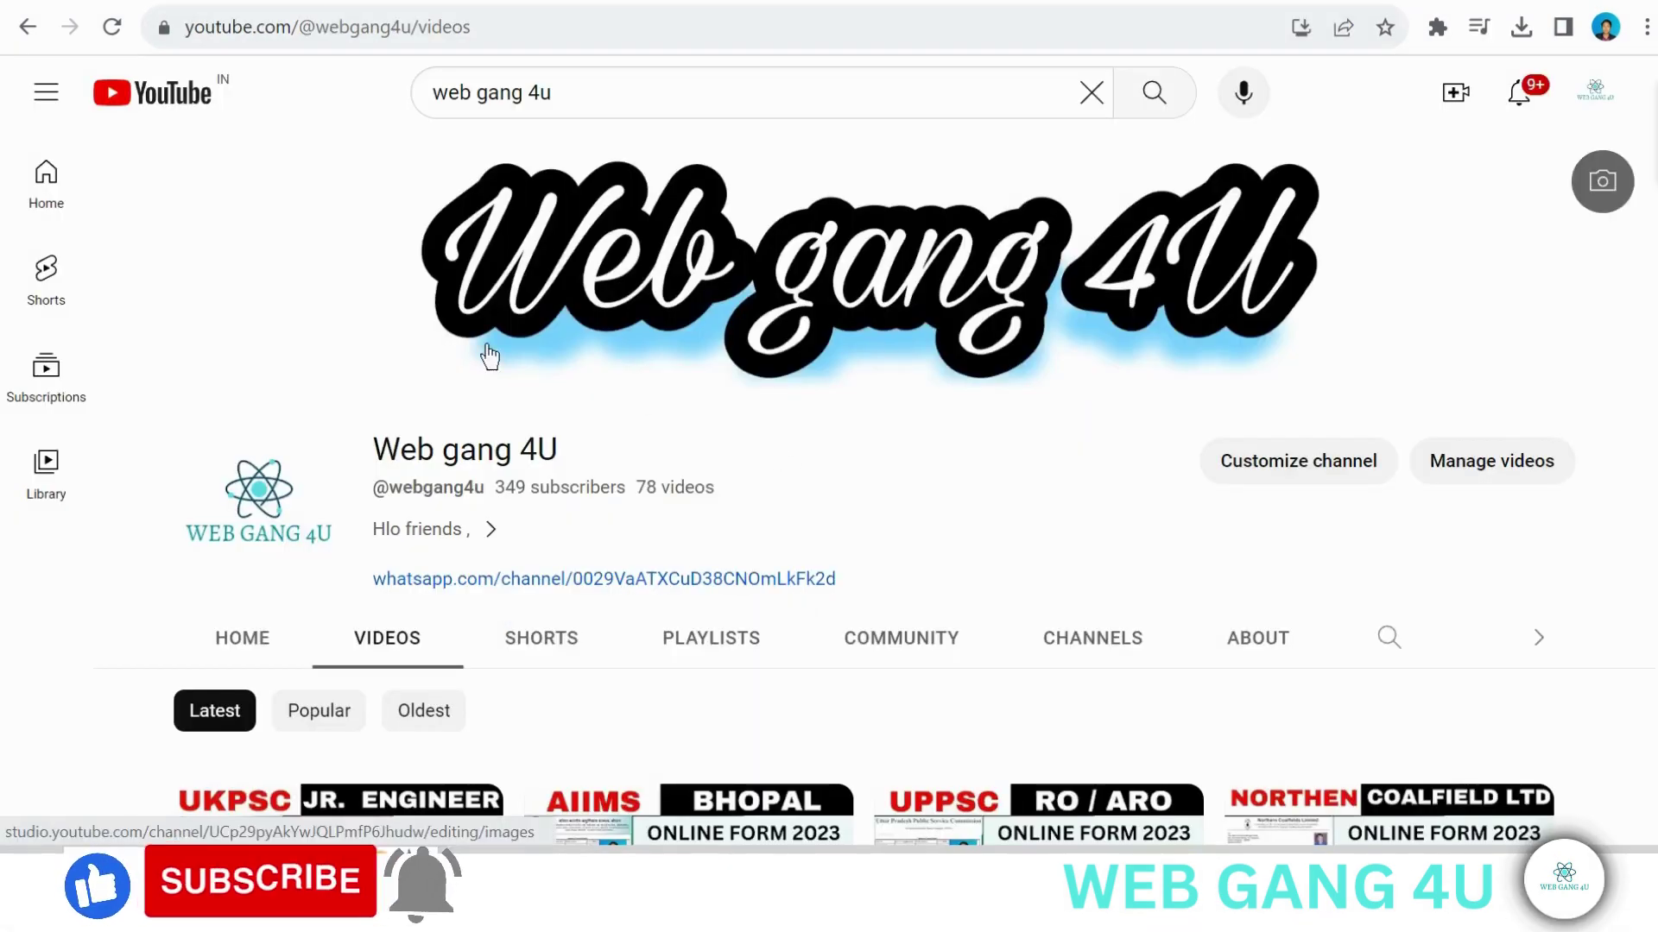
{"action": "scroll", "coordinate": [606, 531], "scroll_direction": "down", "scroll_amount": 5}
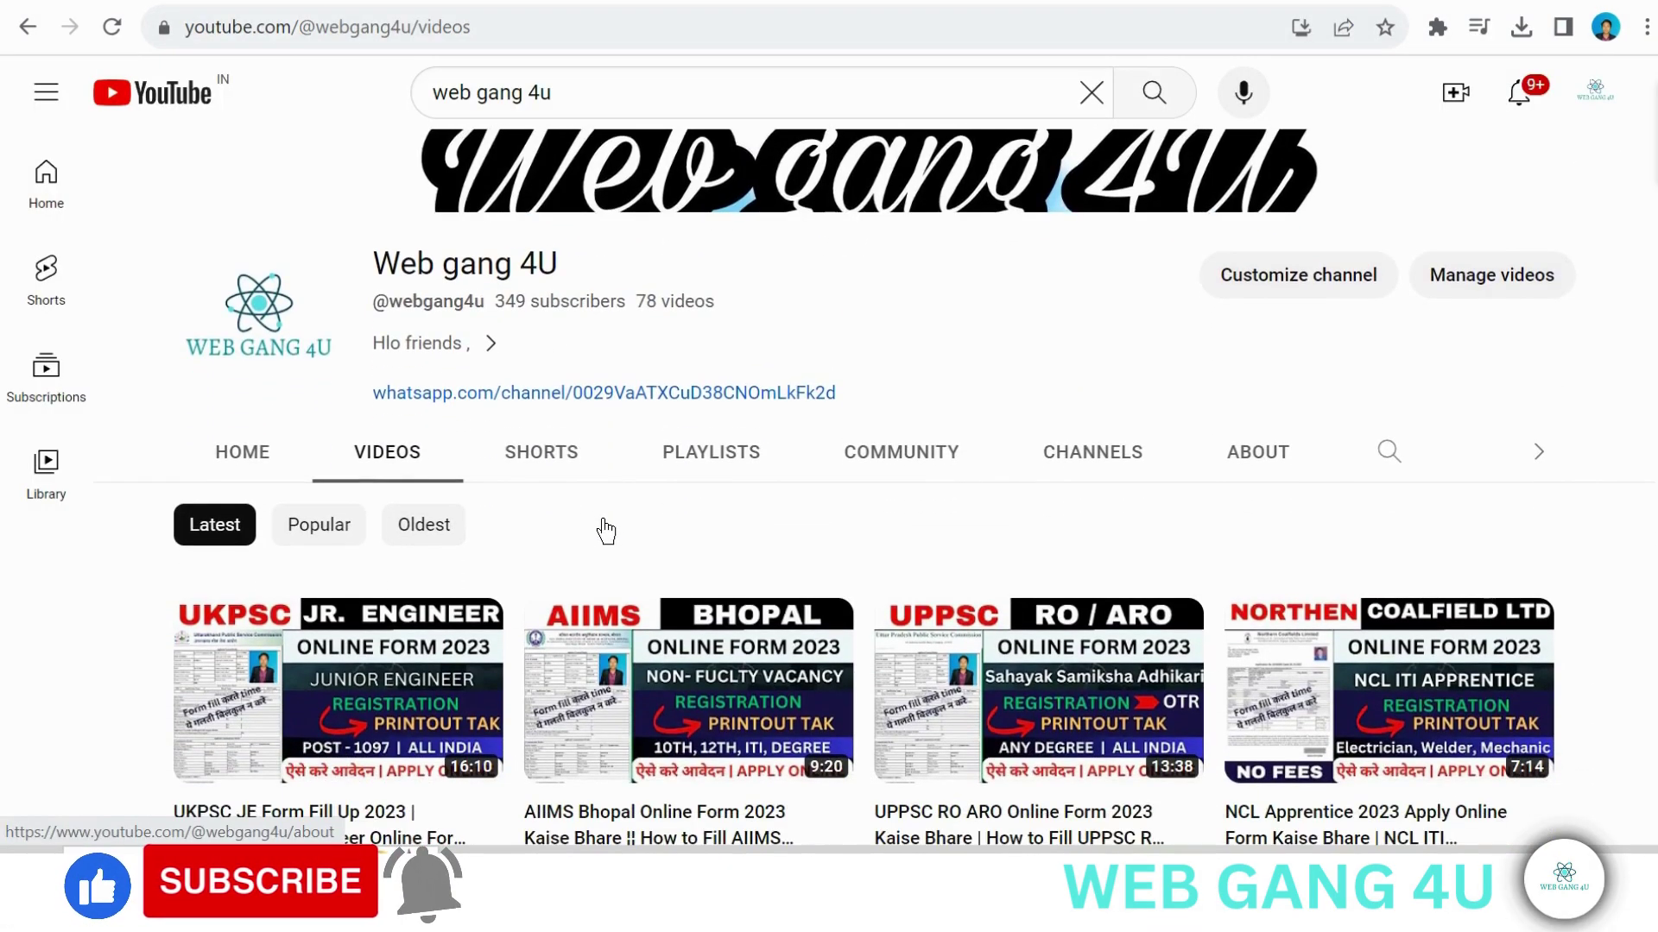
{"action": "scroll", "coordinate": [606, 531], "scroll_direction": "down", "scroll_amount": 4}
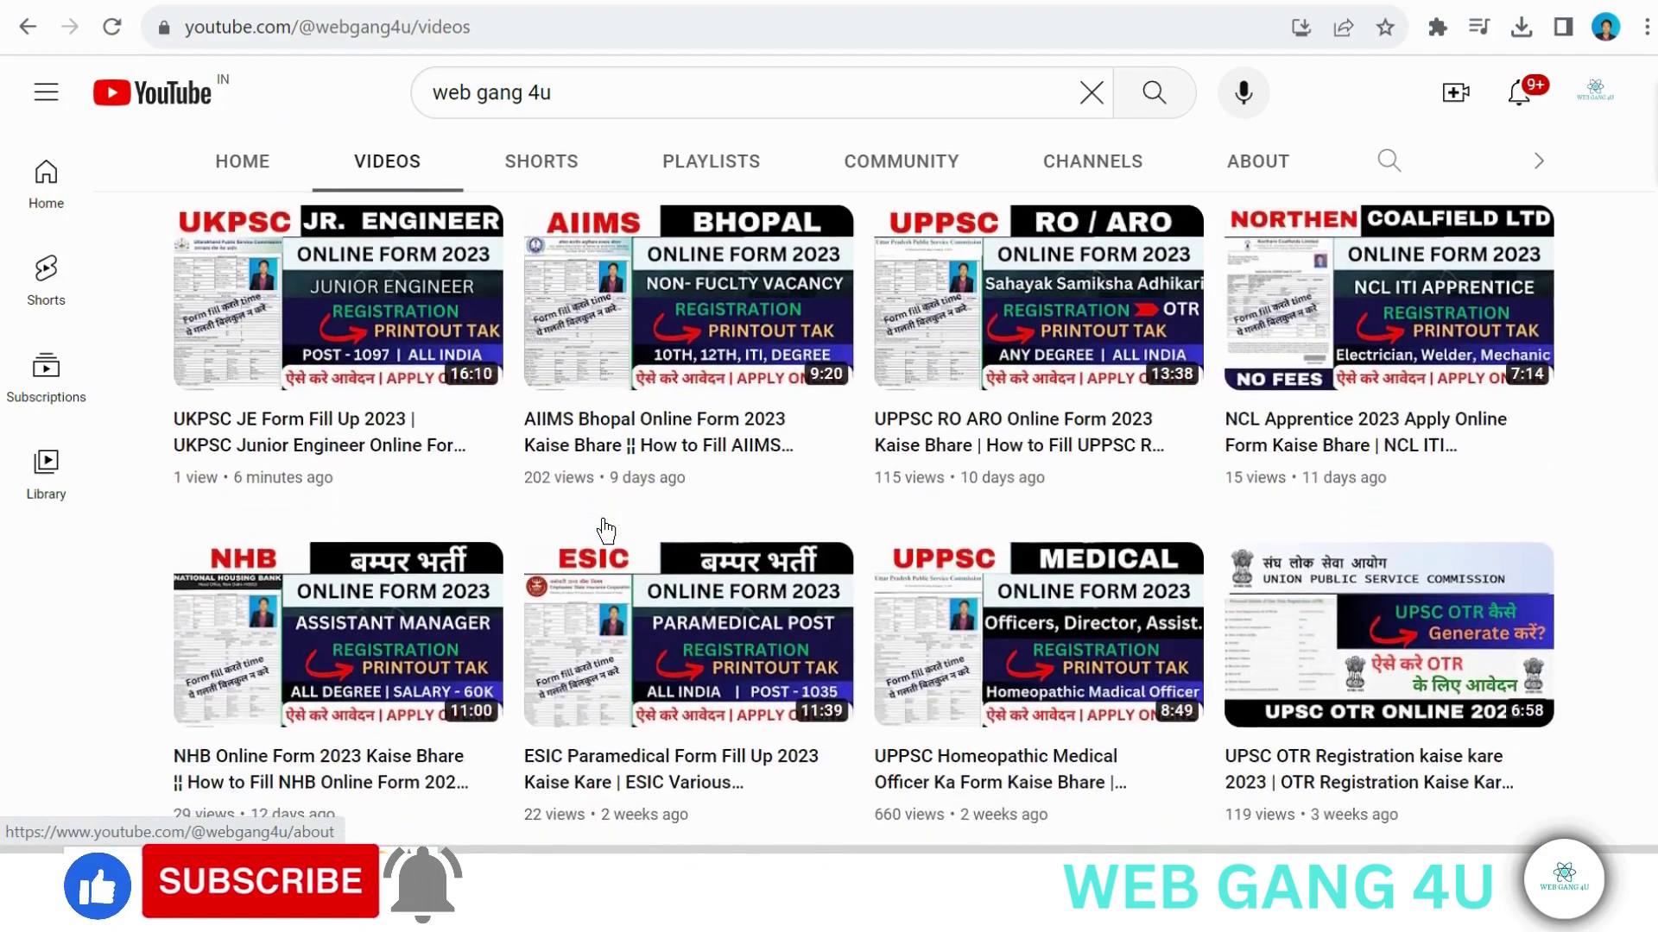
{"action": "scroll", "coordinate": [606, 531], "scroll_direction": "down", "scroll_amount": 3}
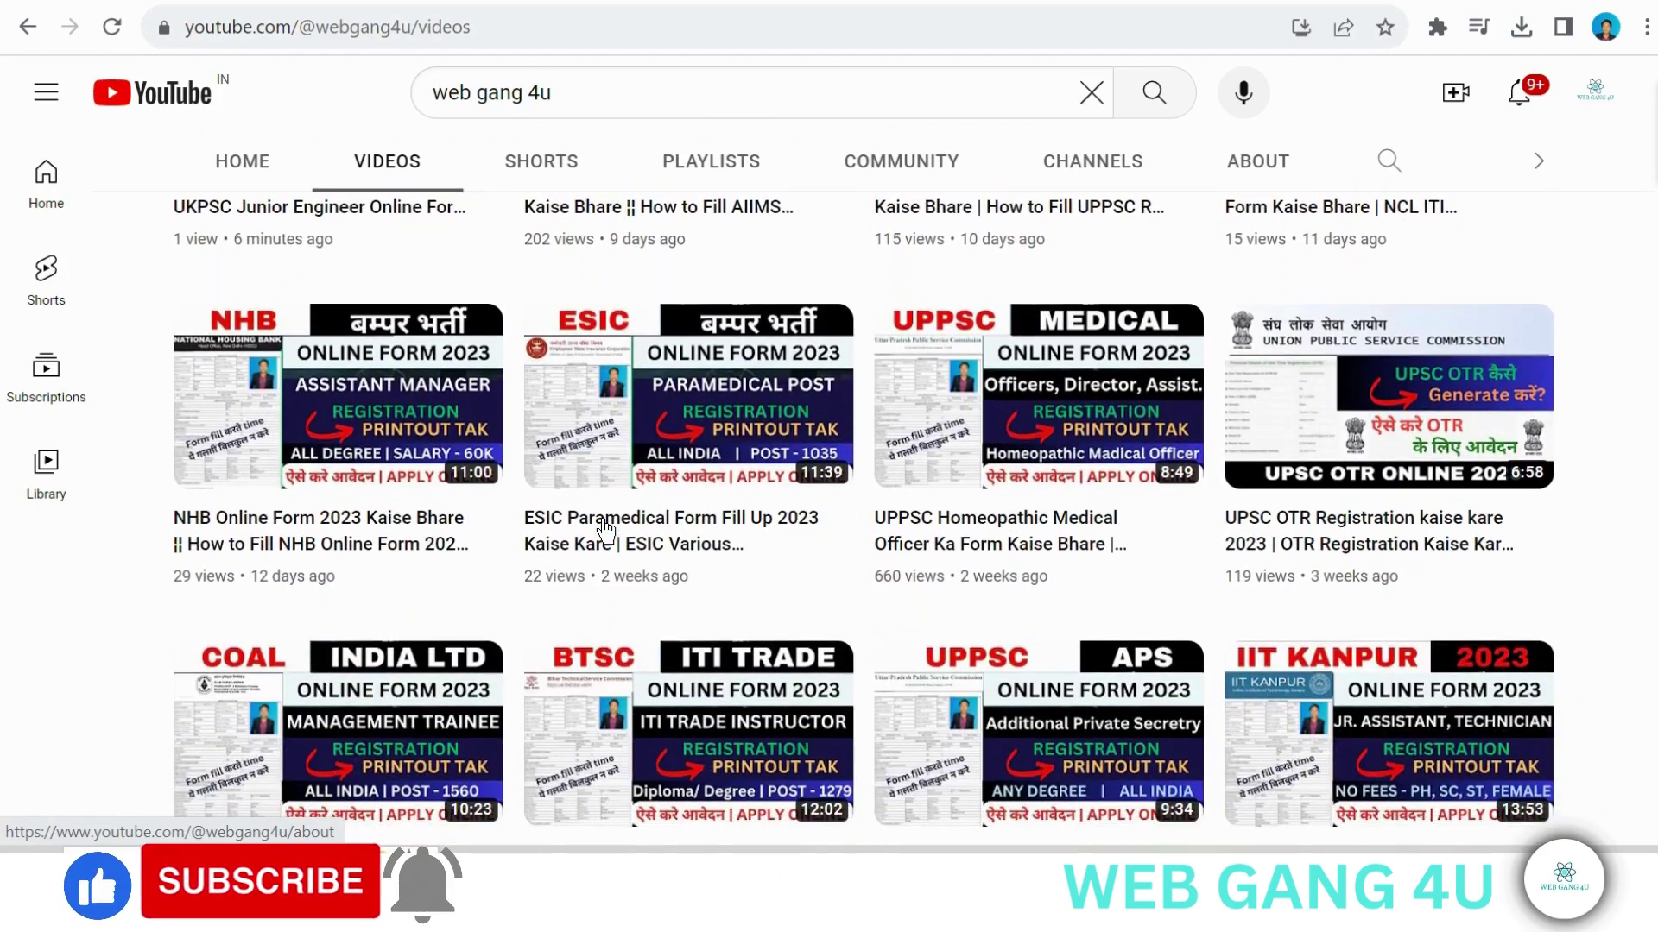
{"action": "scroll", "coordinate": [606, 531], "scroll_direction": "down", "scroll_amount": 1}
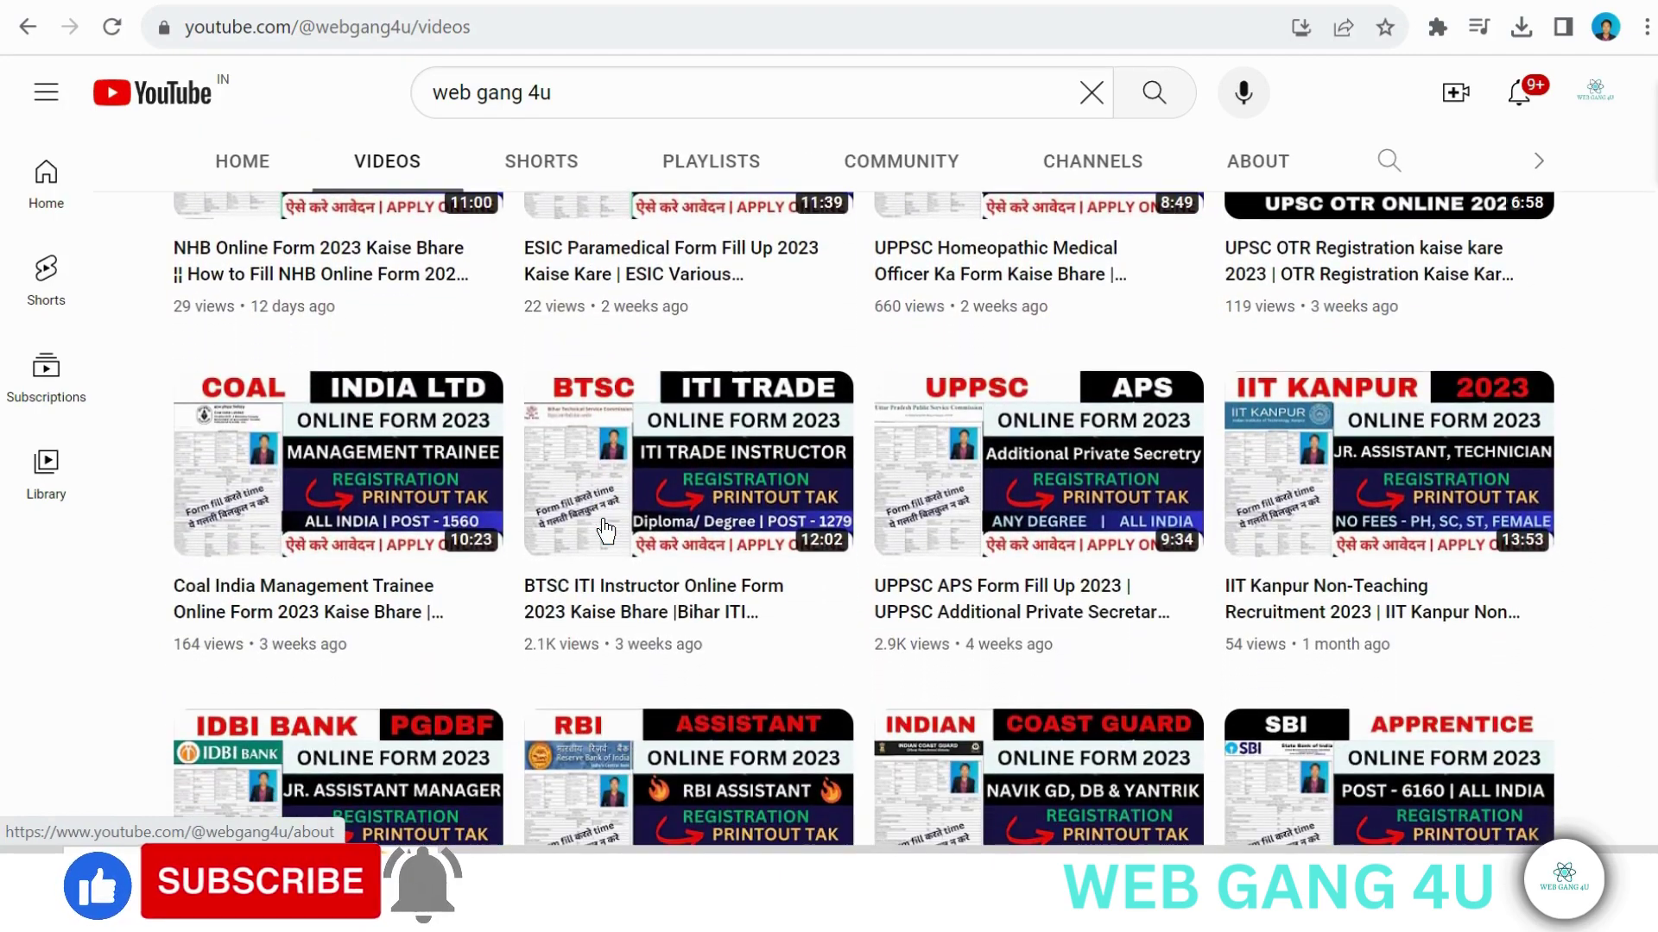